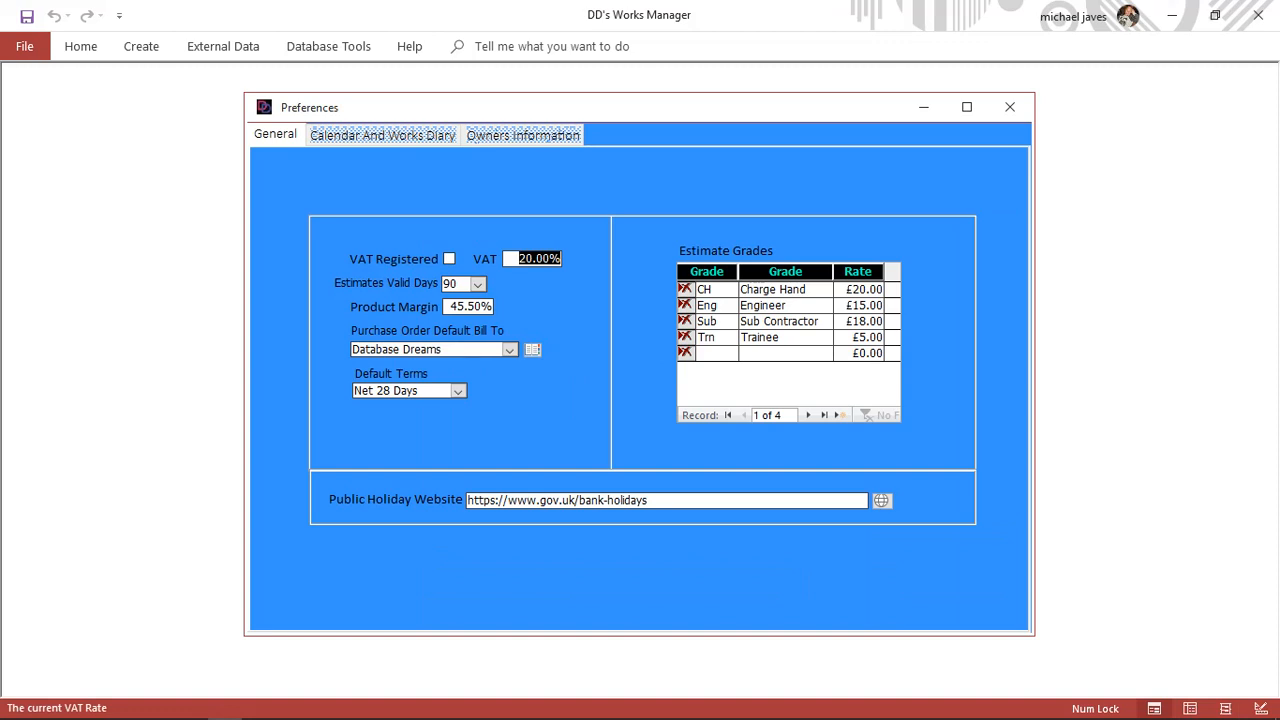
# Recreate the working days list for Monday to Friday in the calendar and works diary preferences, and close the preferences.
pyautogui.click(382, 135)
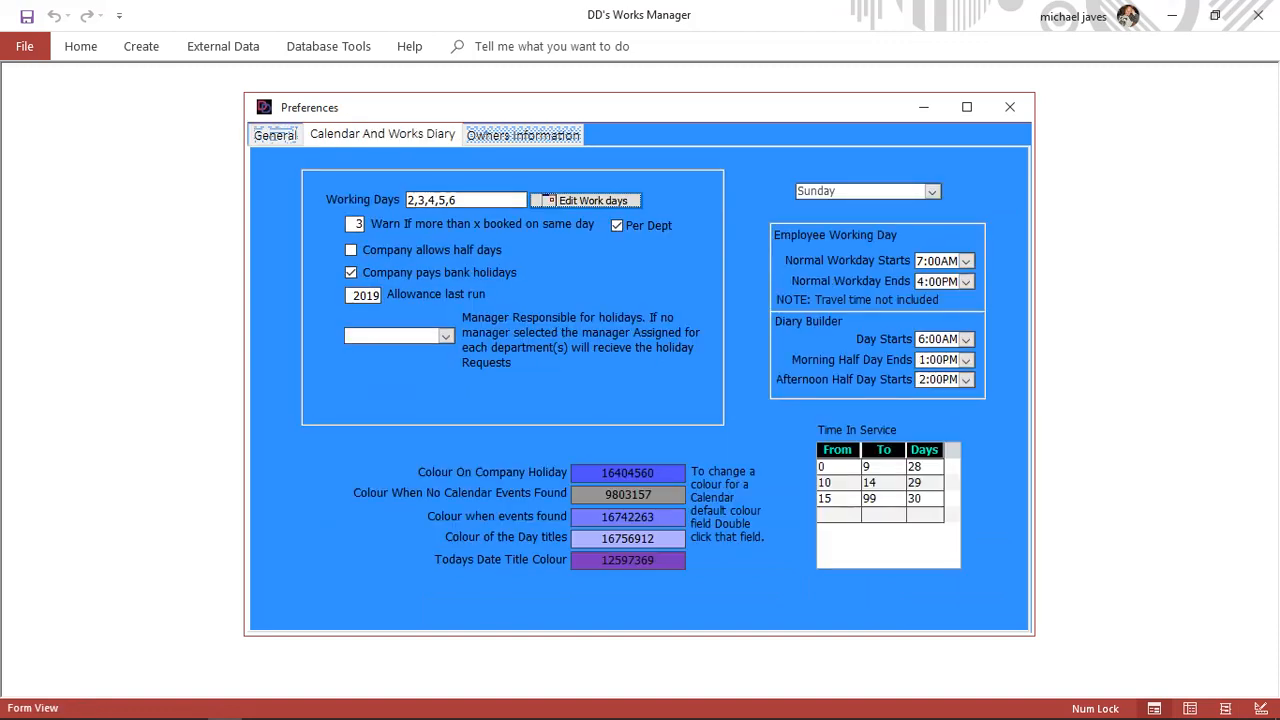
pyautogui.click(590, 200)
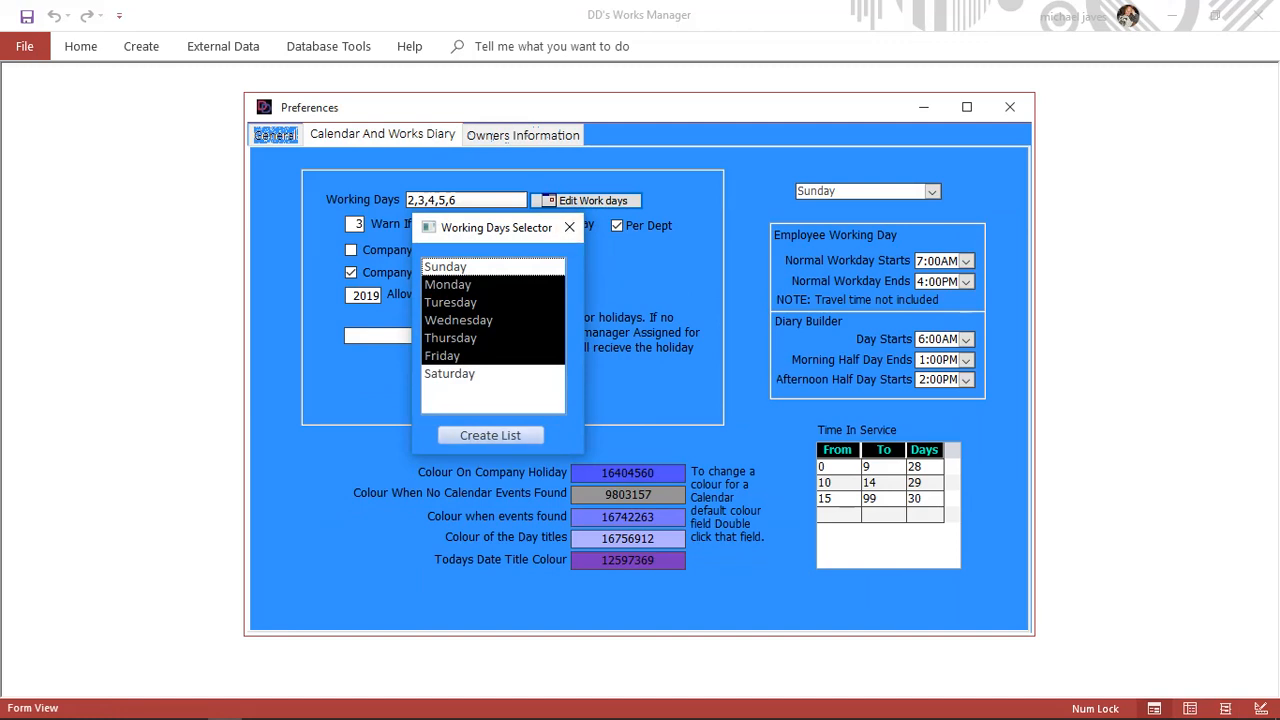
pyautogui.click(490, 435)
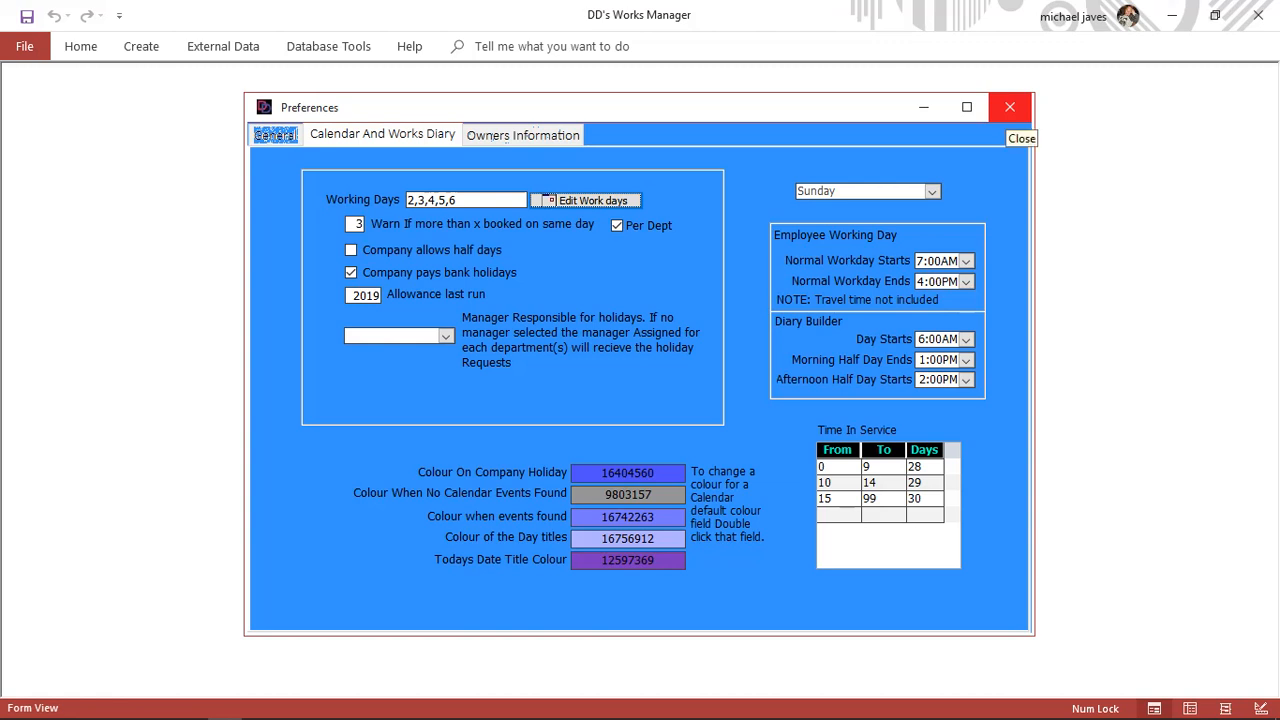
pyautogui.click(1010, 107)
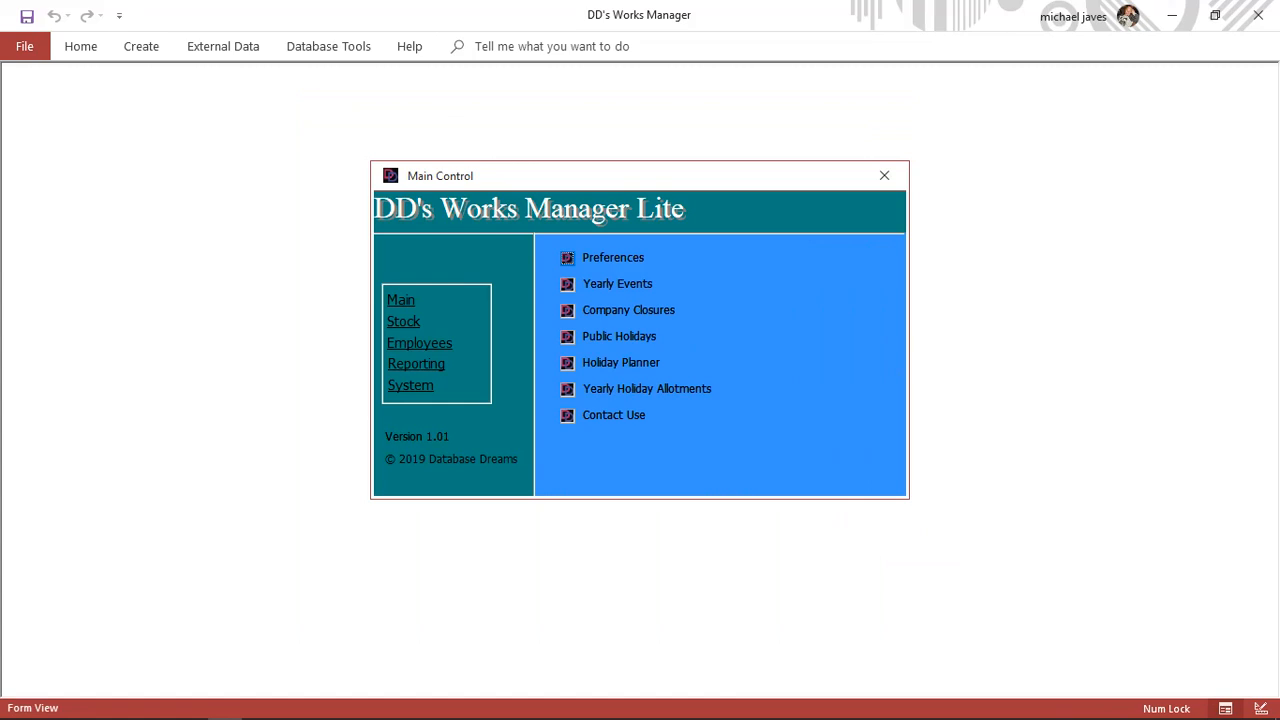
# Search the stock products by the usage Hire Equipment and open the 2.7m 3T Single Width Alloy Tower record.
pyautogui.click(403, 322)
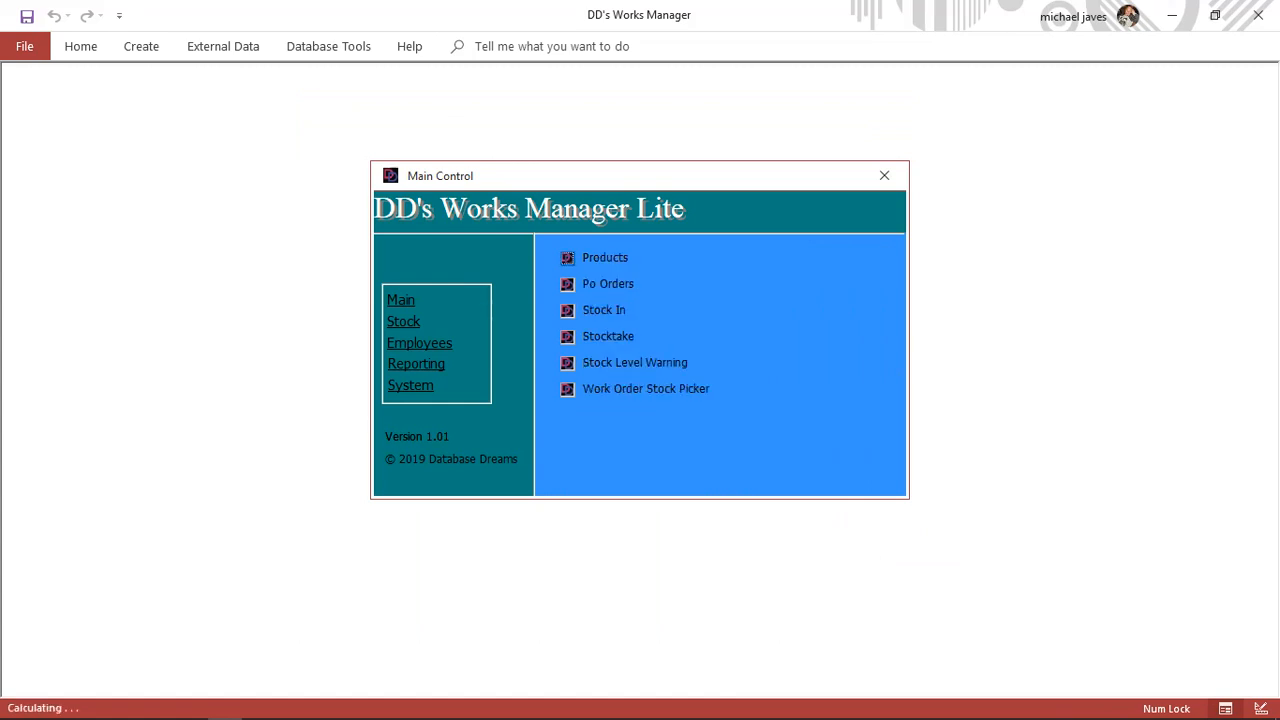
pyautogui.click(568, 258)
pyautogui.click(819, 177)
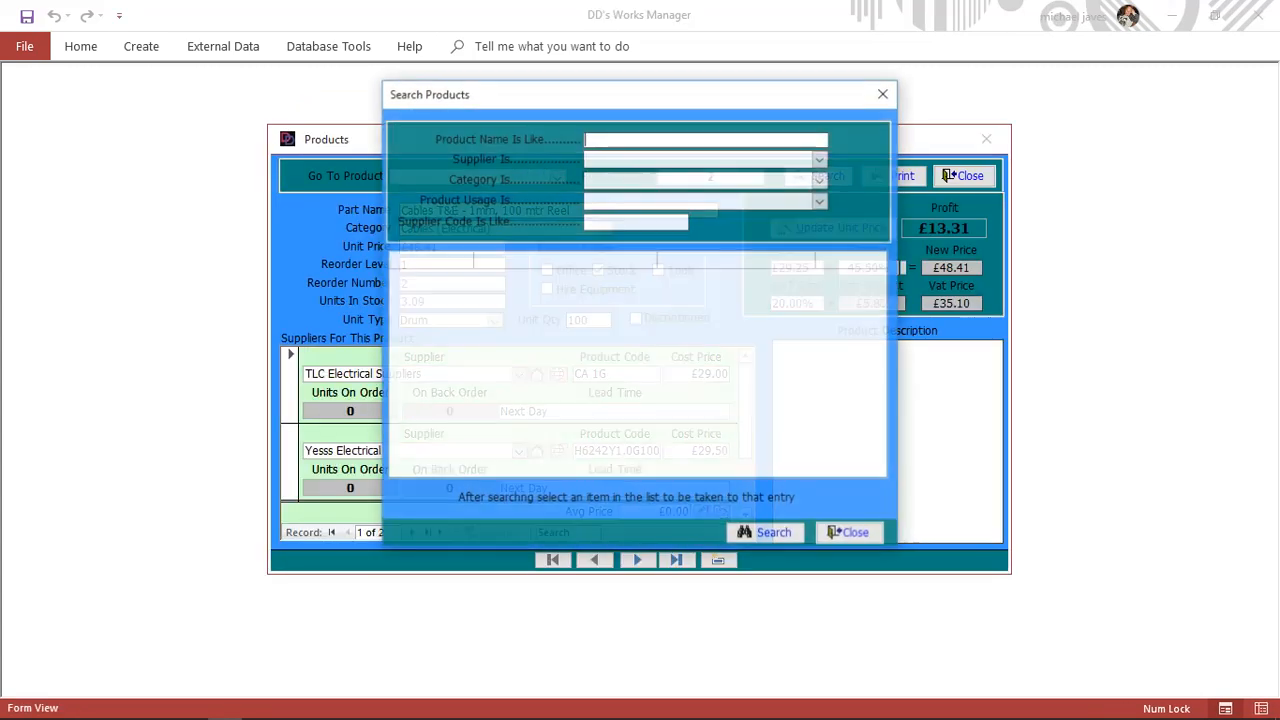
pyautogui.click(820, 200)
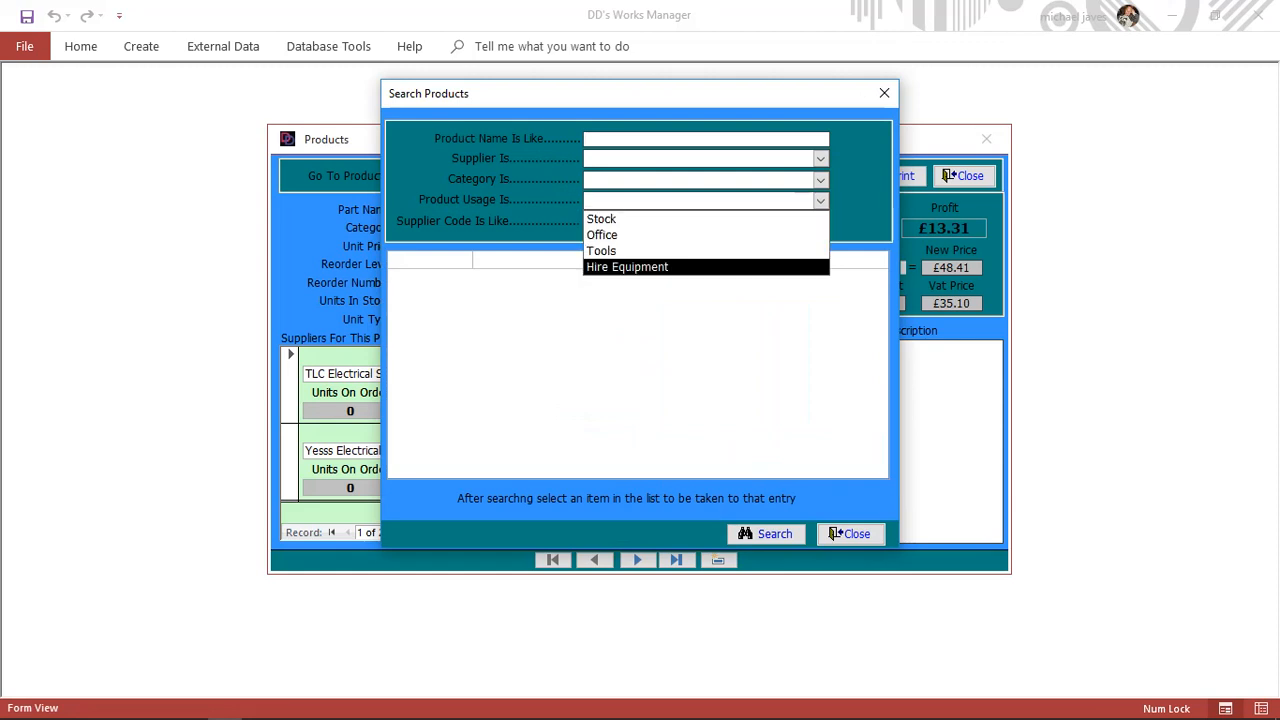
pyautogui.click(630, 263)
pyautogui.click(766, 533)
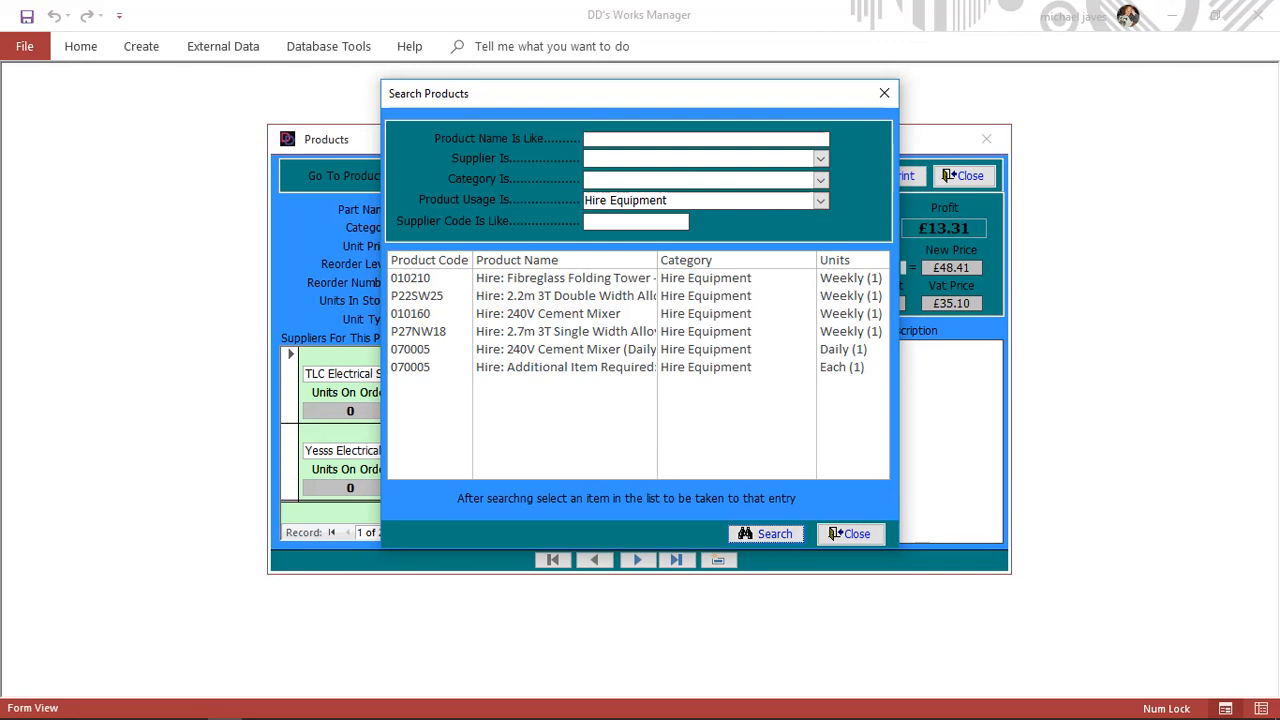
pyautogui.click(560, 331)
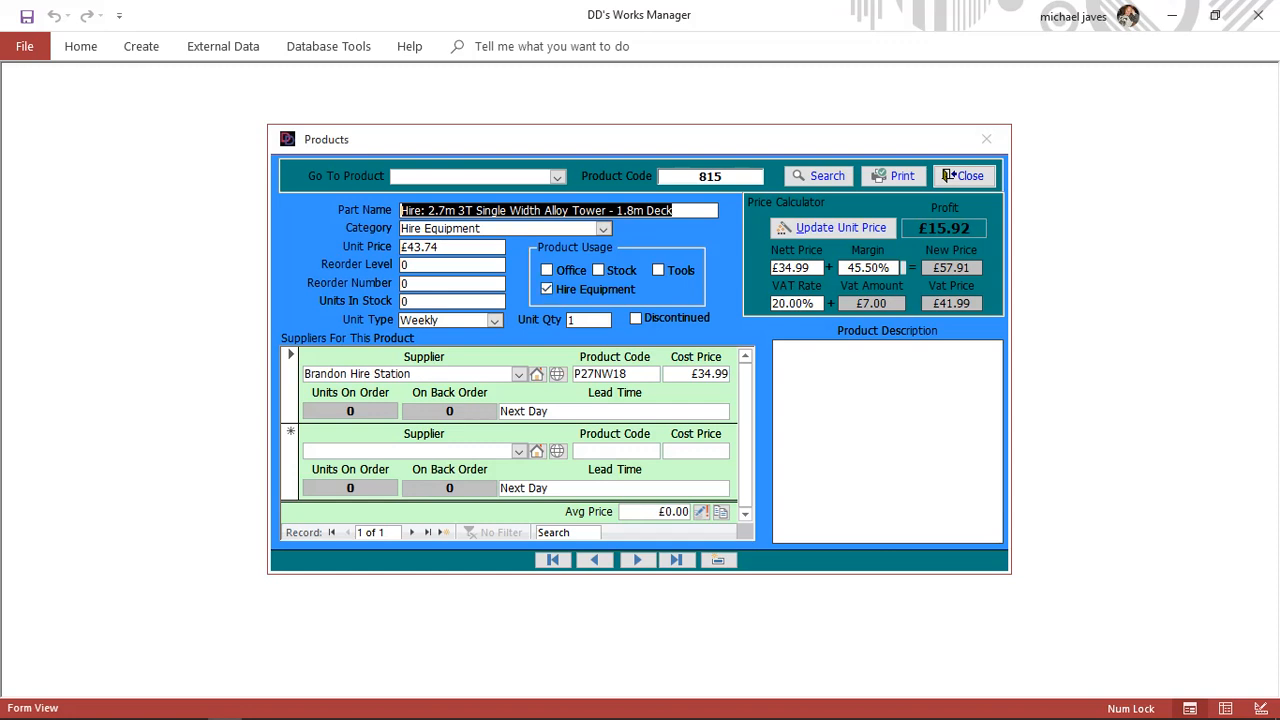
# Try a 5% margin in the alloy tower's price calculator and reset it to the default margin.
pyautogui.click(879, 268)
pyautogui.doubleClick(880, 268)
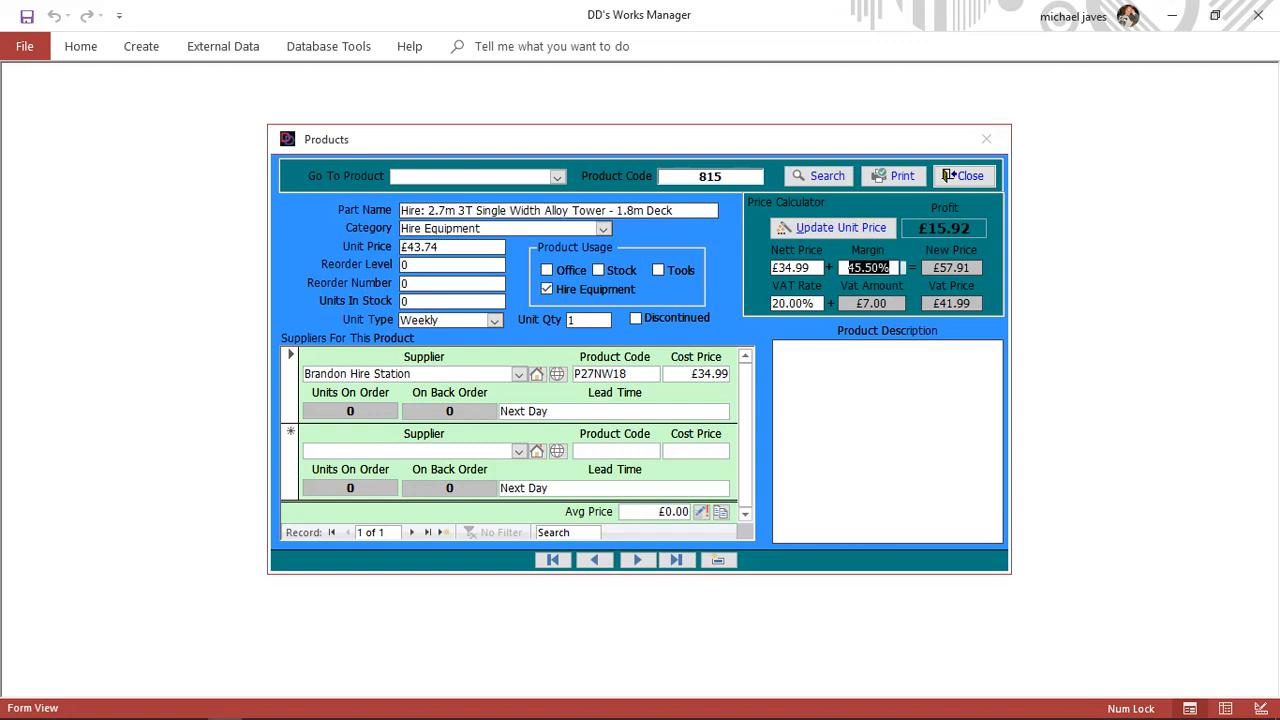
pyautogui.write('5')
pyautogui.press('Tab')
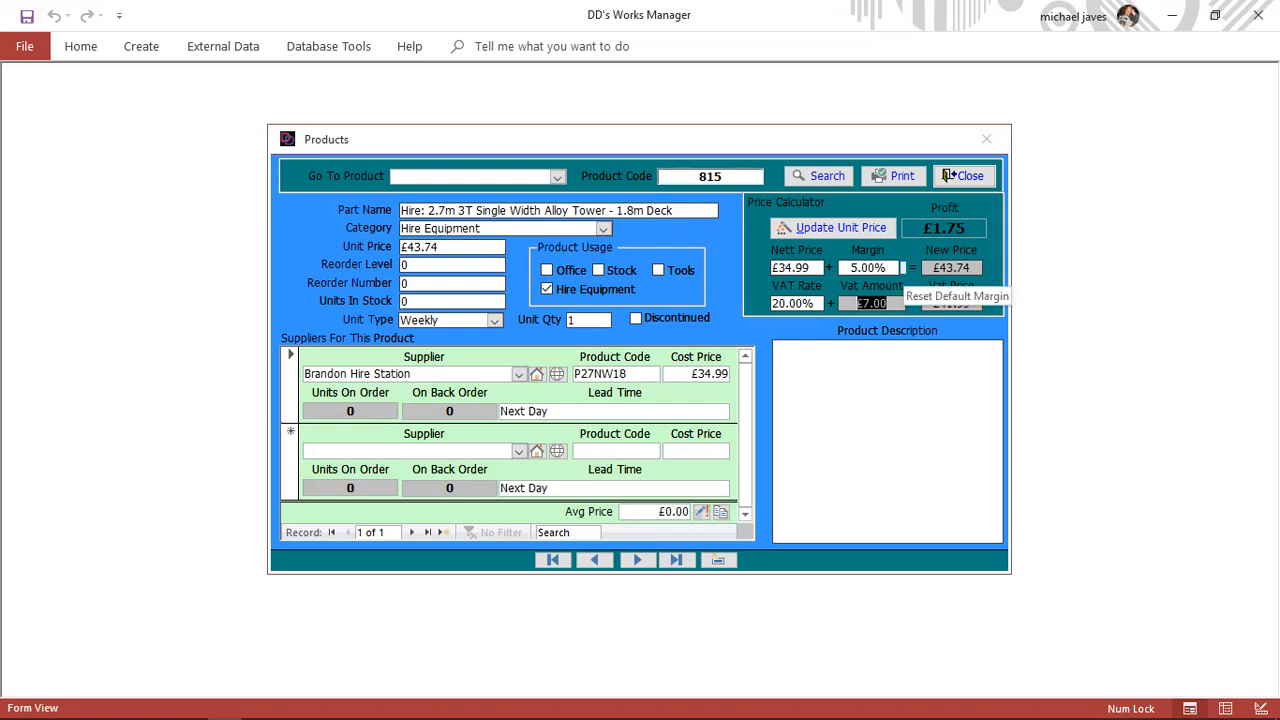
pyautogui.click(903, 267)
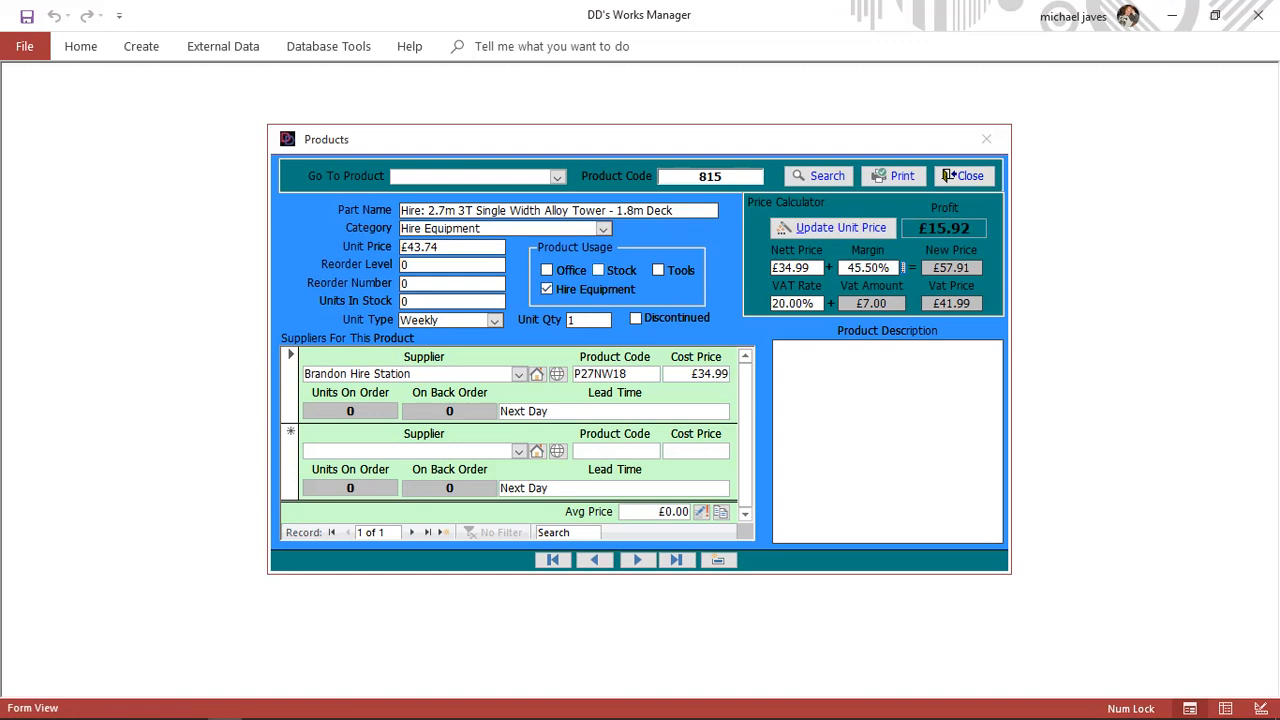
# Close the product record and open the hire items of the estimate.
pyautogui.click(964, 176)
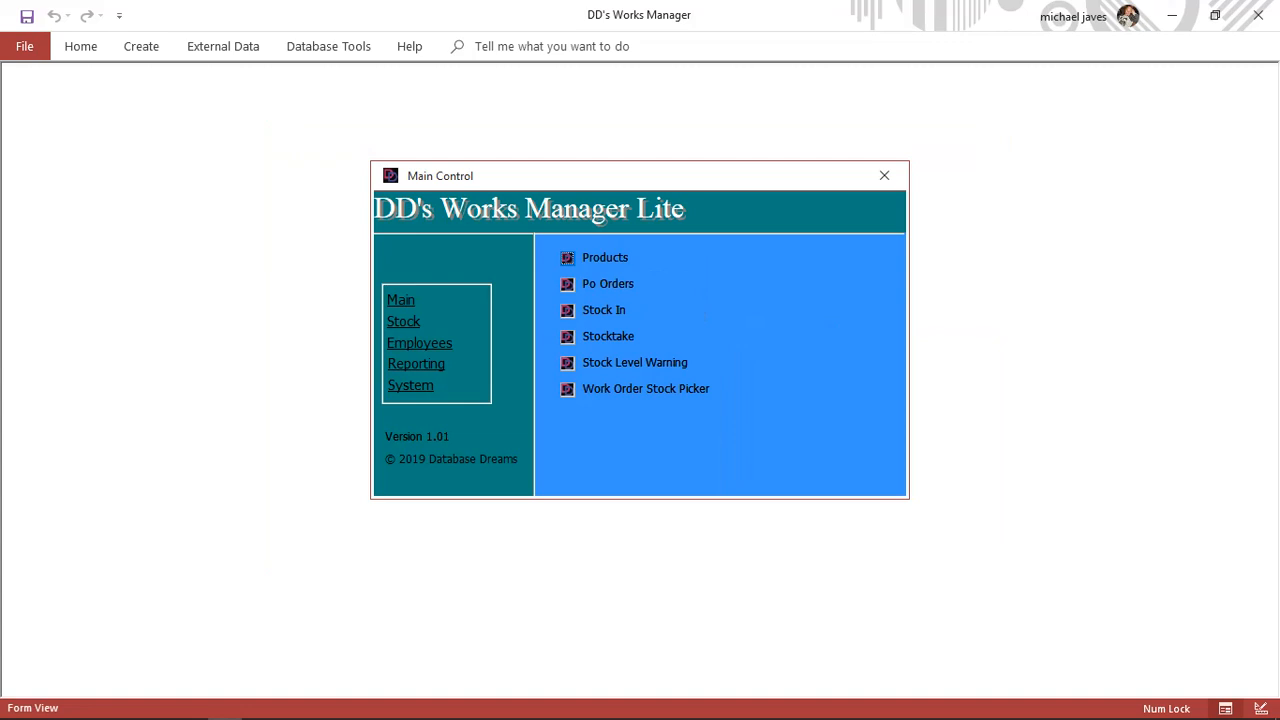
pyautogui.click(401, 300)
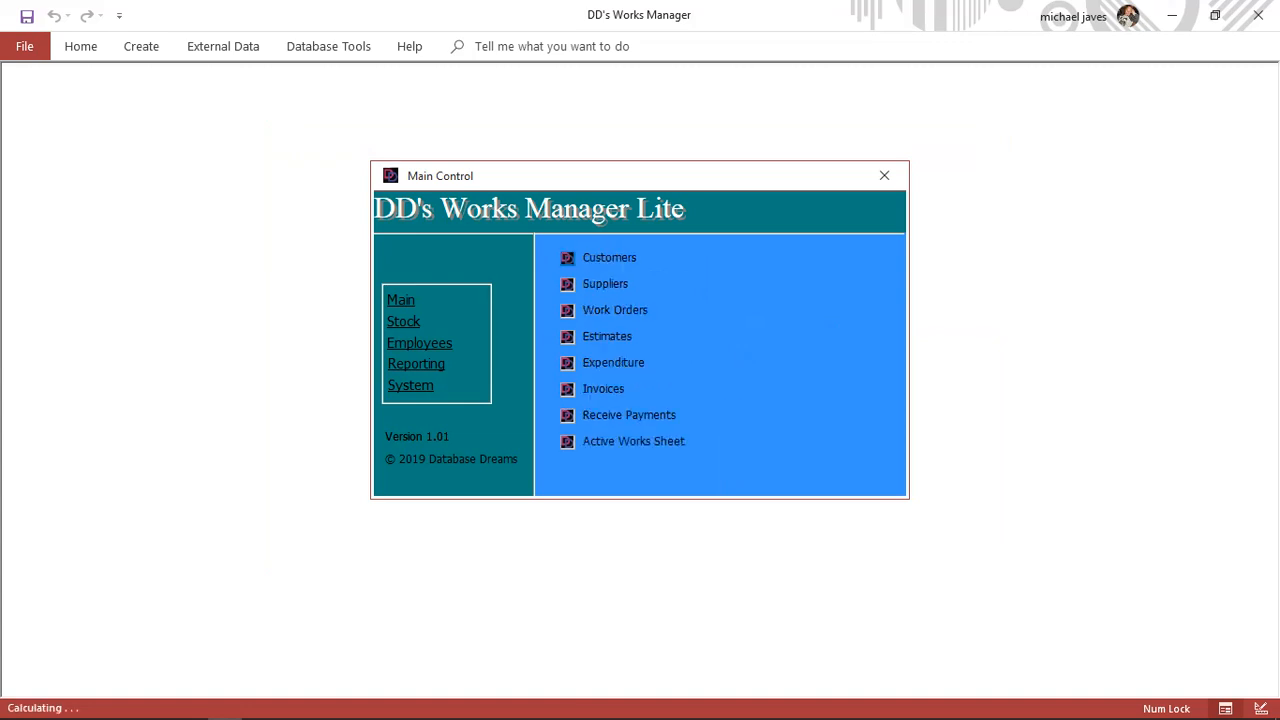
pyautogui.click(567, 336)
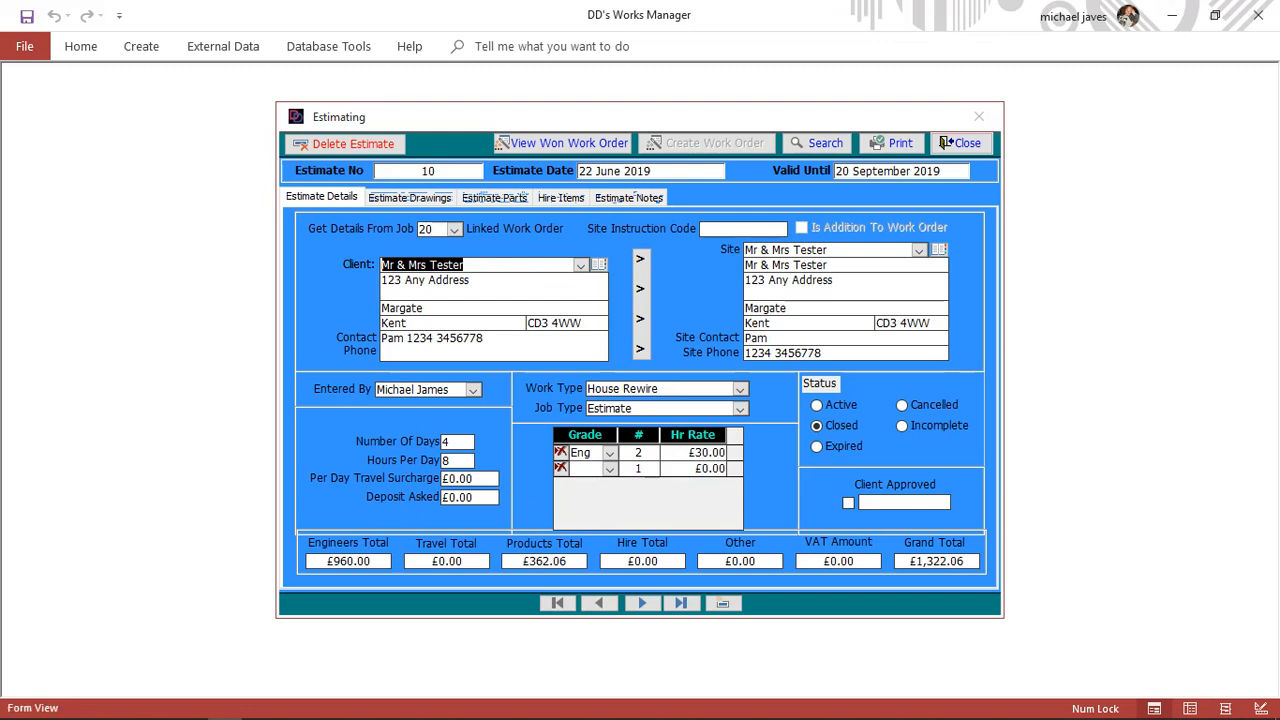
pyautogui.click(561, 197)
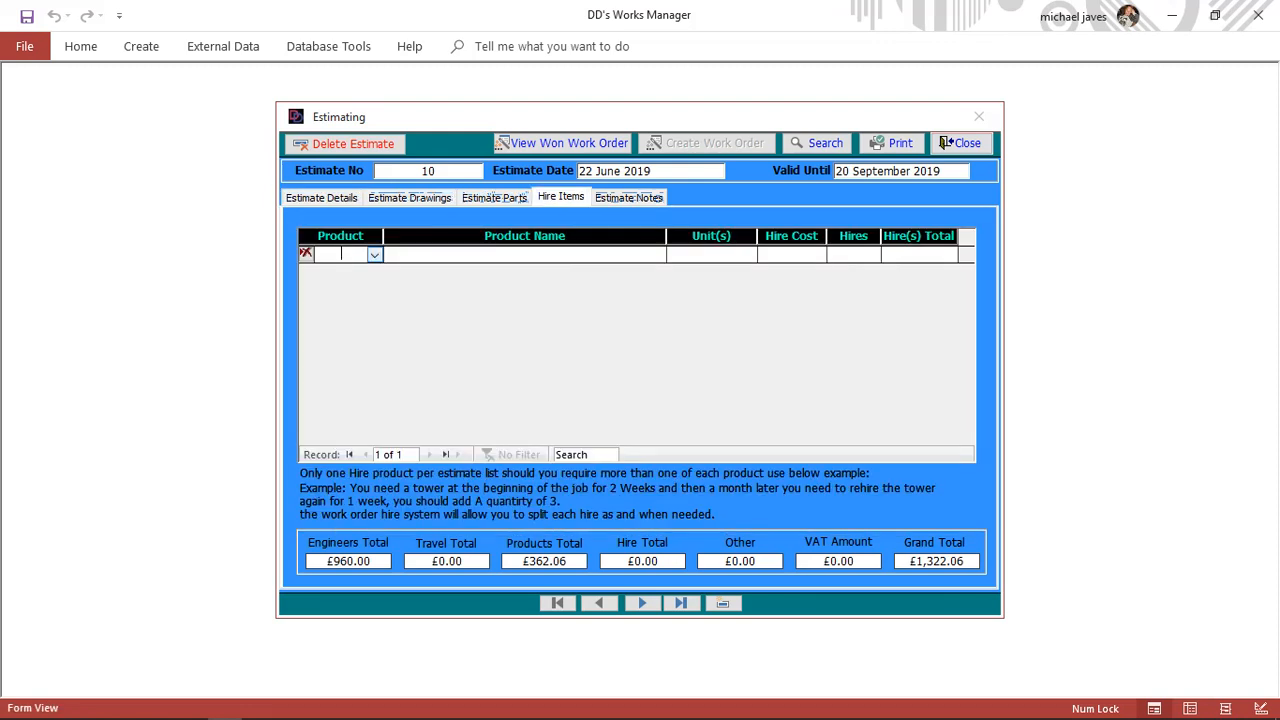
# Add product 815, the 2.7m 3T Single Width Alloy Tower, to the estimate's hire items with 2 hires.
pyautogui.click(374, 254)
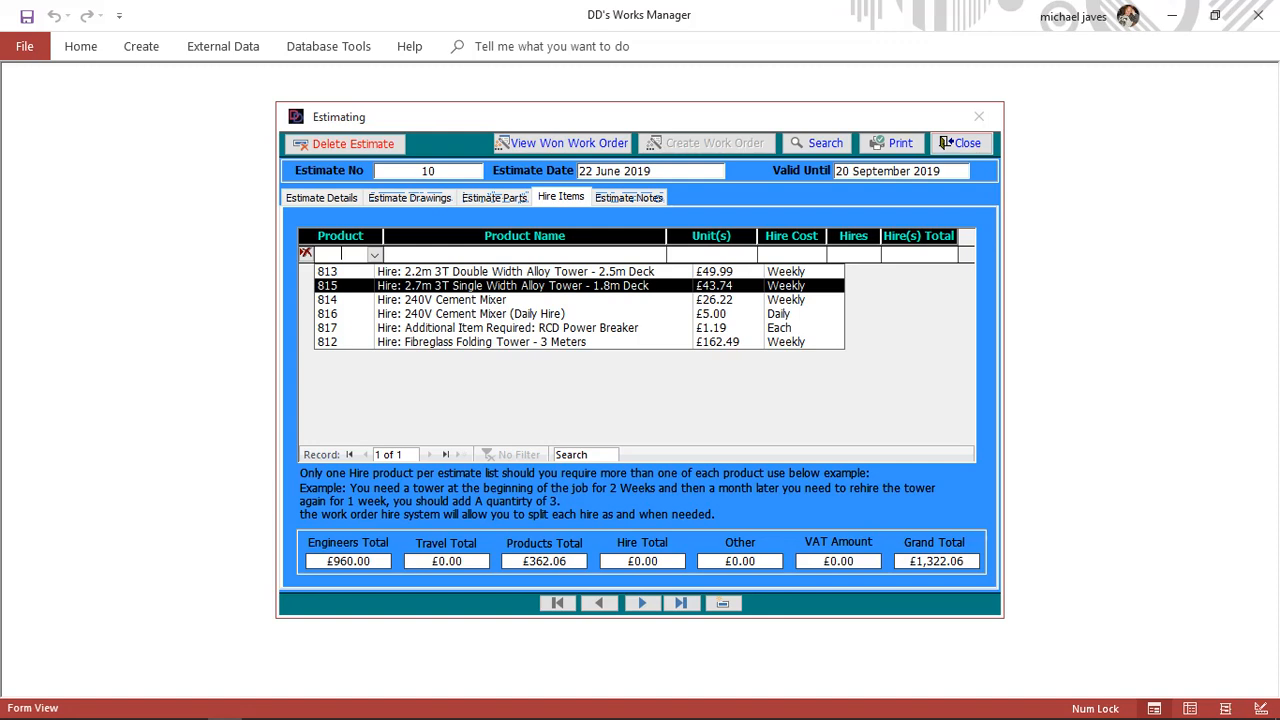
pyautogui.press('Return')
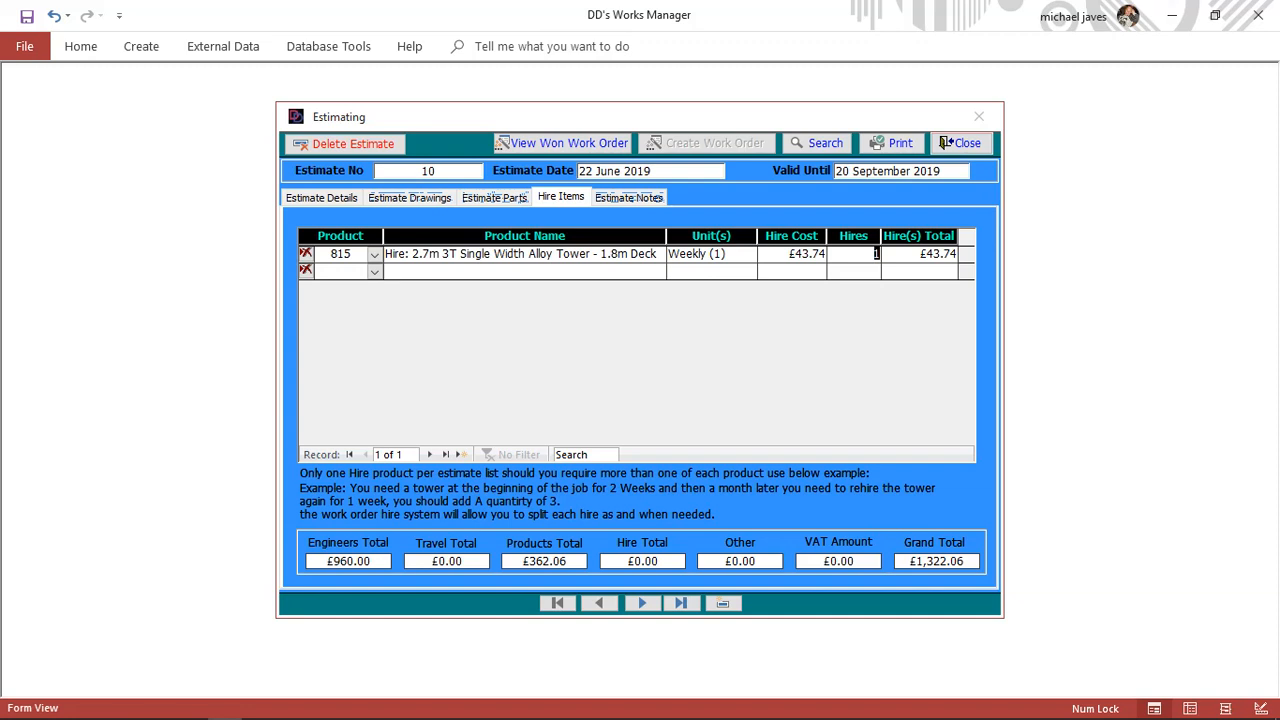
pyautogui.write('2')
pyautogui.press('Tab')
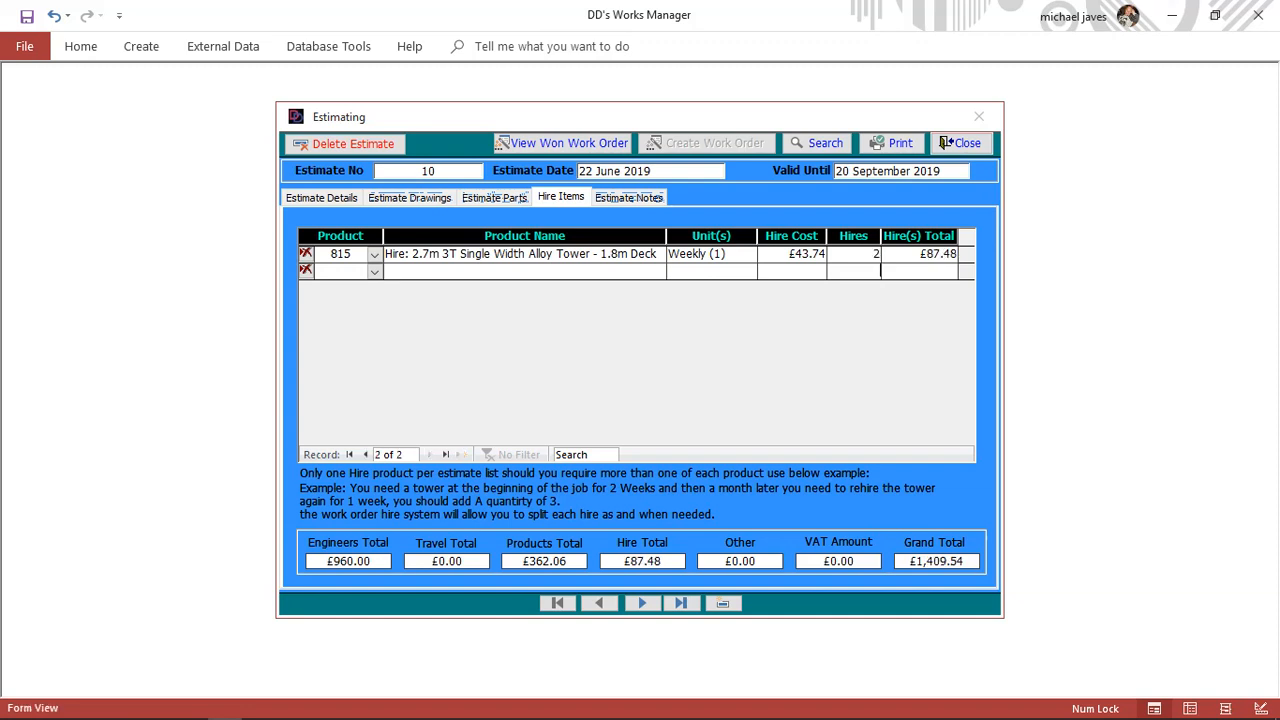
pyautogui.click(374, 271)
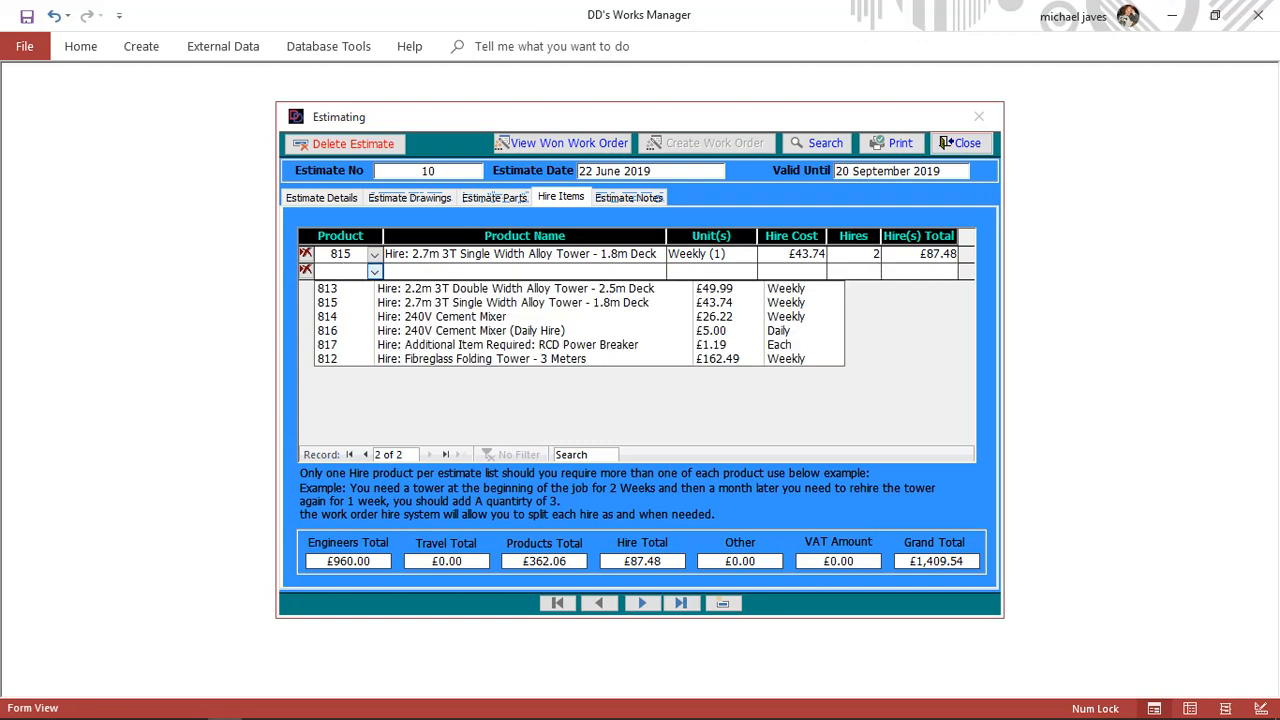
pyautogui.click(374, 271)
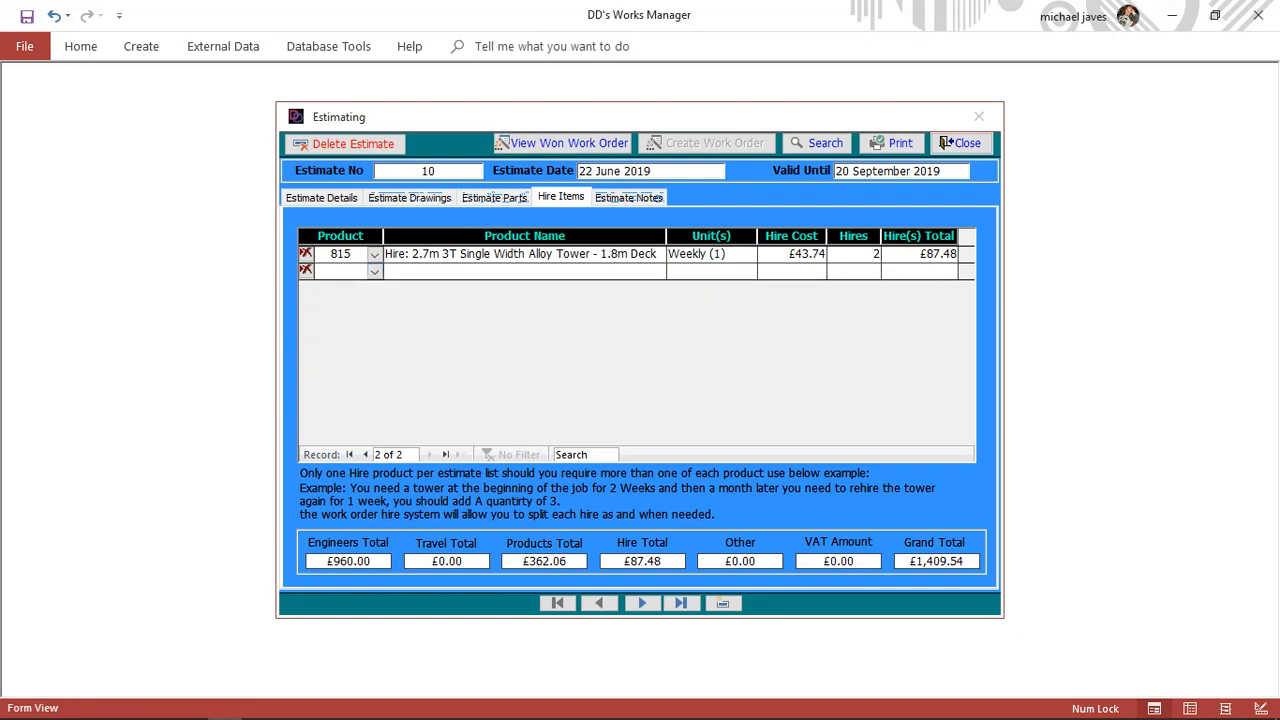
# Close the estimate, open the work order's hire equipment and select the estimated alloy tower.
pyautogui.click(962, 143)
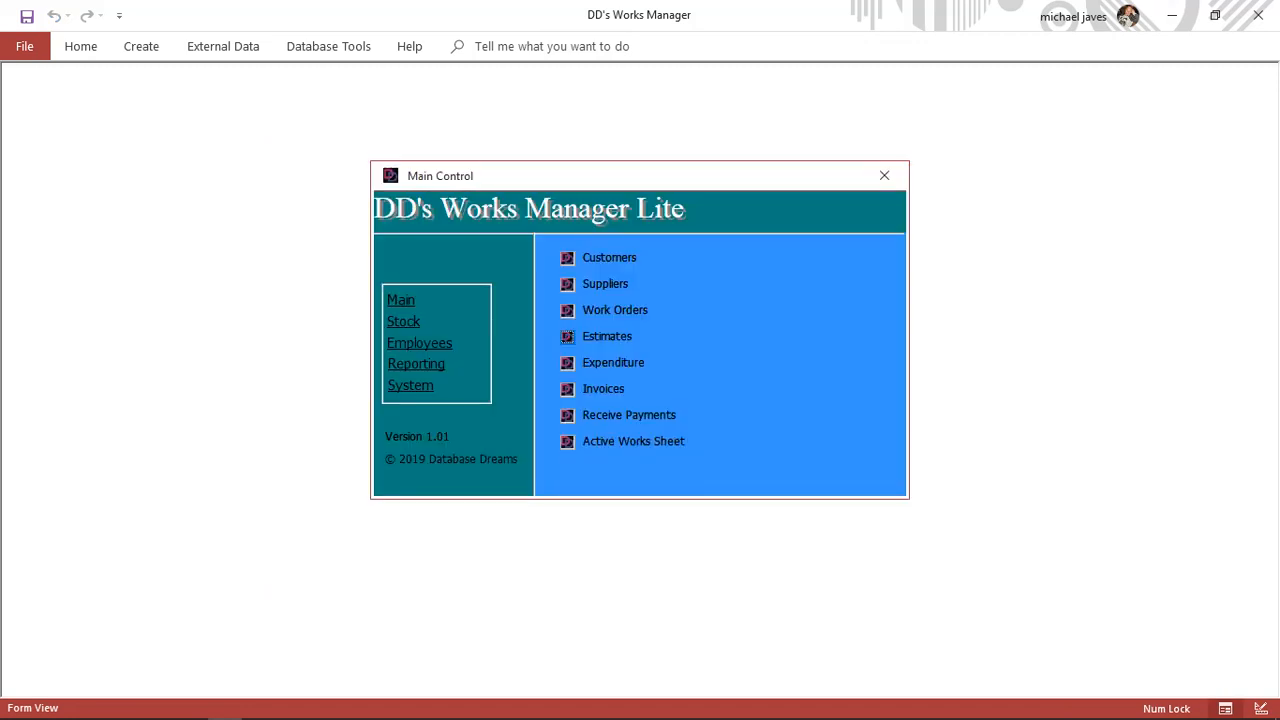
pyautogui.click(567, 311)
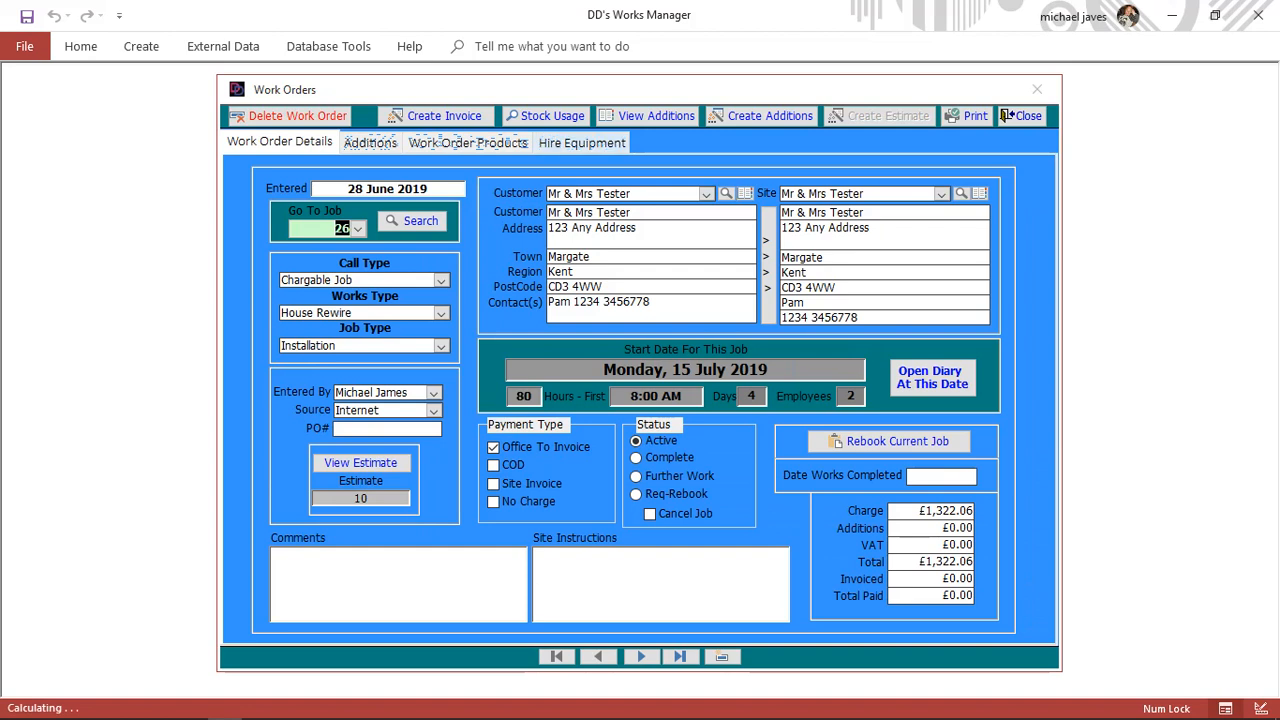
pyautogui.click(582, 141)
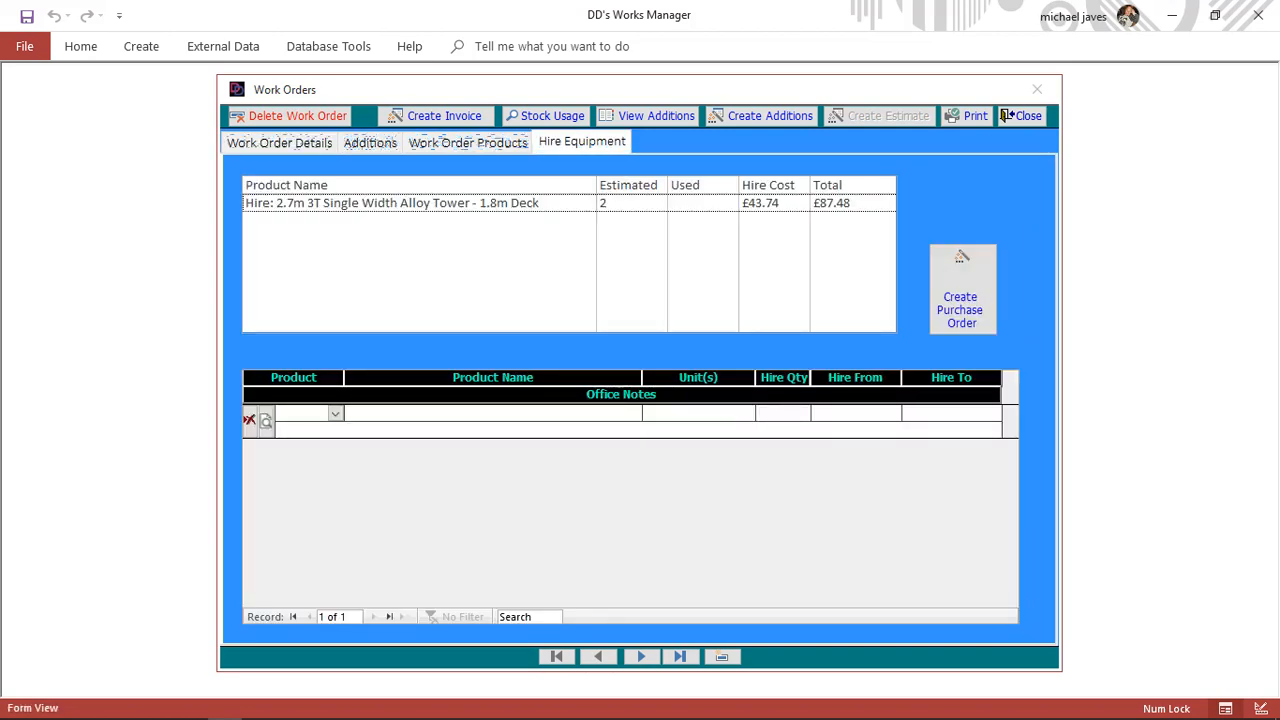
pyautogui.click(392, 203)
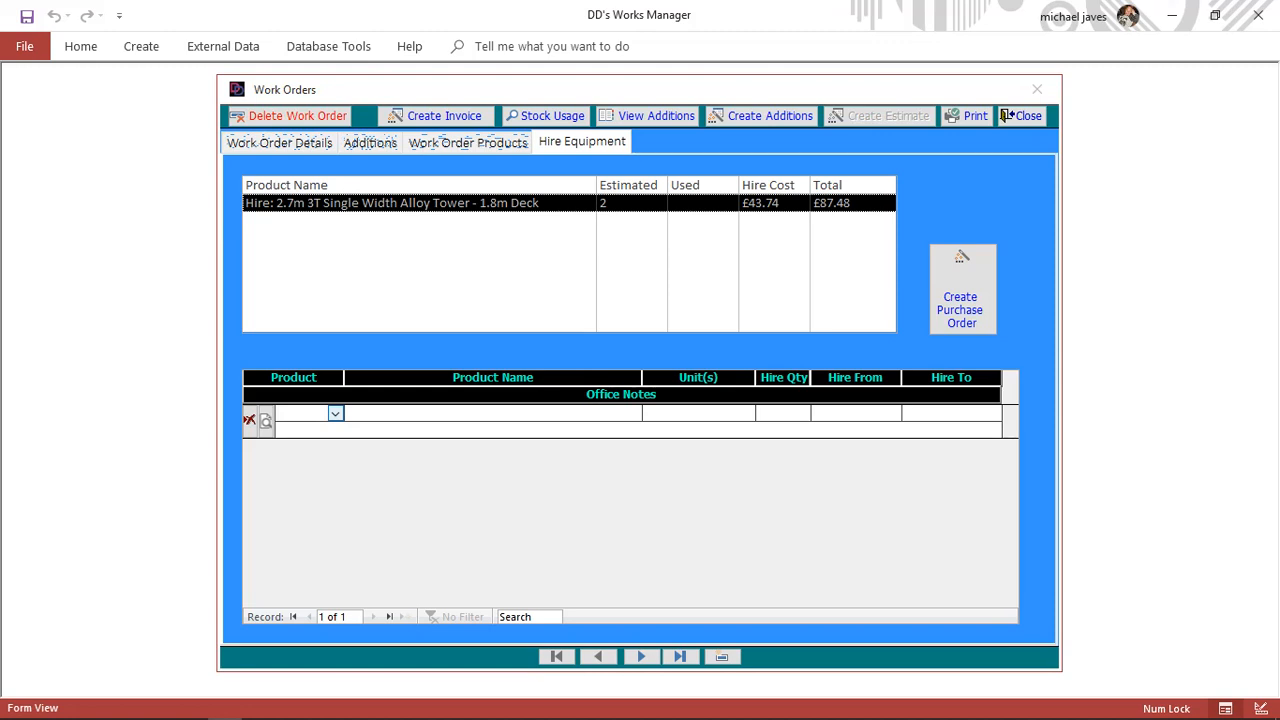
# Add product 815, the 2.7m 3T Single Width Alloy Tower, to the work order's hire lines with a hire quantity of 1.
pyautogui.click(335, 413)
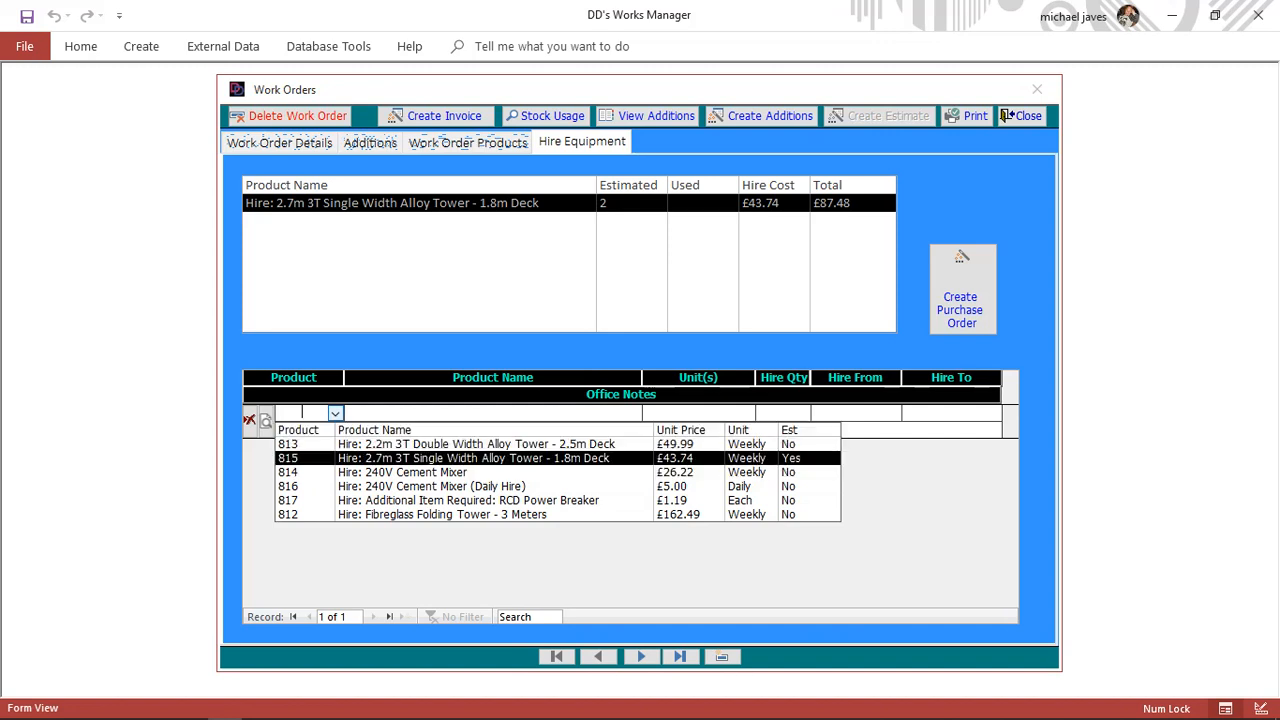
pyautogui.press('Return')
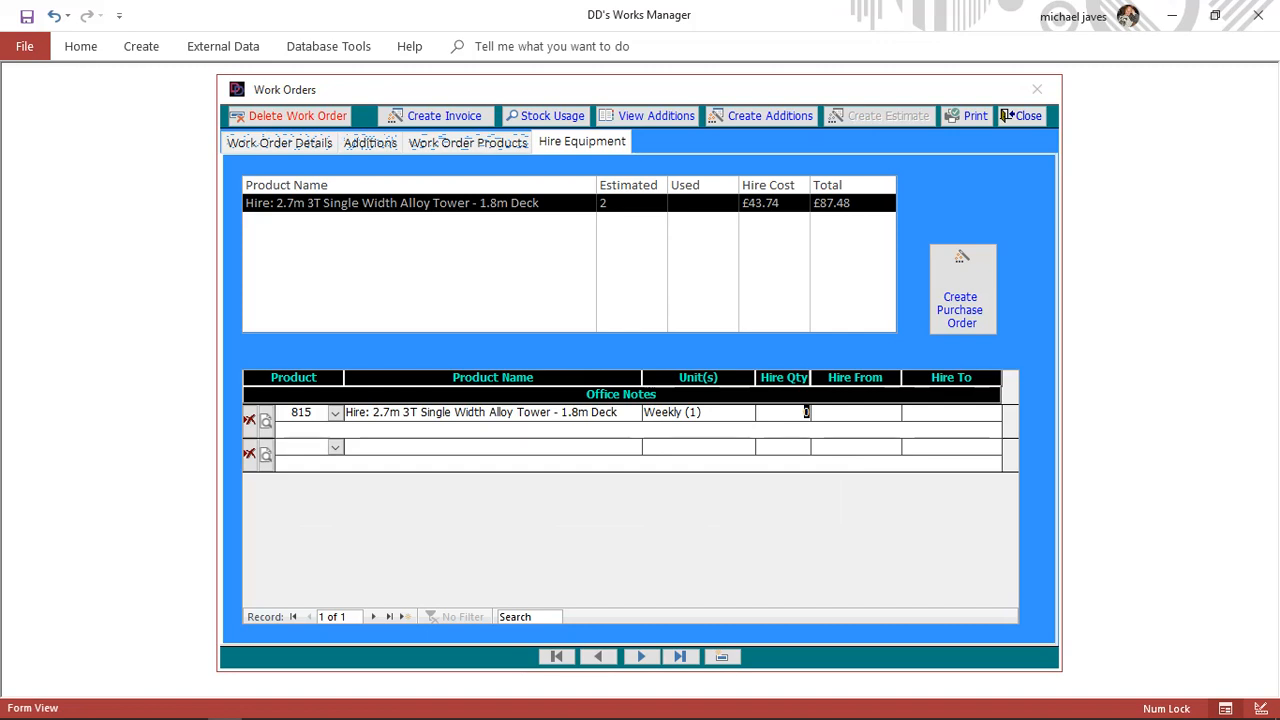
pyautogui.write('2')
pyautogui.press('Tab')
pyautogui.hotkey('shift', 'Tab')
pyautogui.write('1')
pyautogui.press('Tab')
# Set the alloy tower's hire period from 15/07/2019 to 19/07/2019.
pyautogui.click(912, 412)
pyautogui.click(766, 496)
pyautogui.press('Tab')
pyautogui.click(1012, 412)
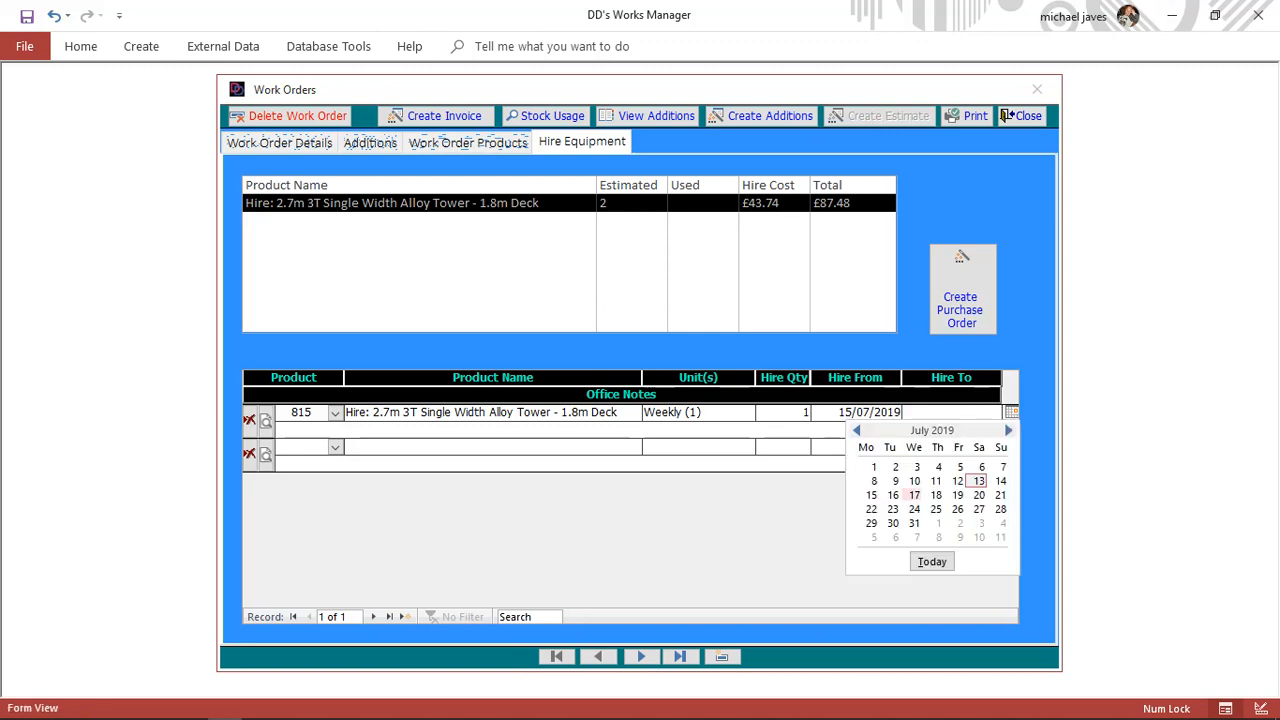
pyautogui.click(957, 495)
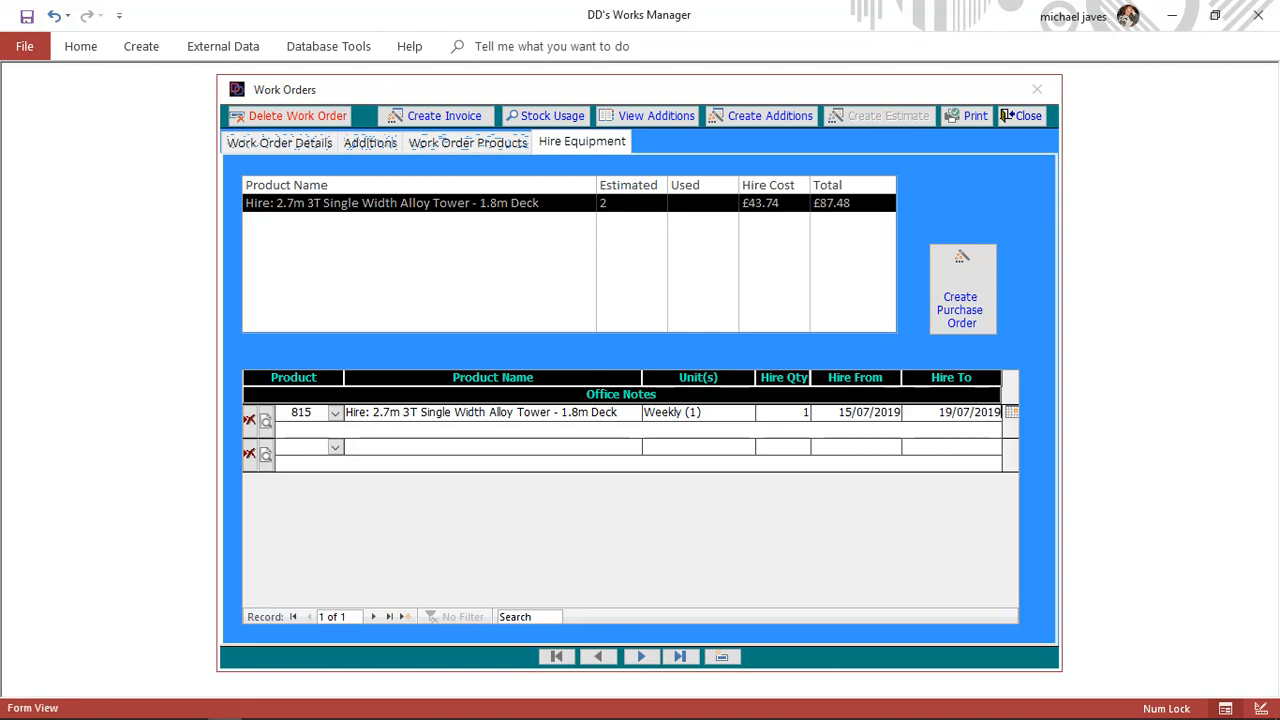
# Enter "Test" as the office note of the first hire line and save the line.
pyautogui.press('Tab')
pyautogui.press('capslock')
pyautogui.write('T')
pyautogui.press('capslock')
pyautogui.write('e')
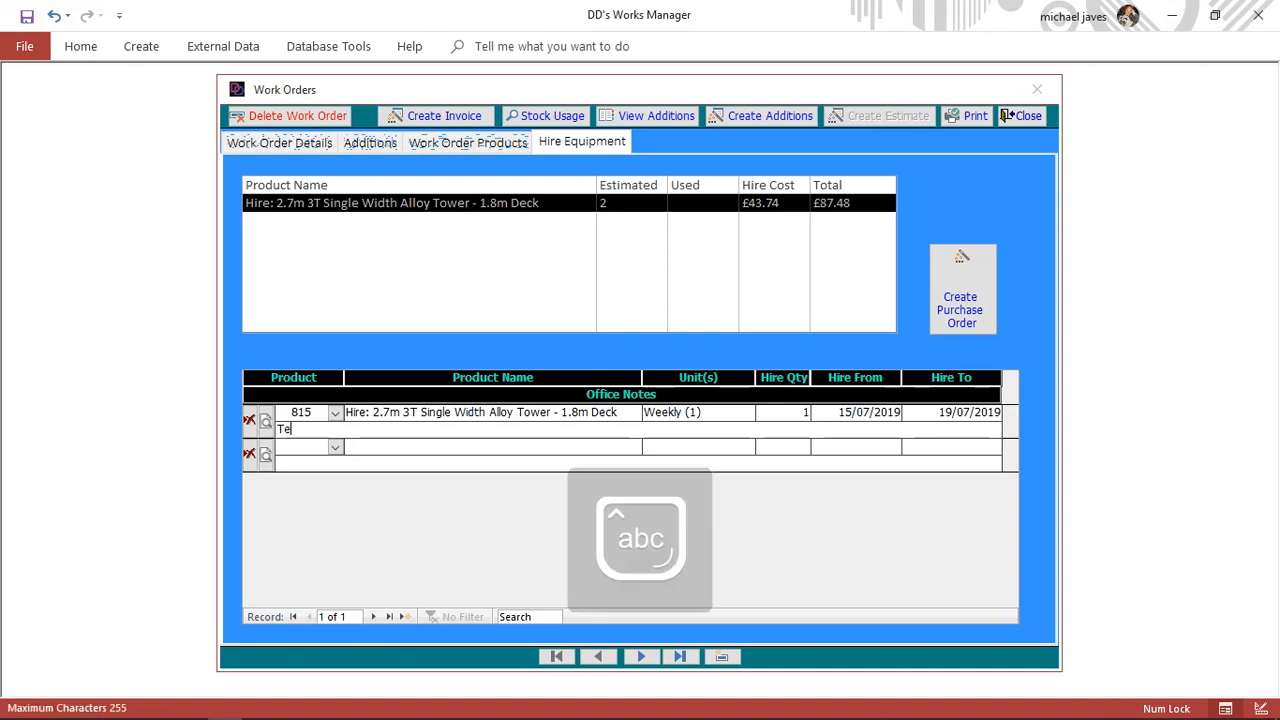
pyautogui.write('st')
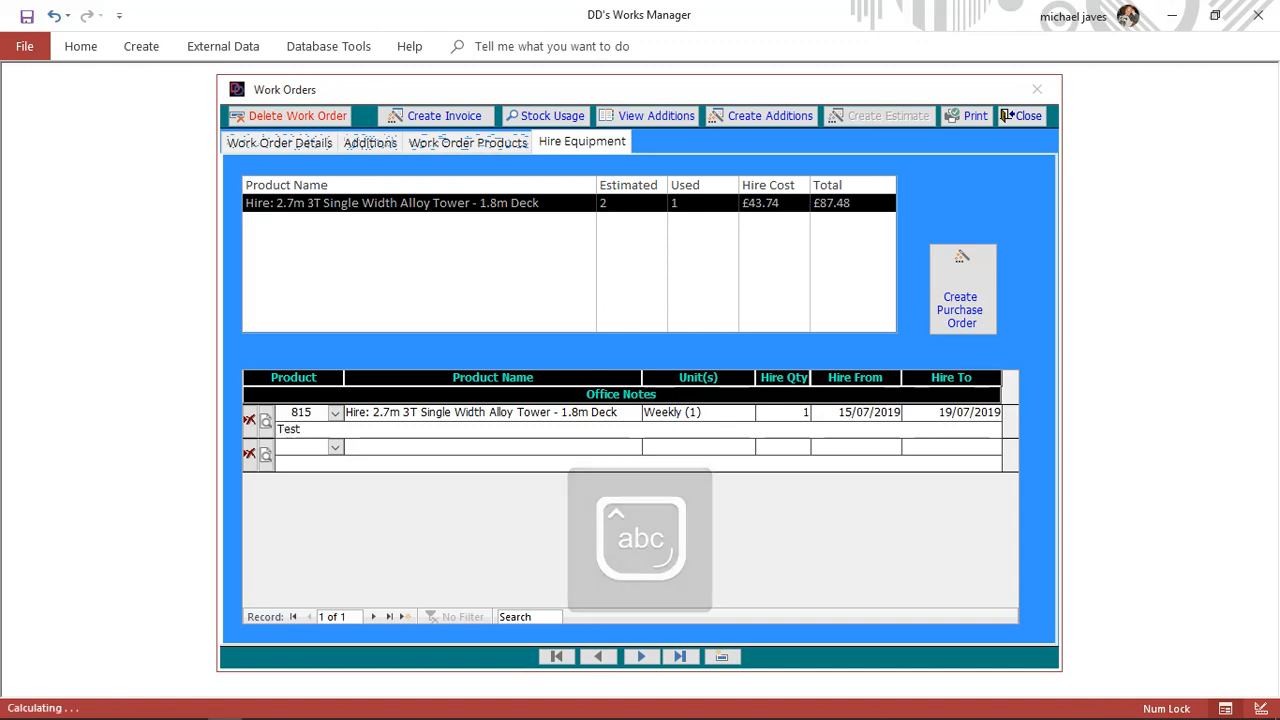
pyautogui.press('Tab')
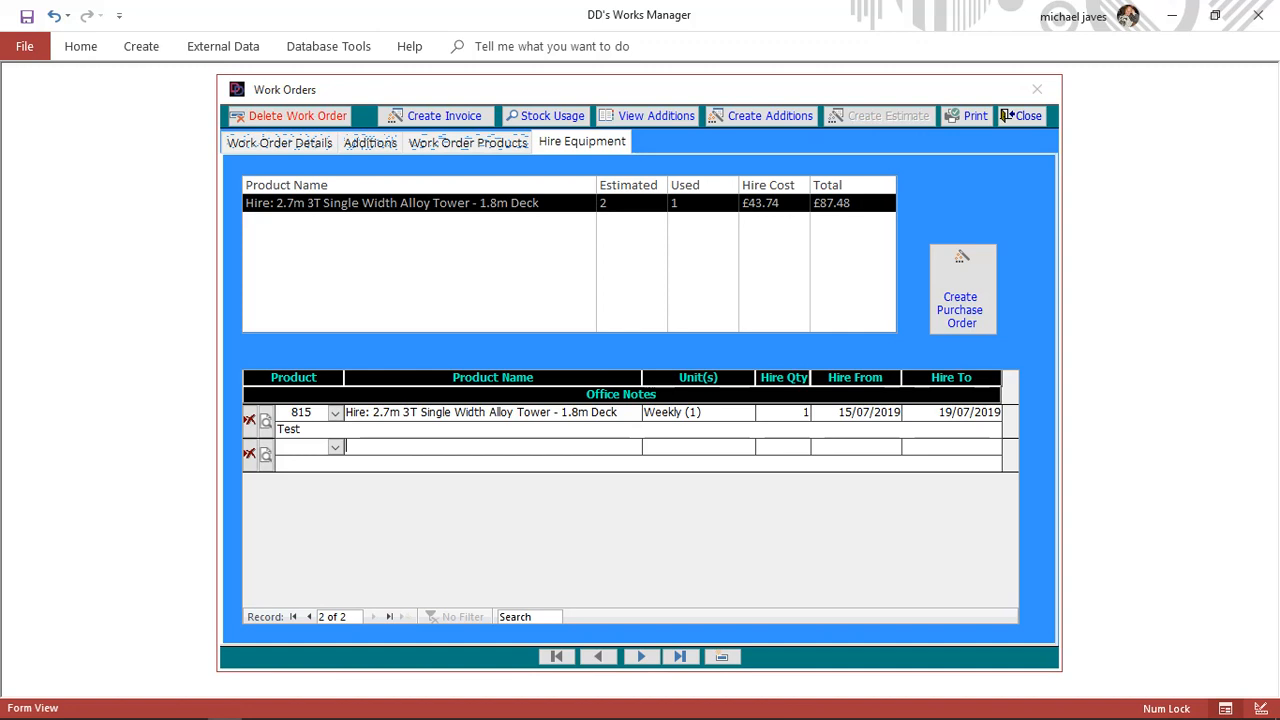
# Add a second hire line for product 815, the 2.7m 3T Single Width Alloy Tower, with a hire quantity of 1.
pyautogui.click(335, 448)
pyautogui.press('Down')
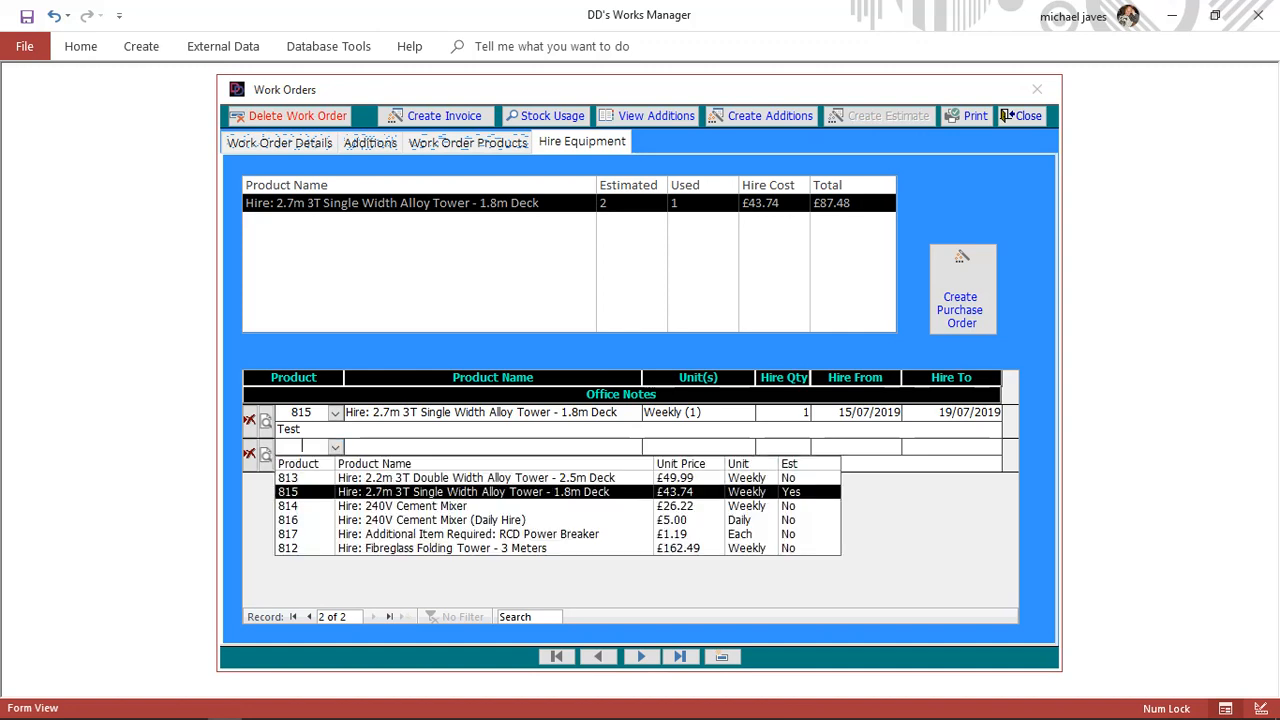
pyautogui.press('Return')
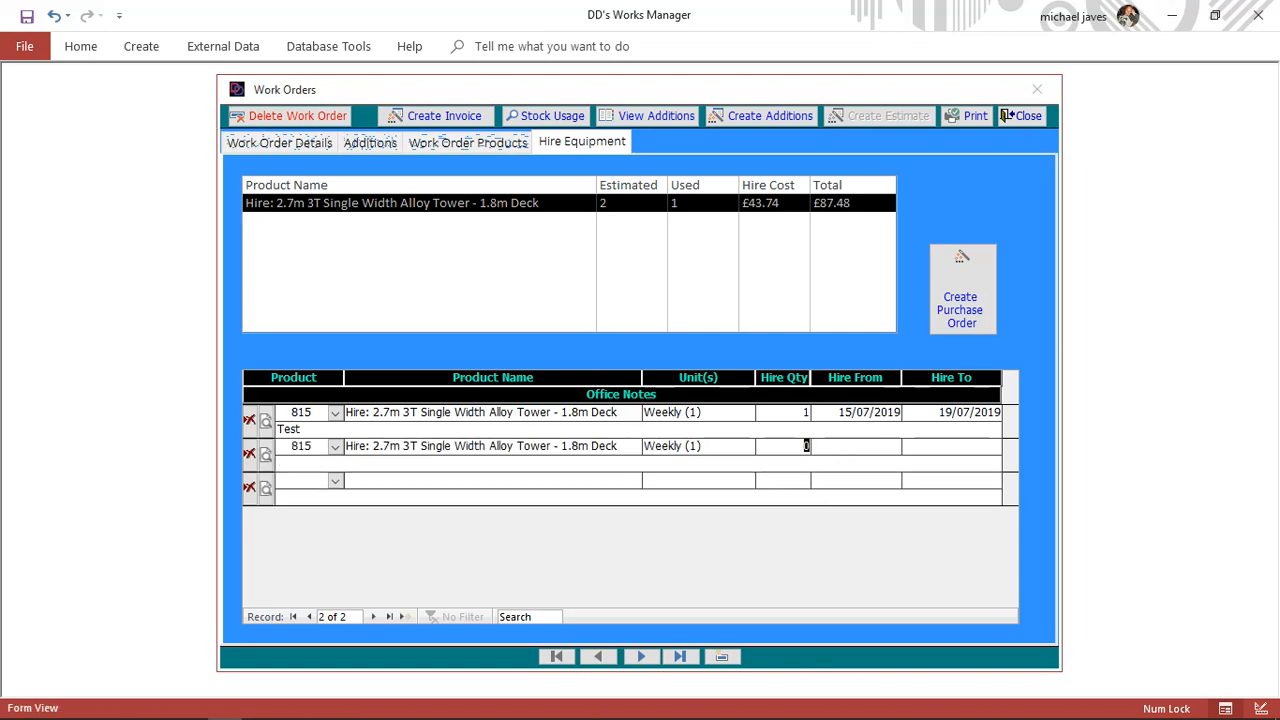
pyautogui.write('1')
pyautogui.press('Tab')
# Set the second alloy tower line's hire period from 29/07/2019 to 02/08/2019.
pyautogui.click(912, 446)
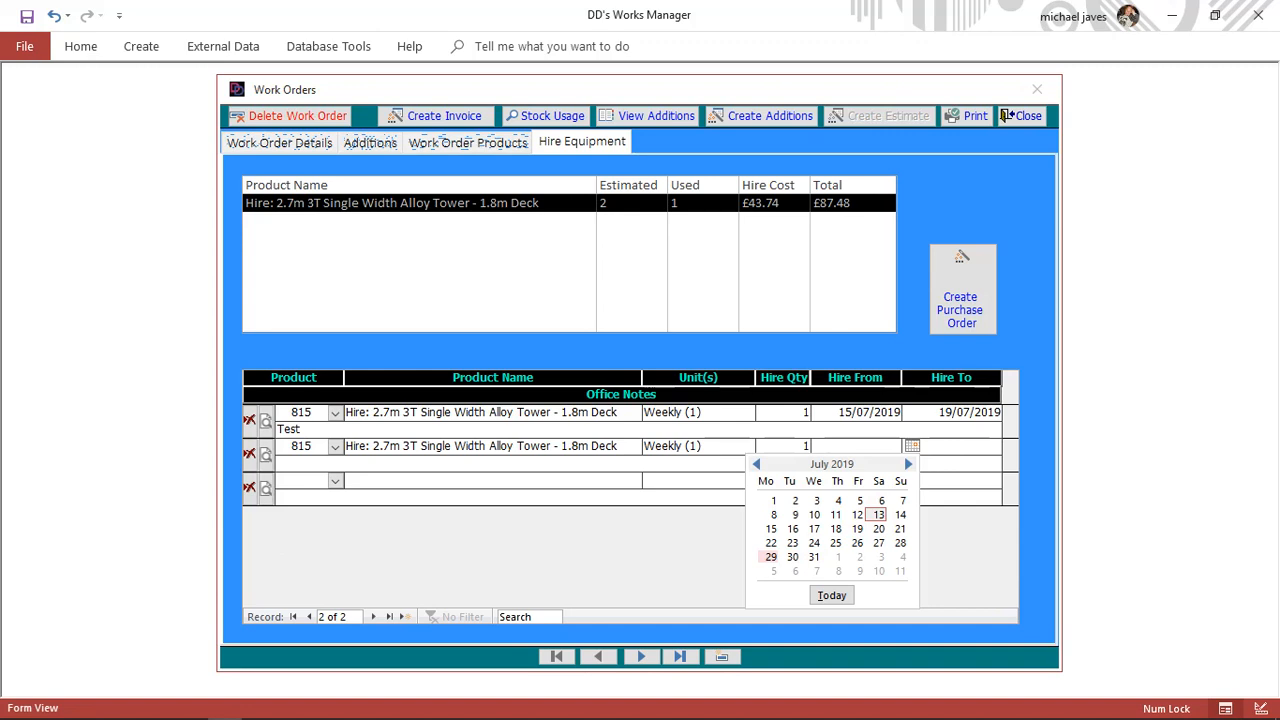
pyautogui.click(771, 557)
pyautogui.press('Tab')
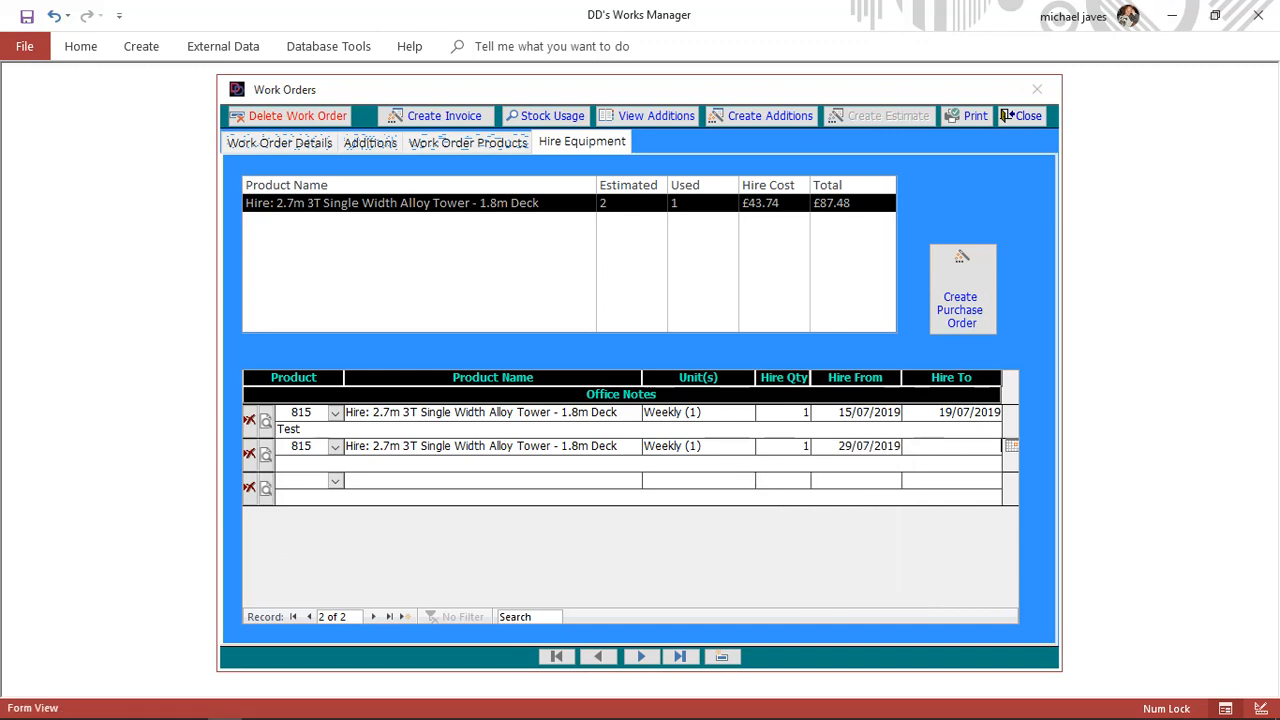
pyautogui.click(1012, 446)
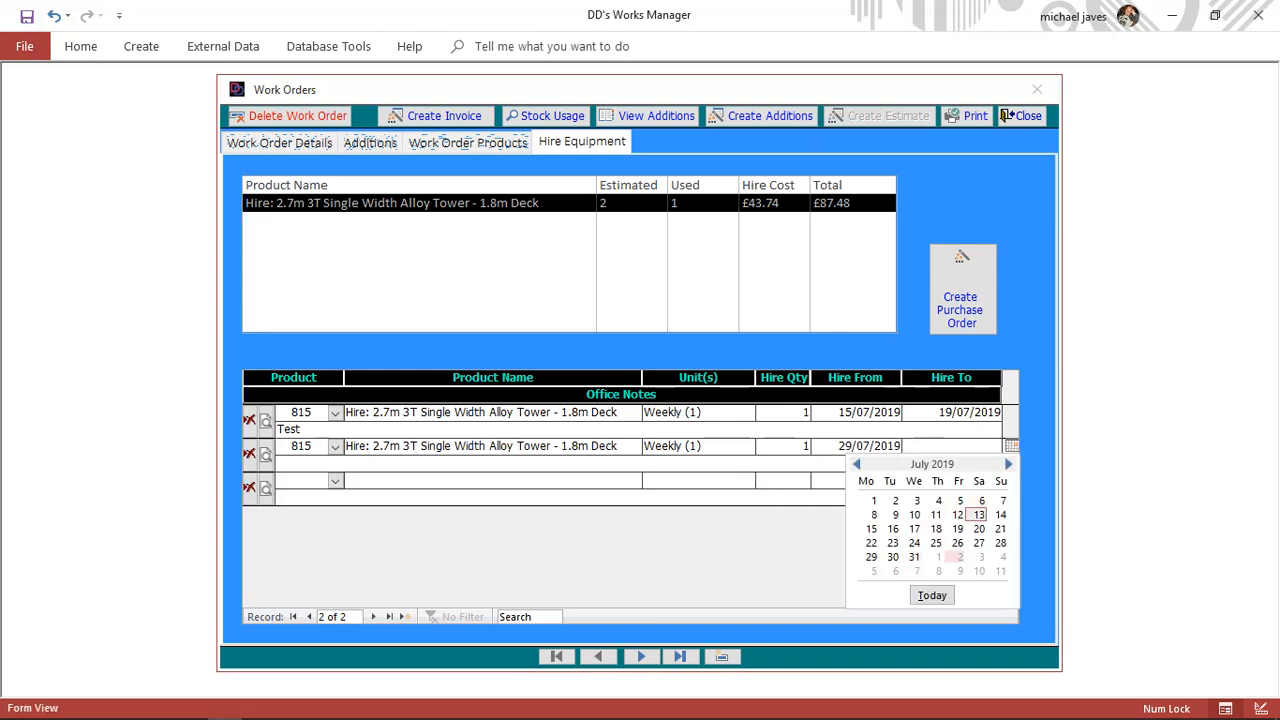
pyautogui.press('Escape')
pyautogui.write('02/08/2019')
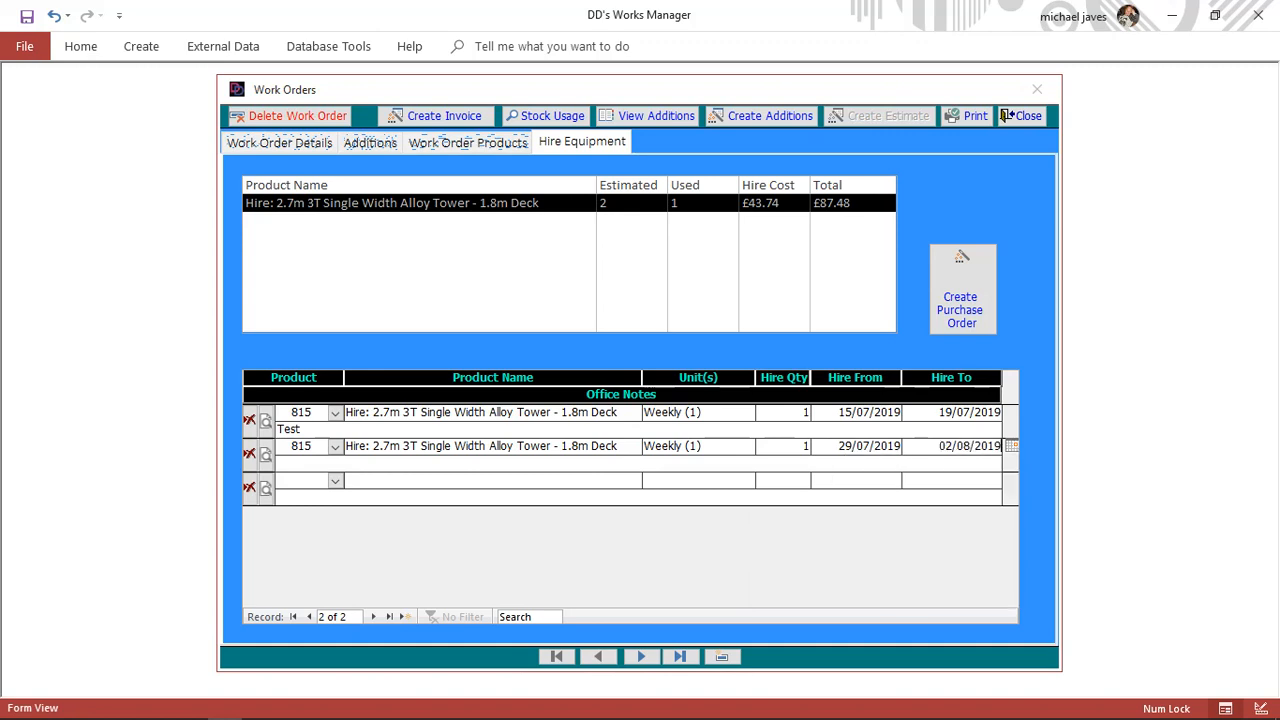
pyautogui.press('Tab')
# Try a hire quantity of 2 on the first alloy tower line, and set it back to 1.
pyautogui.doubleClick(805, 413)
pyautogui.write('22')
pyautogui.press('BackSpace')
pyautogui.click(279, 463)
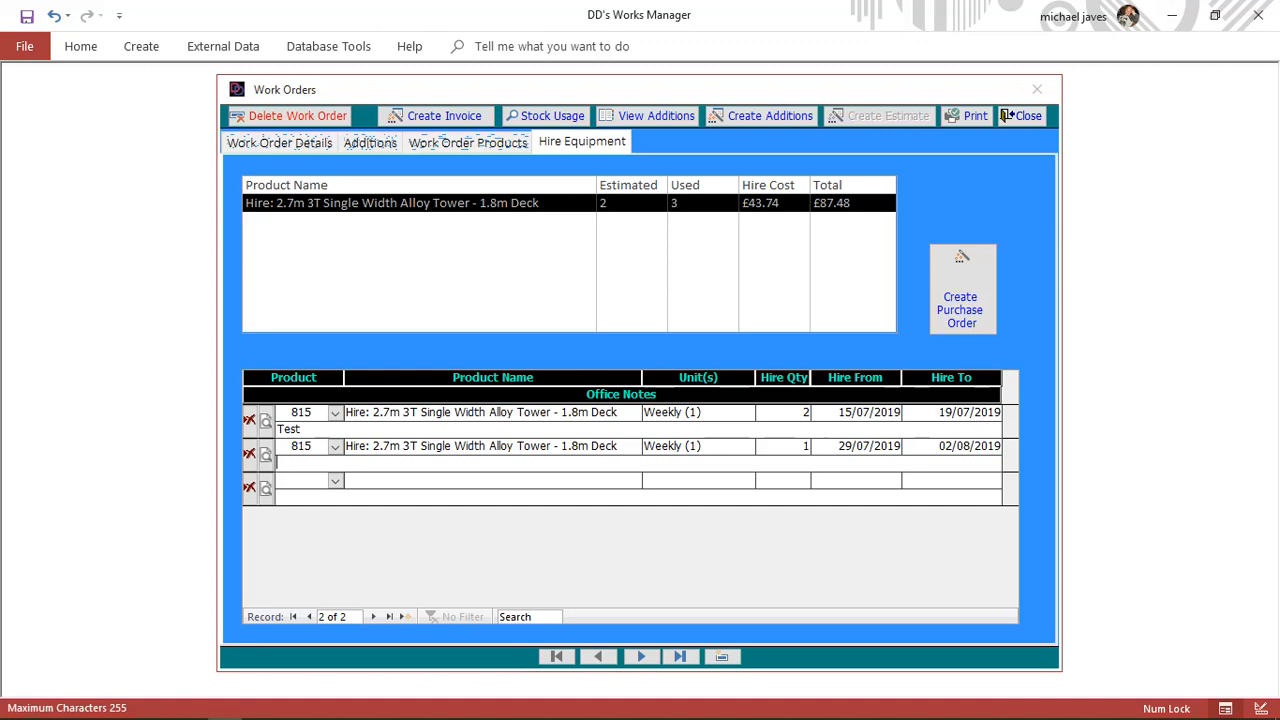
pyautogui.doubleClick(806, 412)
pyautogui.write('1')
pyautogui.click(280, 462)
# Add a hire line for product 816, the 240V Cement Mixer (Daily Hire), with a hire quantity of 1.
pyautogui.click(335, 481)
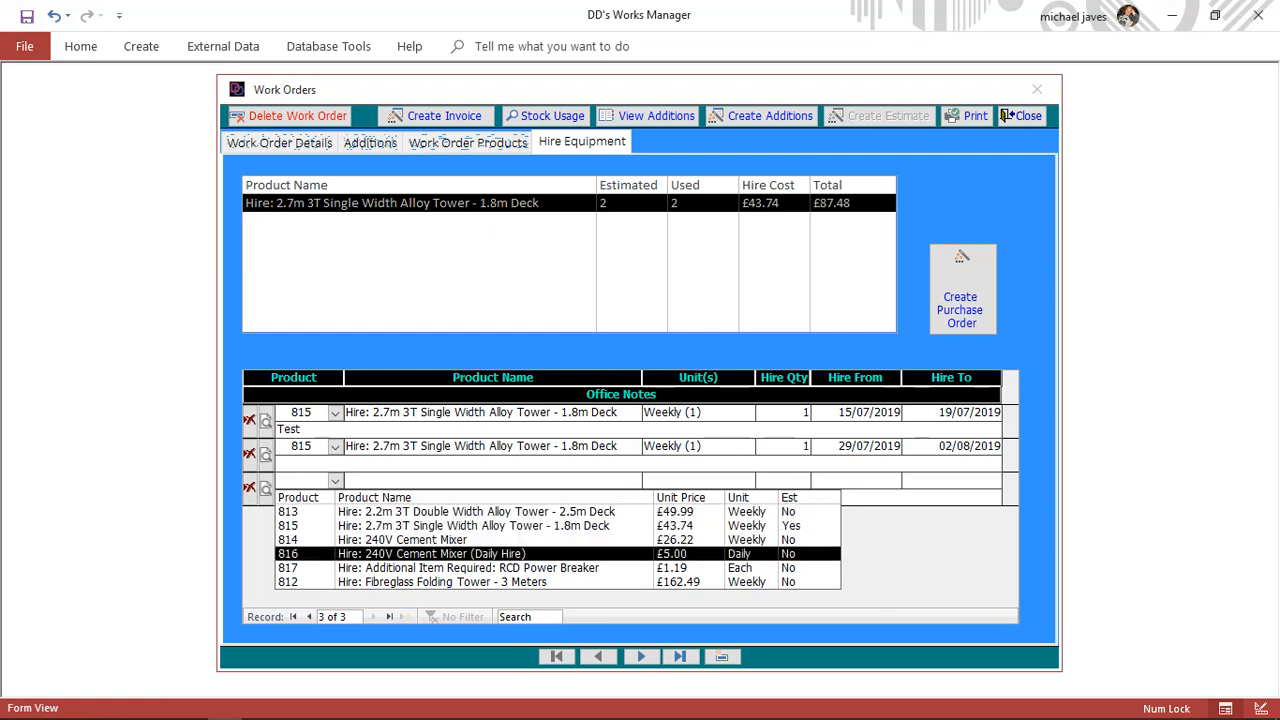
pyautogui.press('Tab')
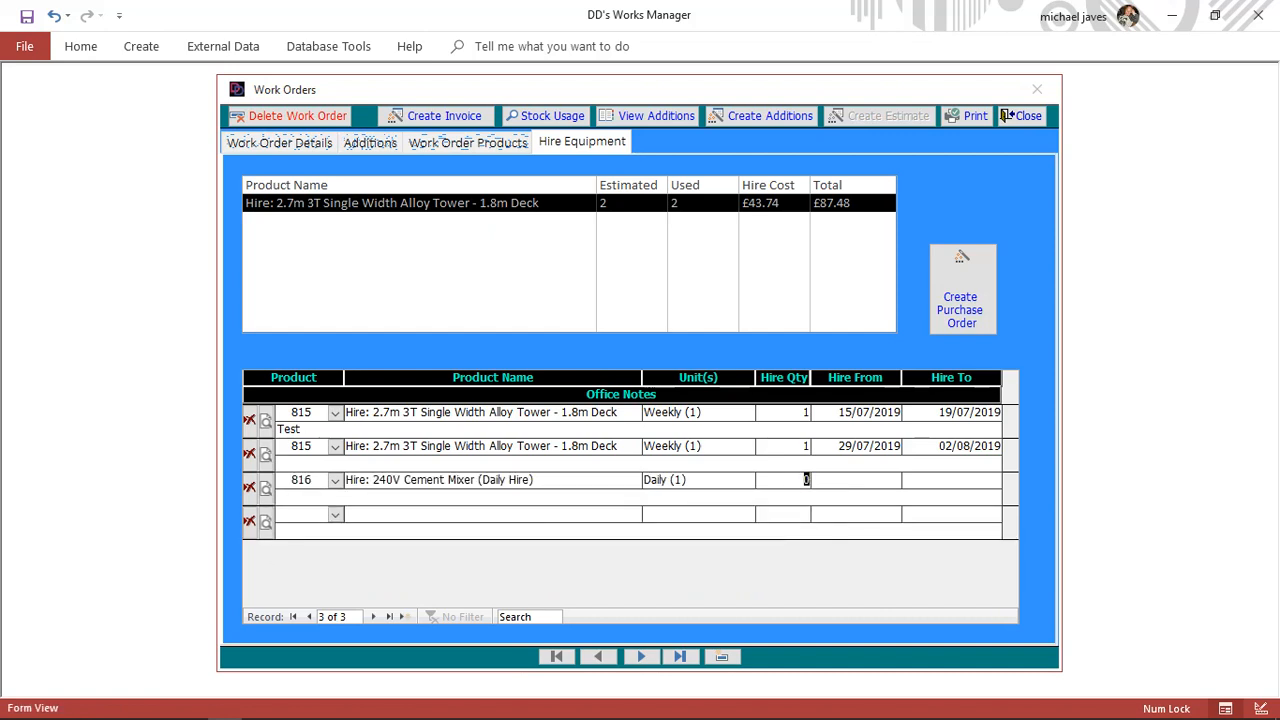
pyautogui.write('1')
pyautogui.press('Tab')
# Set the cement mixer's hire period from 15/07/2019 to 17/07/2019 and save the line.
pyautogui.click(912, 479)
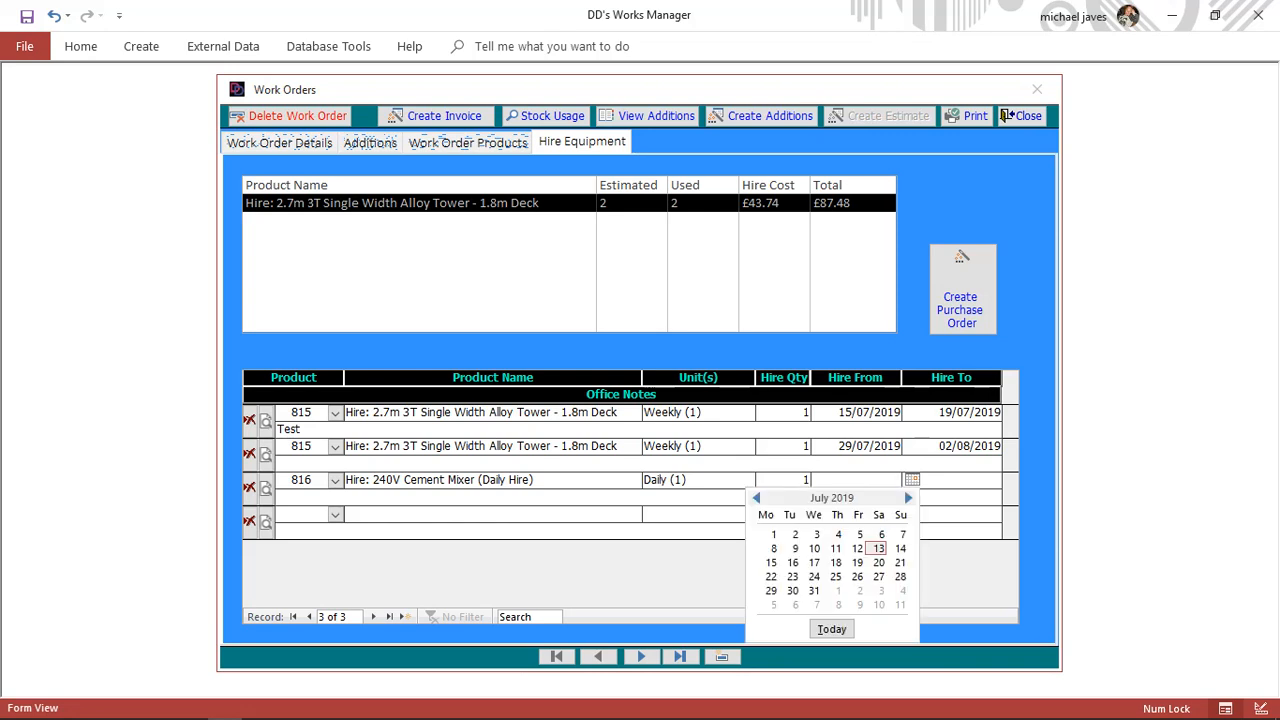
pyautogui.click(768, 562)
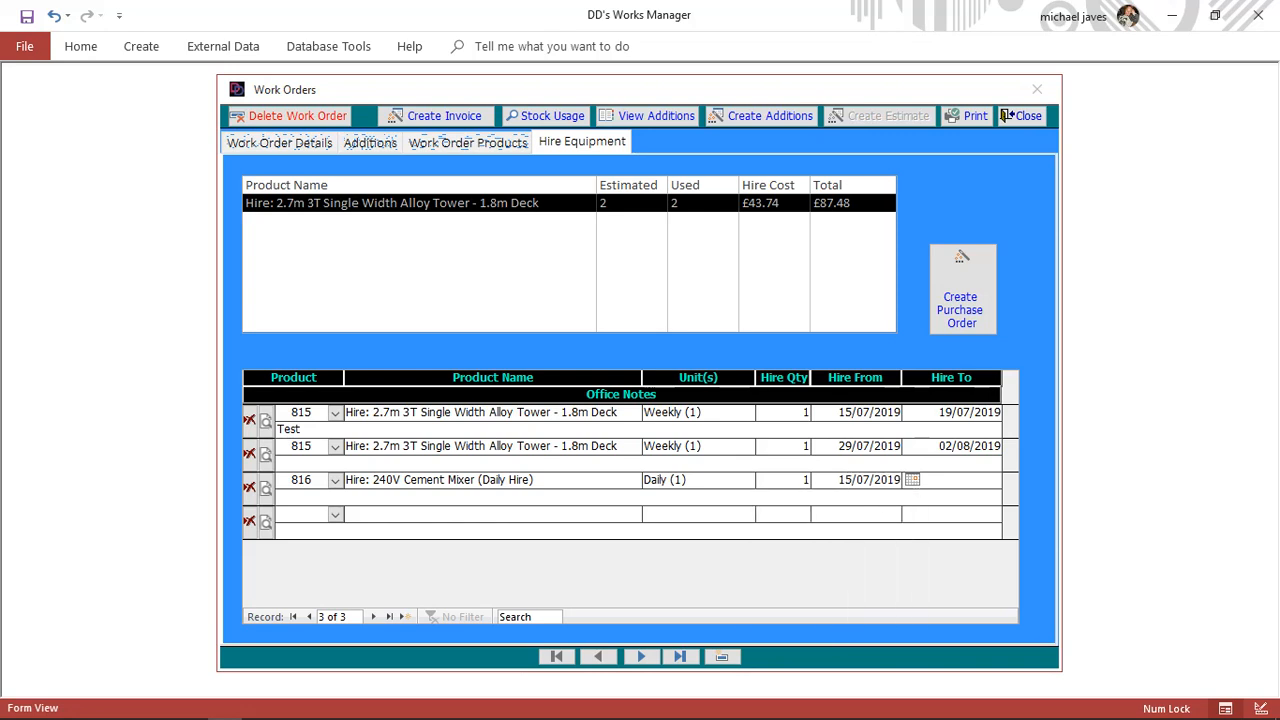
pyautogui.click(954, 480)
pyautogui.click(1011, 480)
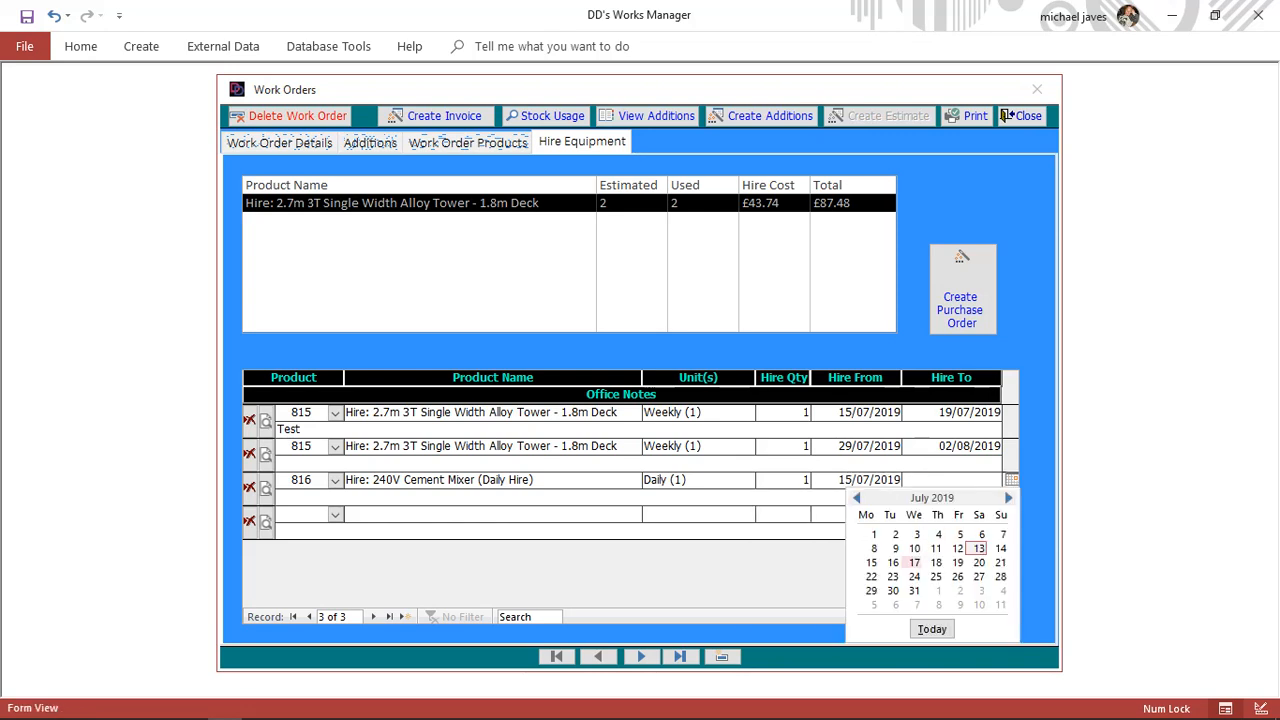
pyautogui.click(914, 562)
pyautogui.click(278, 496)
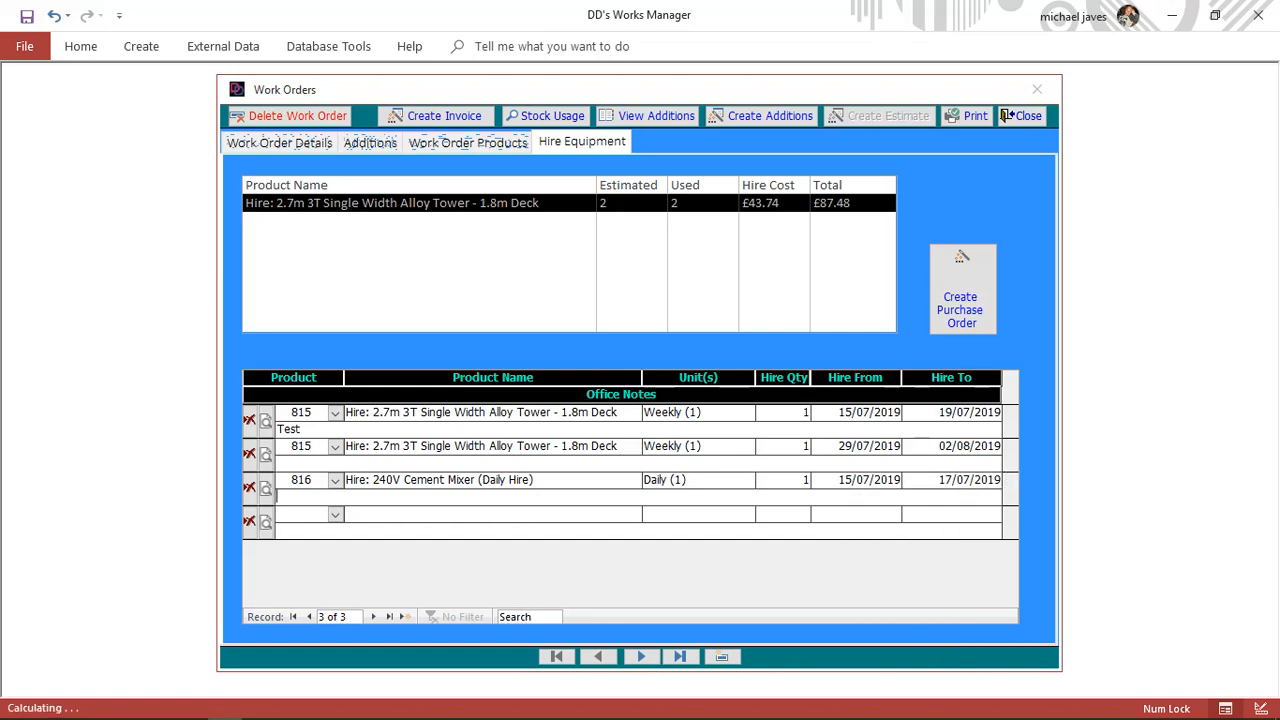
pyautogui.press('Tab')
# Start a purchase order for the hires, try to select both alloy tower lines together, and close the form.
pyautogui.click(962, 290)
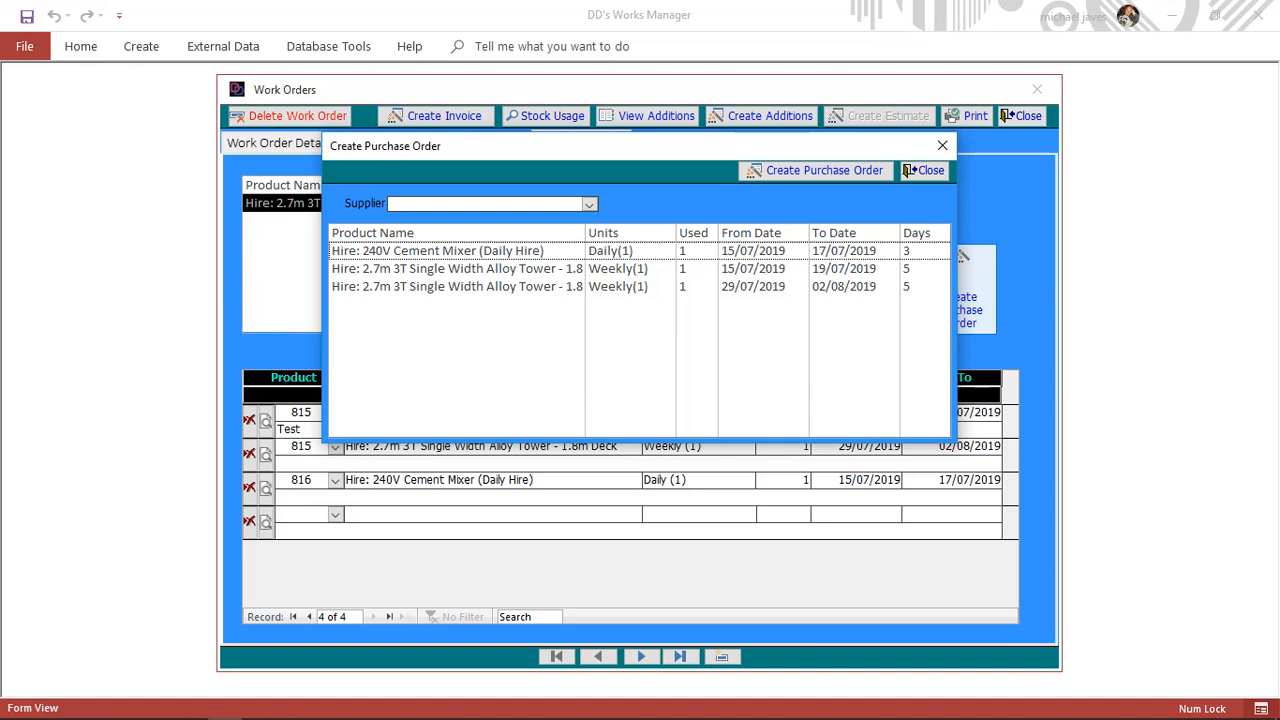
pyautogui.click(457, 269)
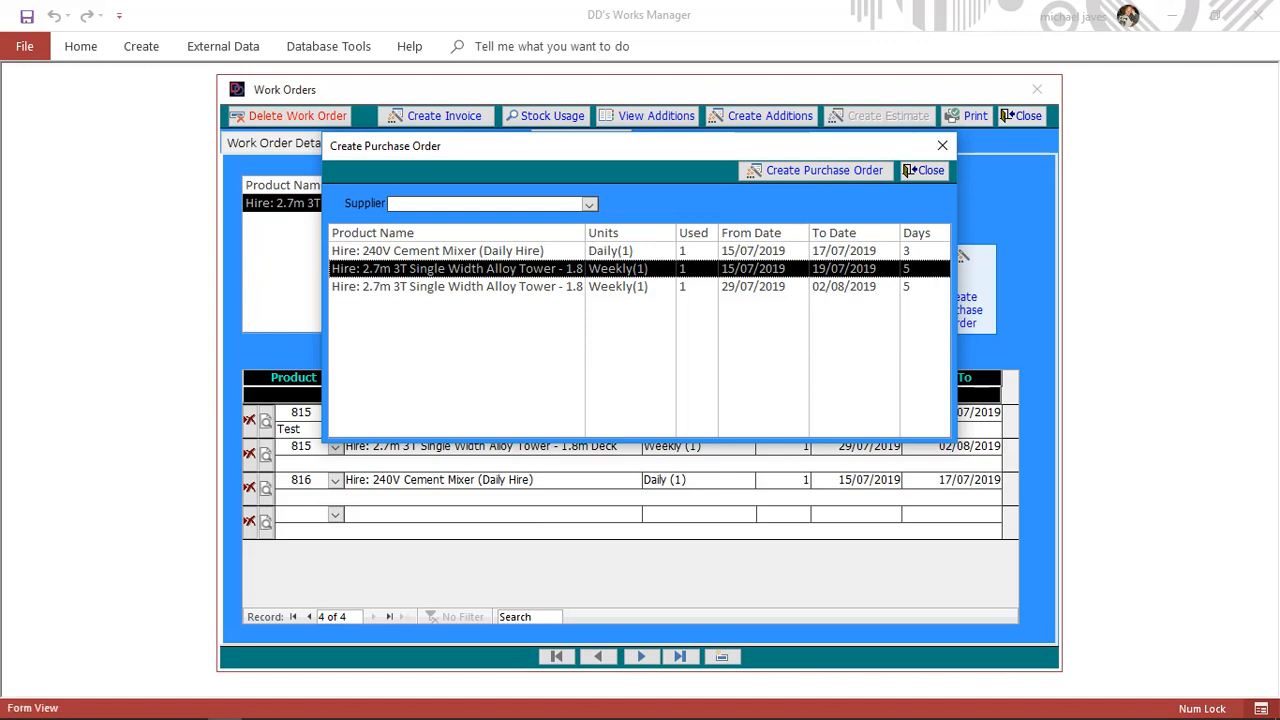
pyautogui.click(457, 287)
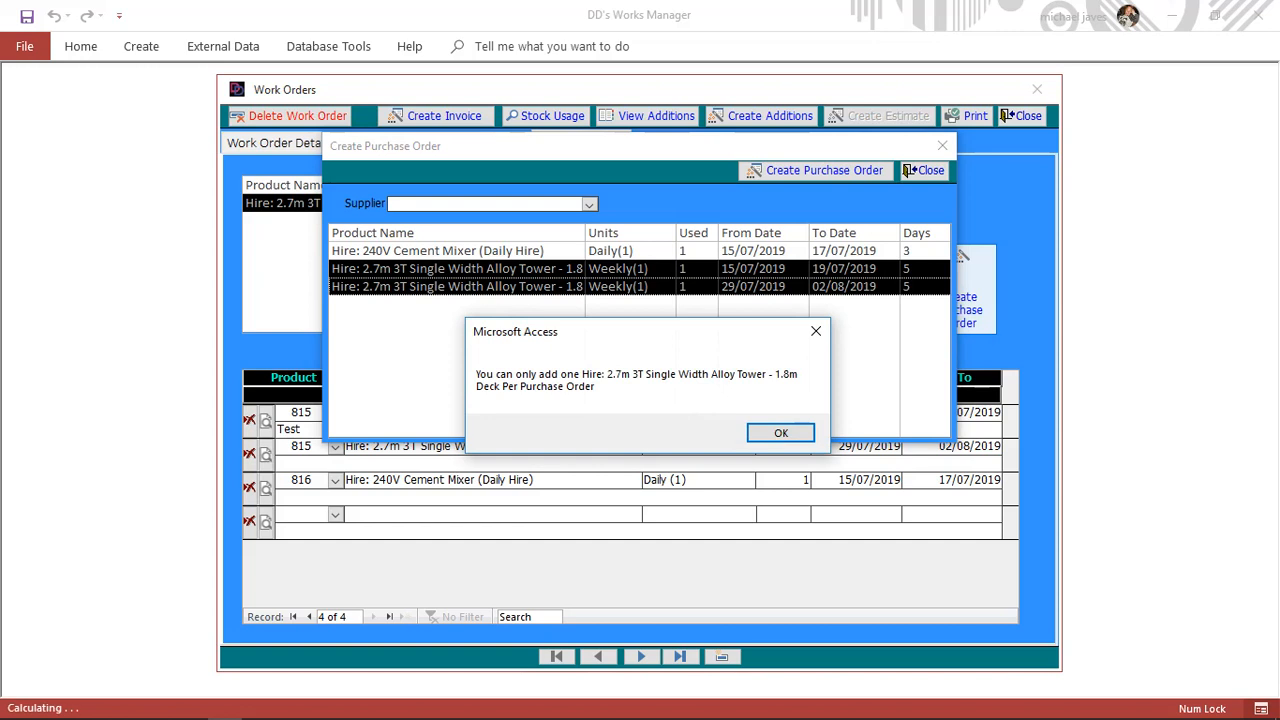
pyautogui.press('Return')
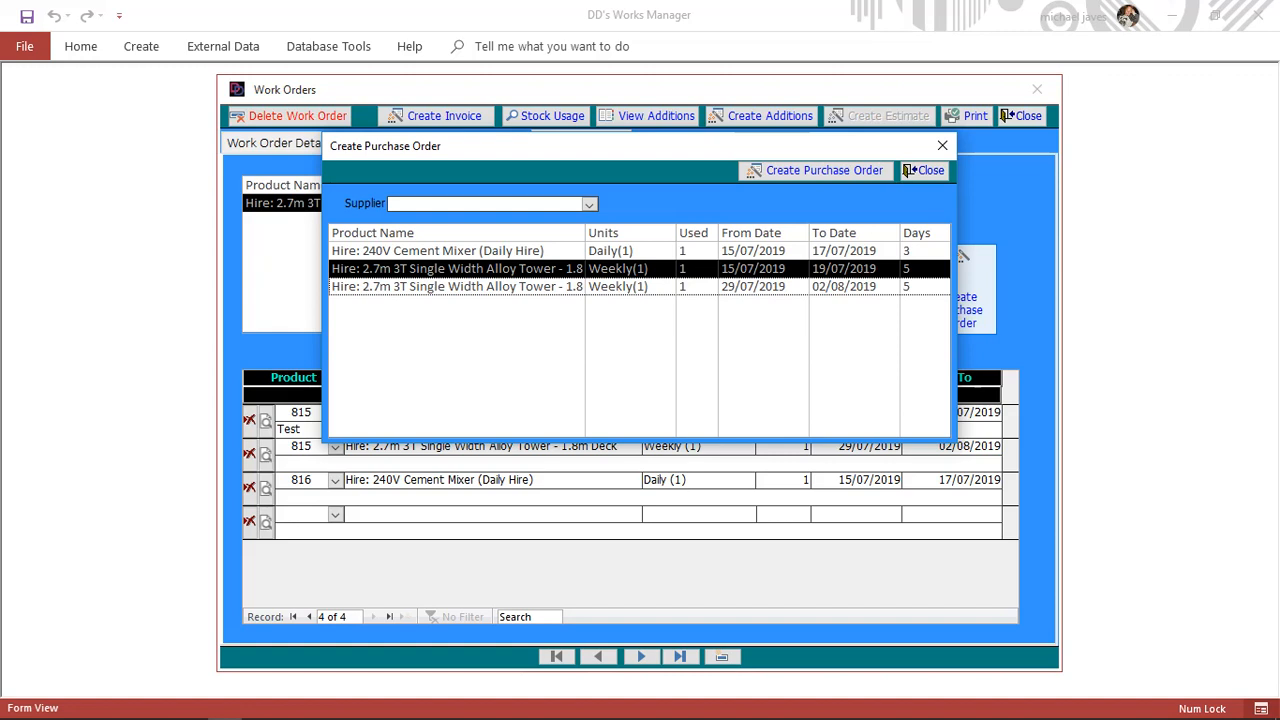
pyautogui.click(923, 170)
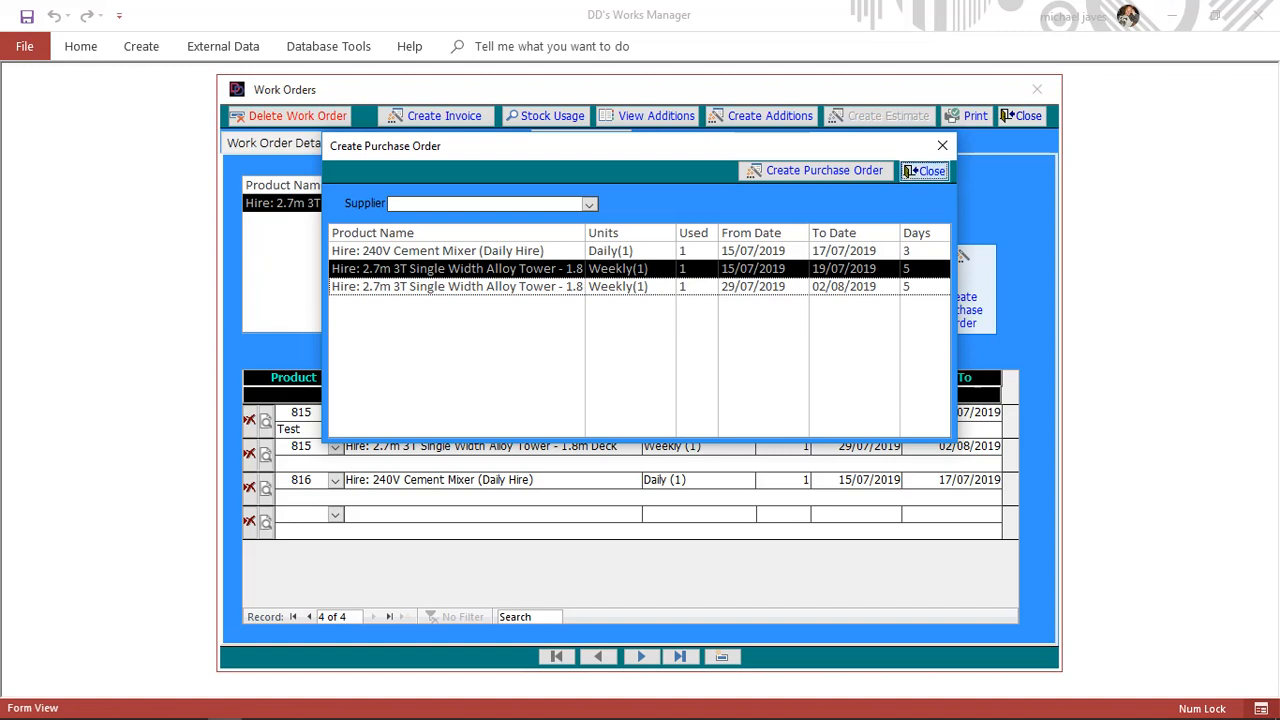
# Restart the purchase order creation and select the cement mixer hire and the alloy tower hire starting 15/07/2019.
pyautogui.click(968, 300)
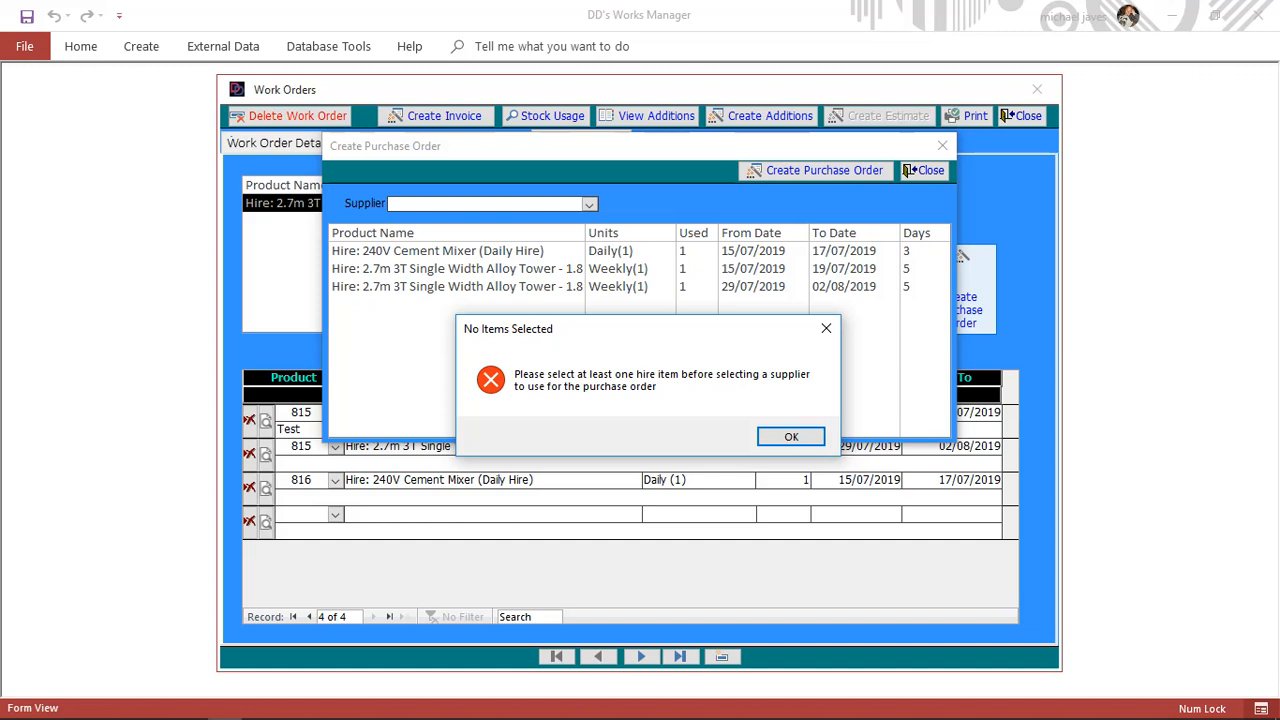
pyautogui.click(791, 436)
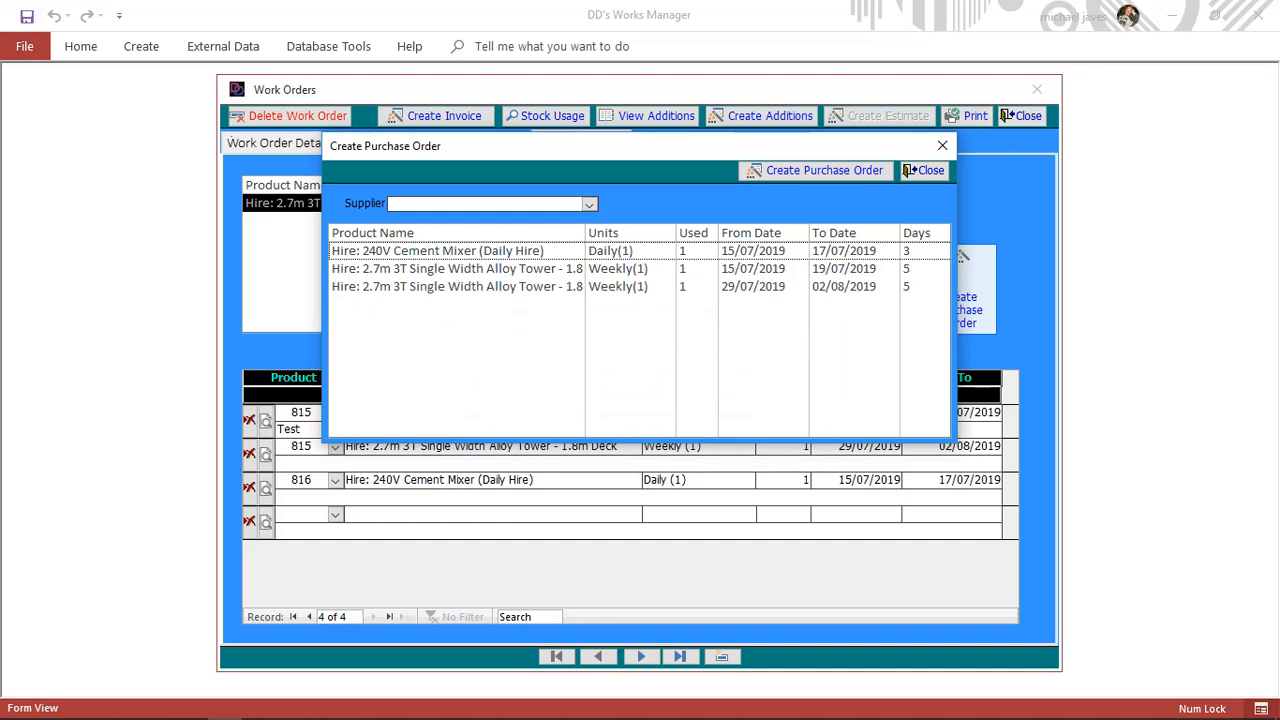
pyautogui.click(330, 268)
pyautogui.keyDown('shift'); pyautogui.click(330, 250); pyautogui.keyUp('shift')
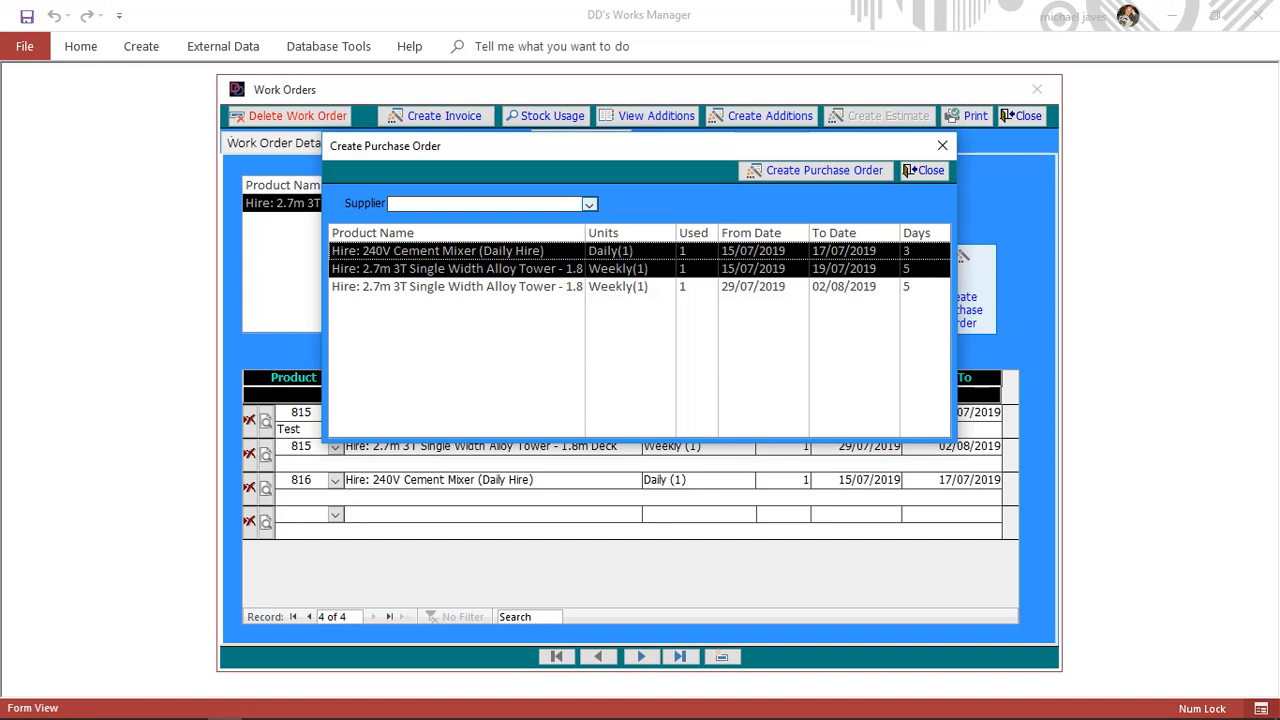
# Try KEW Electrical Distributors Ltd as the supplier for the selected hires.
pyautogui.click(589, 204)
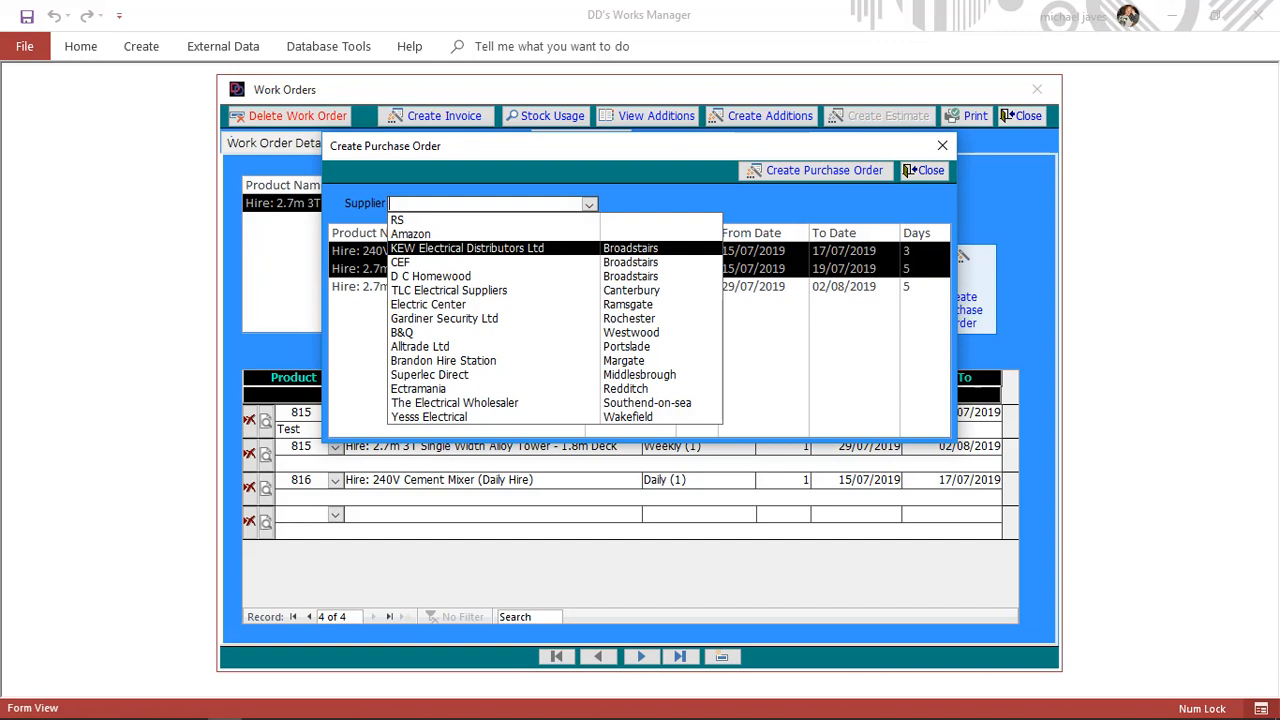
pyautogui.press('Return')
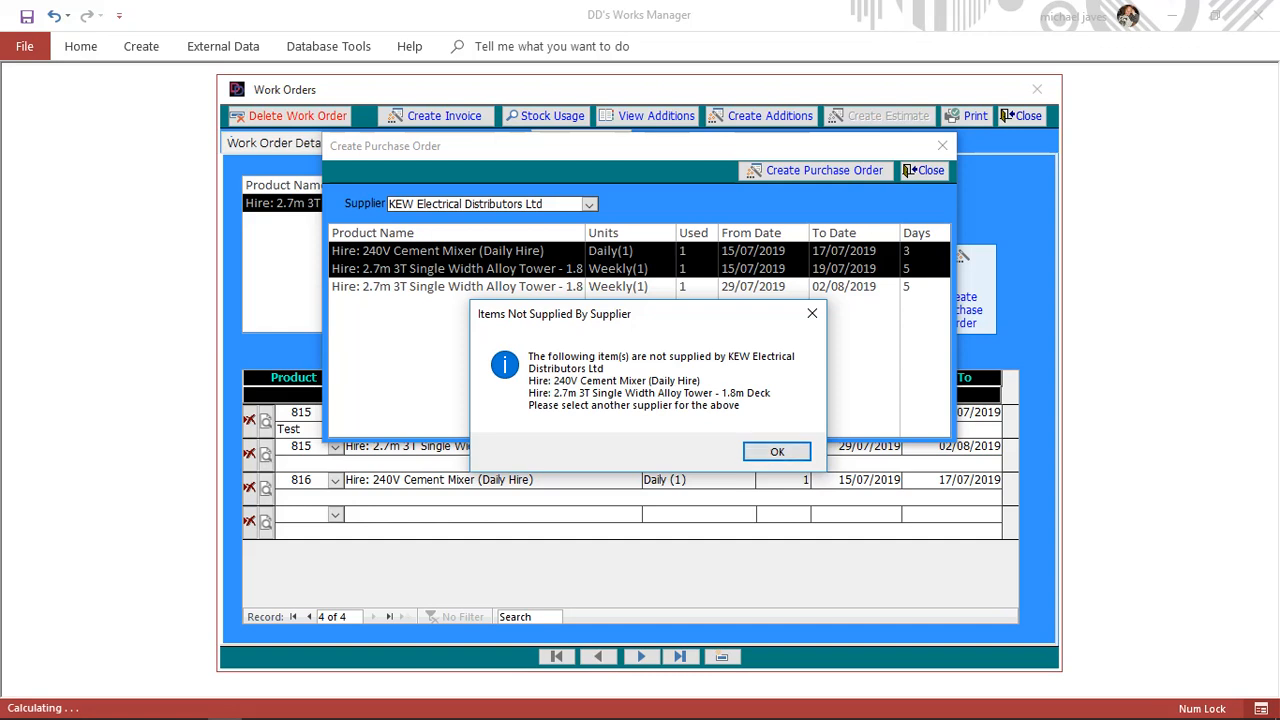
pyautogui.press('Return')
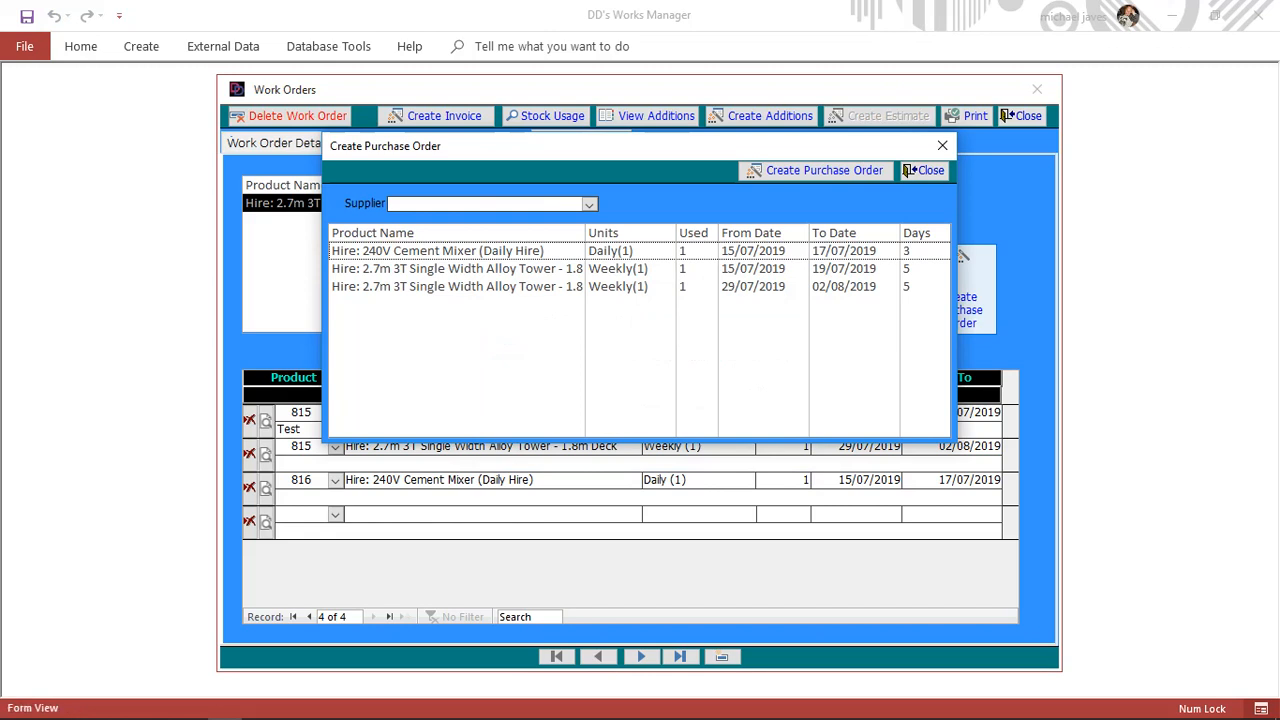
# Choose Brandon Hire Station as the supplier and create the purchase order for the selected hires.
pyautogui.press('F4')
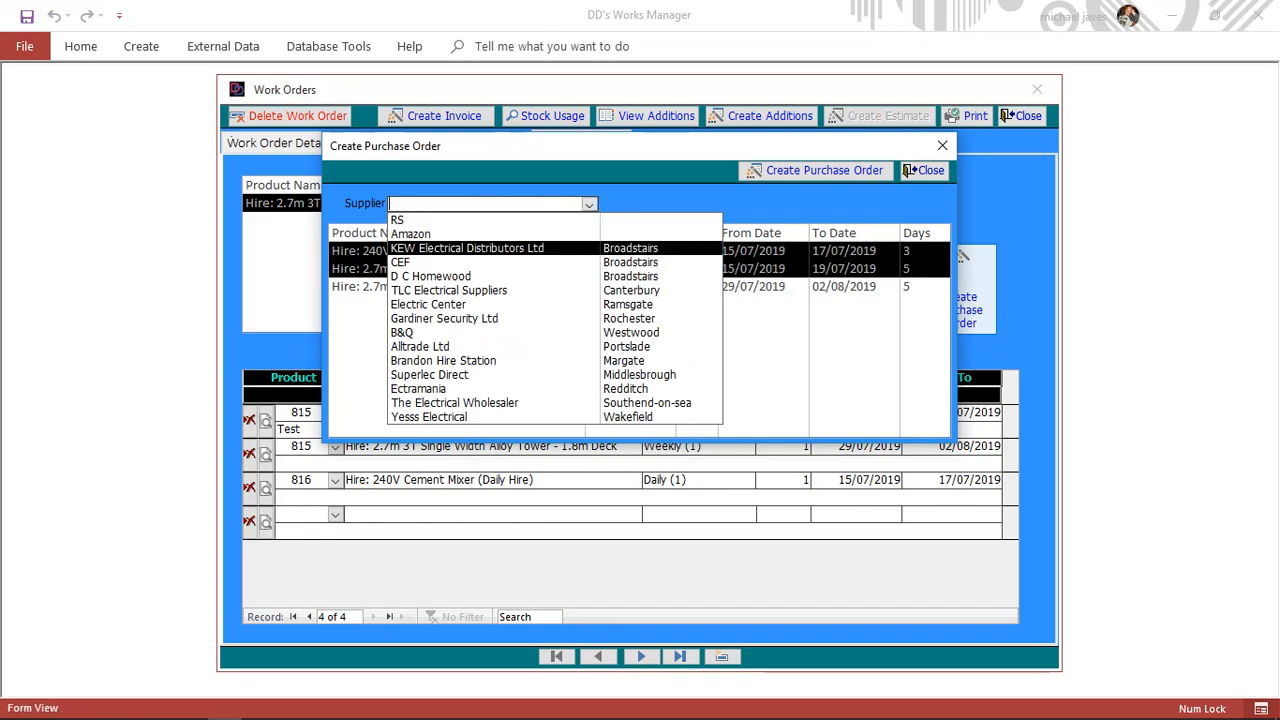
pyautogui.press('Return')
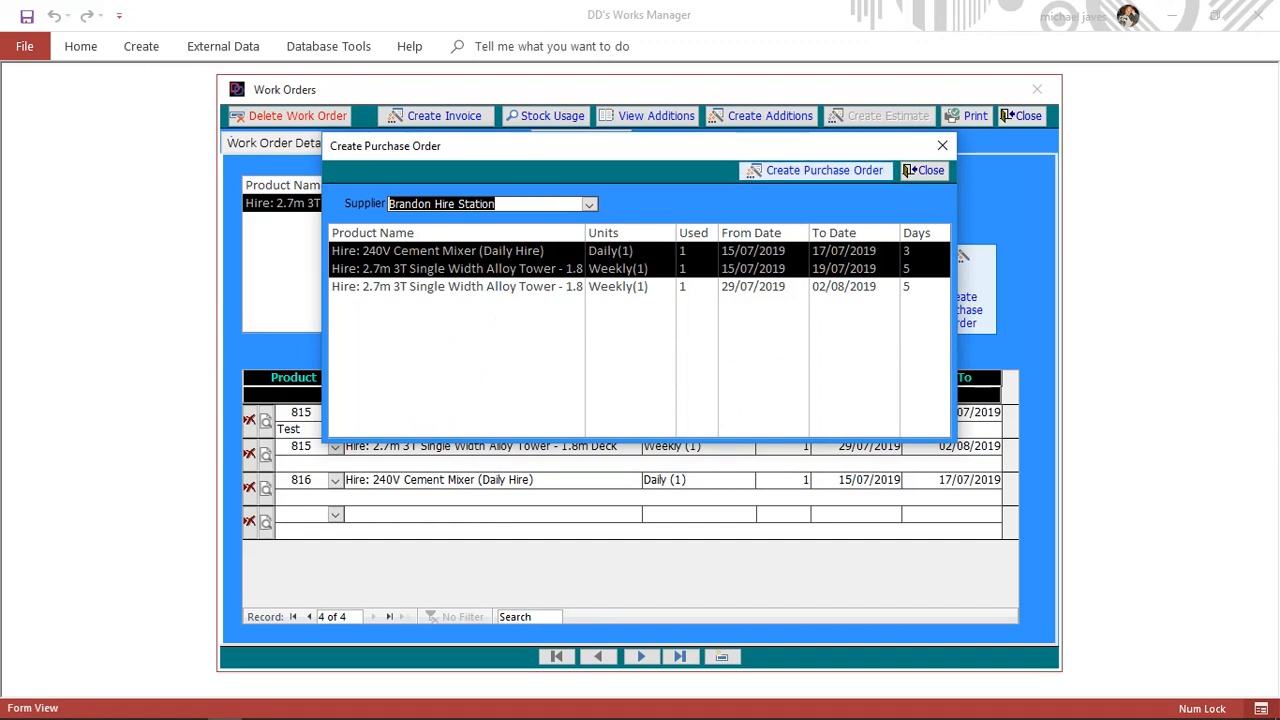
pyautogui.press('Tab')
pyautogui.press('Return')
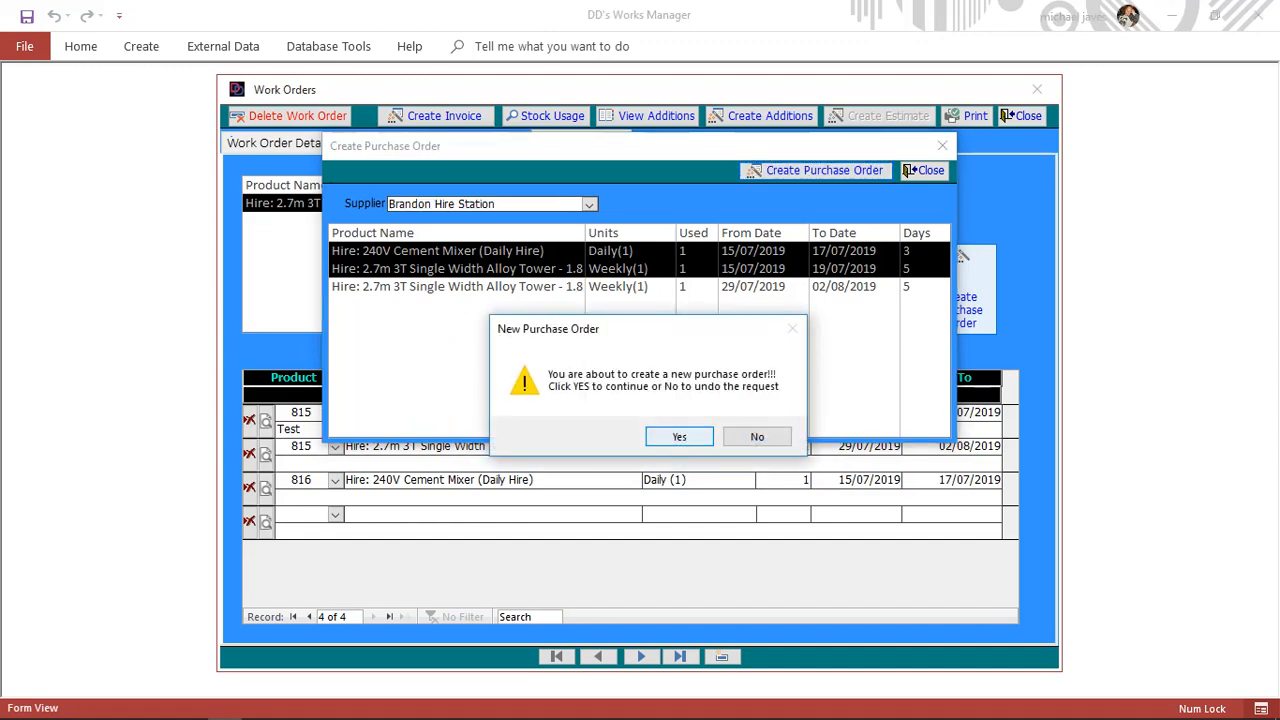
pyautogui.press('Return')
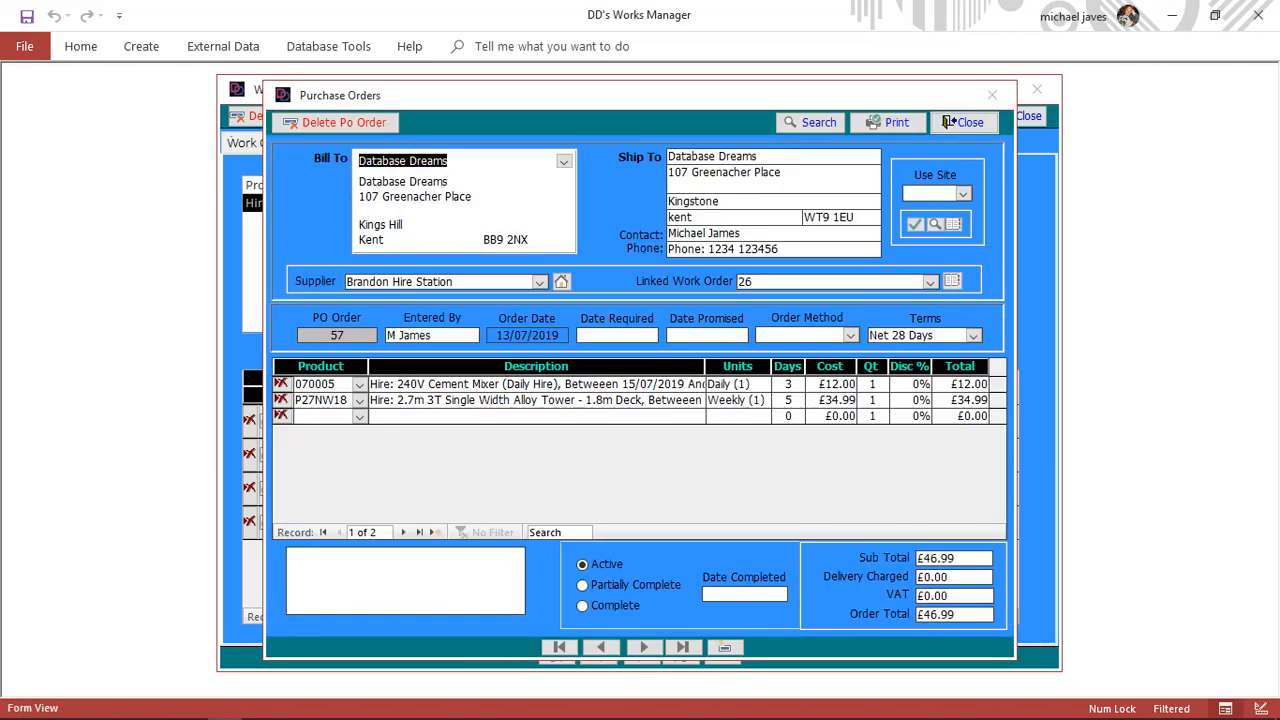
# Set the new purchase order's order method to Phone.
pyautogui.hotkey('alt', 'Down')
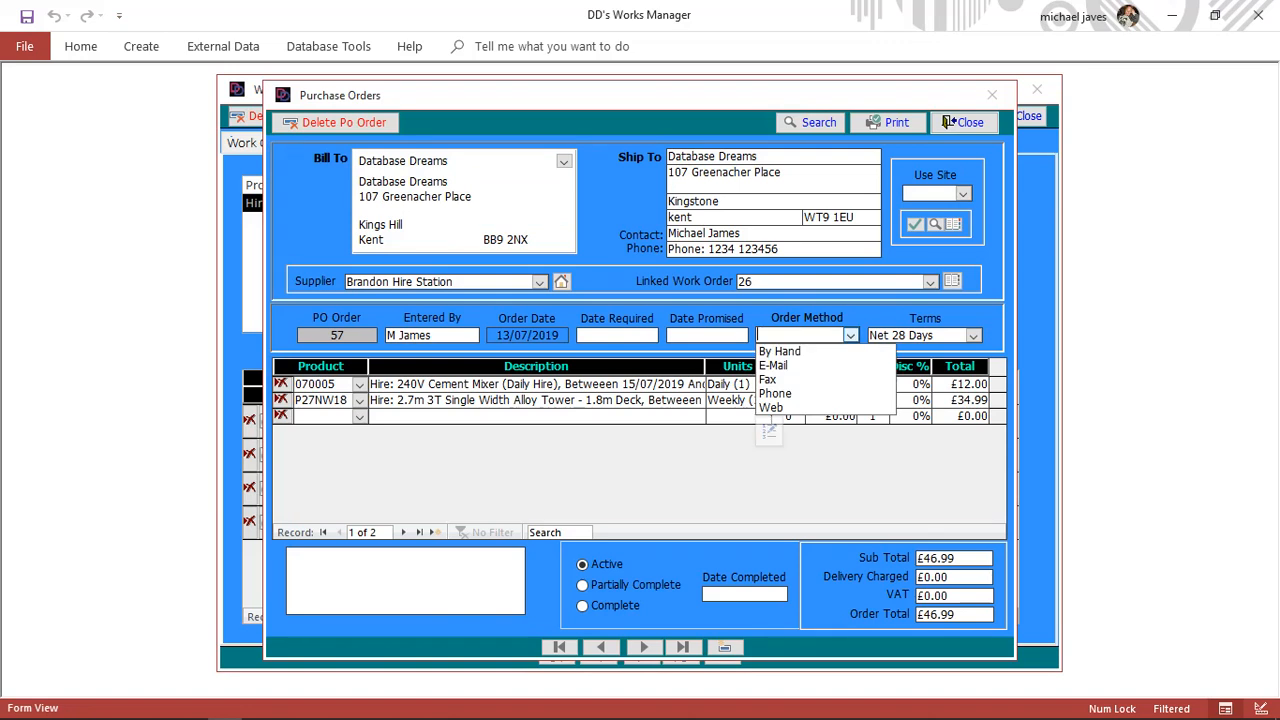
pyautogui.press('Down')
pyautogui.press('Down')
pyautogui.press('Down')
pyautogui.press('Return')
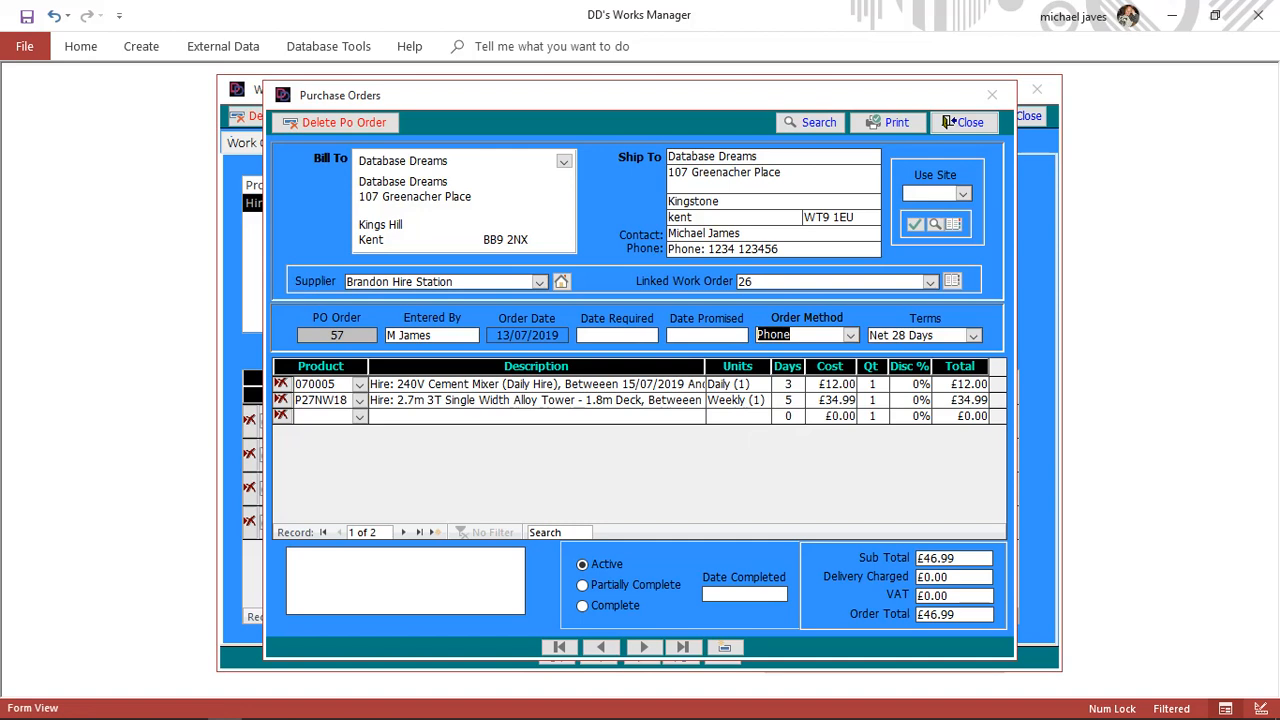
pyautogui.press('Tab')
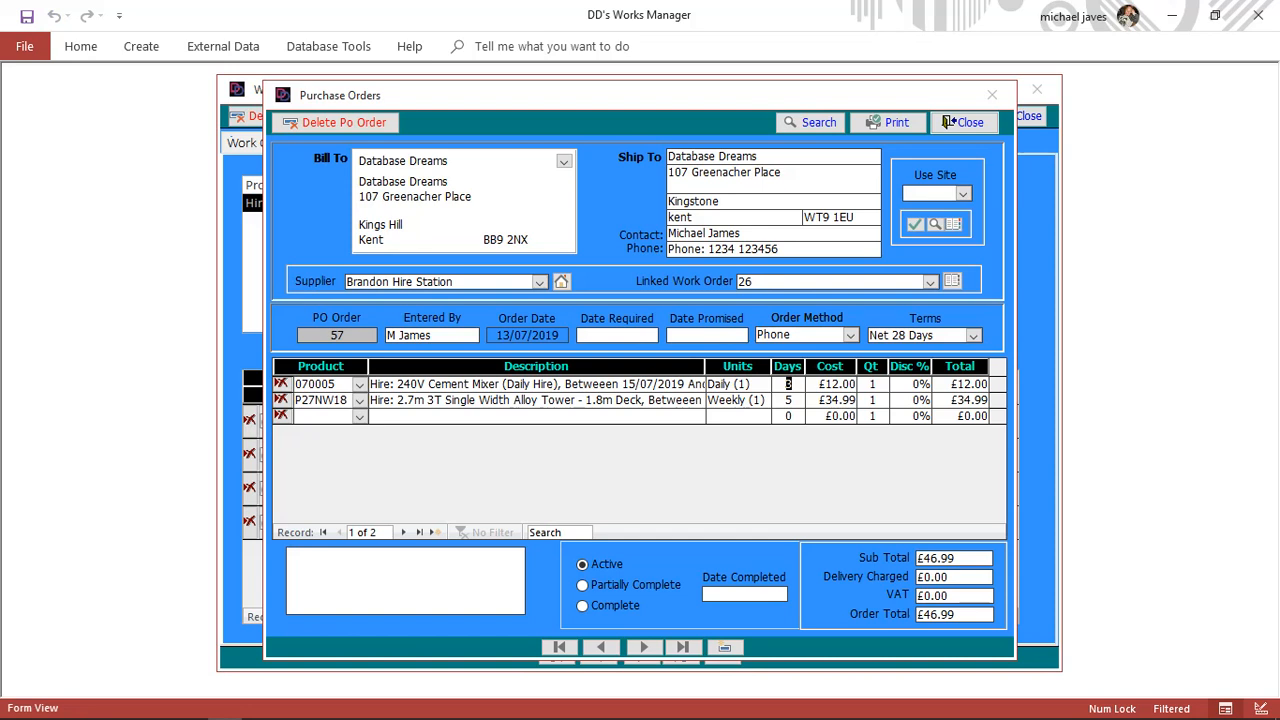
# Examine the hire dates in the descriptions of the cement mixer and alloy tower purchase order lines.
pyautogui.click(636, 384)
pyautogui.click(668, 400)
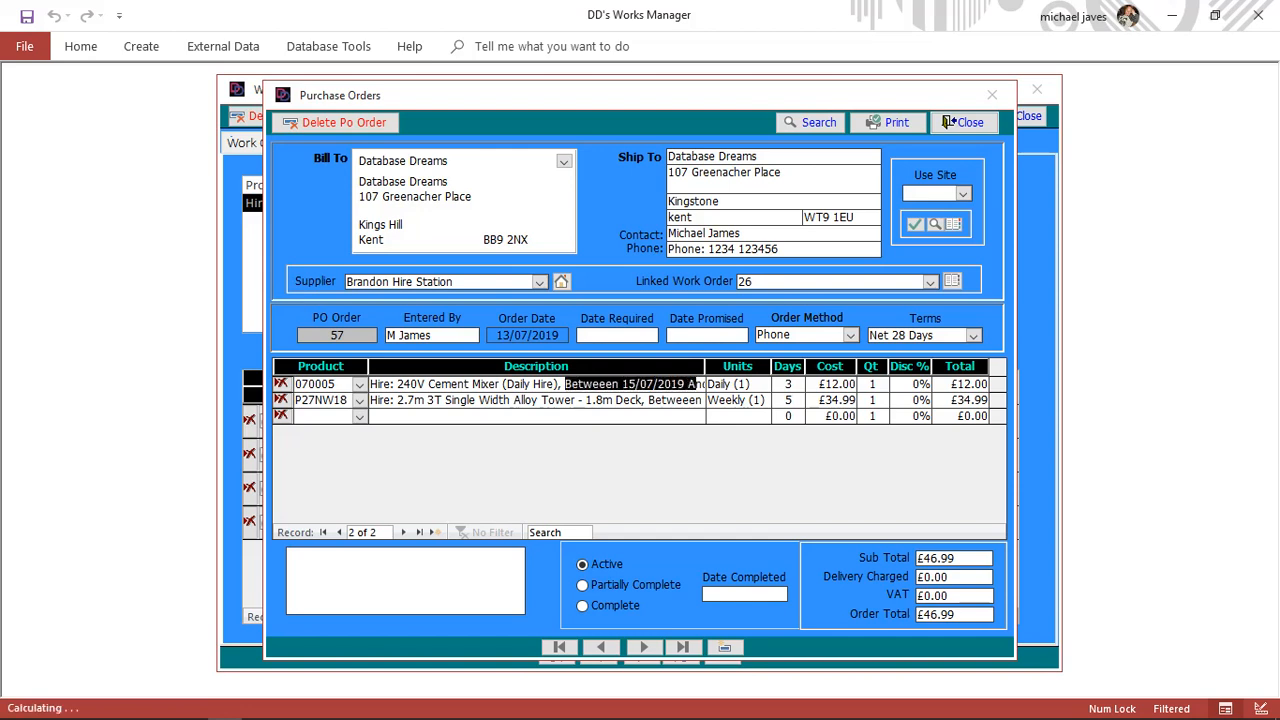
pyautogui.click(696, 400)
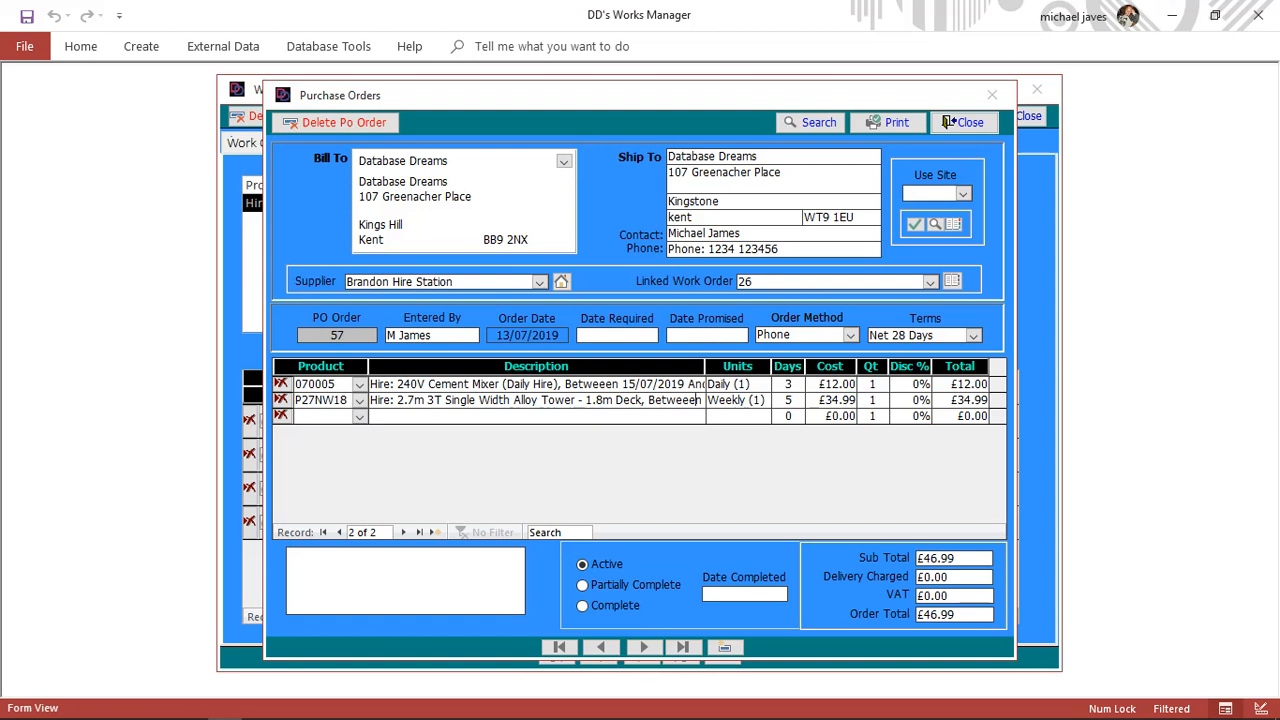
pyautogui.moveTo(565, 384); pyautogui.dragTo(712, 385)
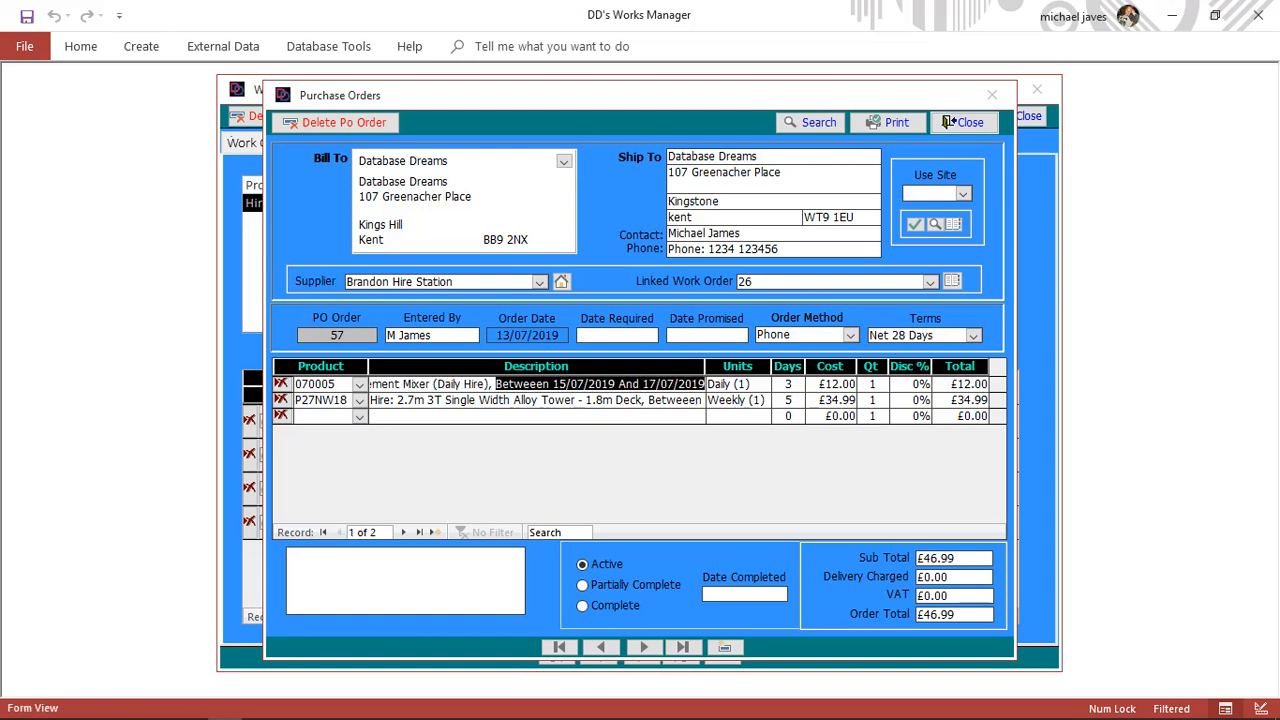
pyautogui.click(697, 400)
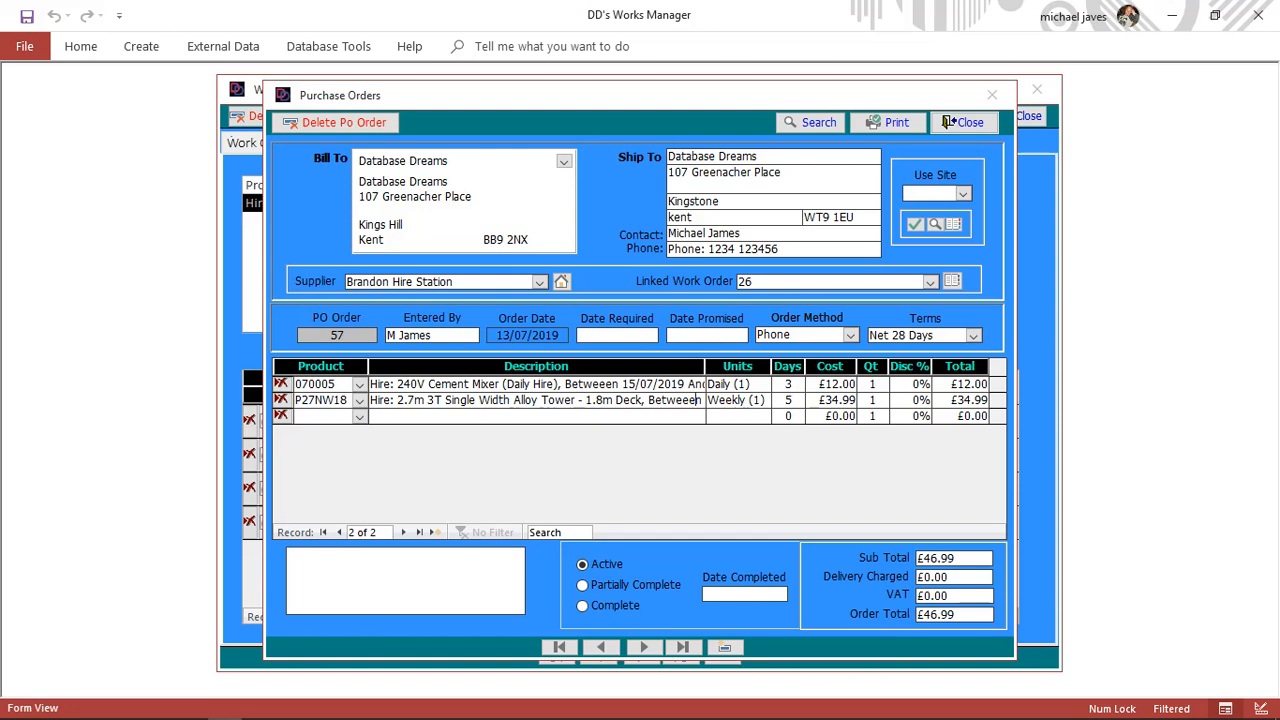
# Try 6 hire days on the alloy tower purchase order line and restore the value to 5.
pyautogui.press('Tab')
pyautogui.write('6')
pyautogui.click(792, 416)
pyautogui.click(786, 400)
pyautogui.write('5')
pyautogui.press('Up')
# Close the purchase and work orders and examine the available unit types in a stock product's Unit Type Editor.
pyautogui.click(962, 122)
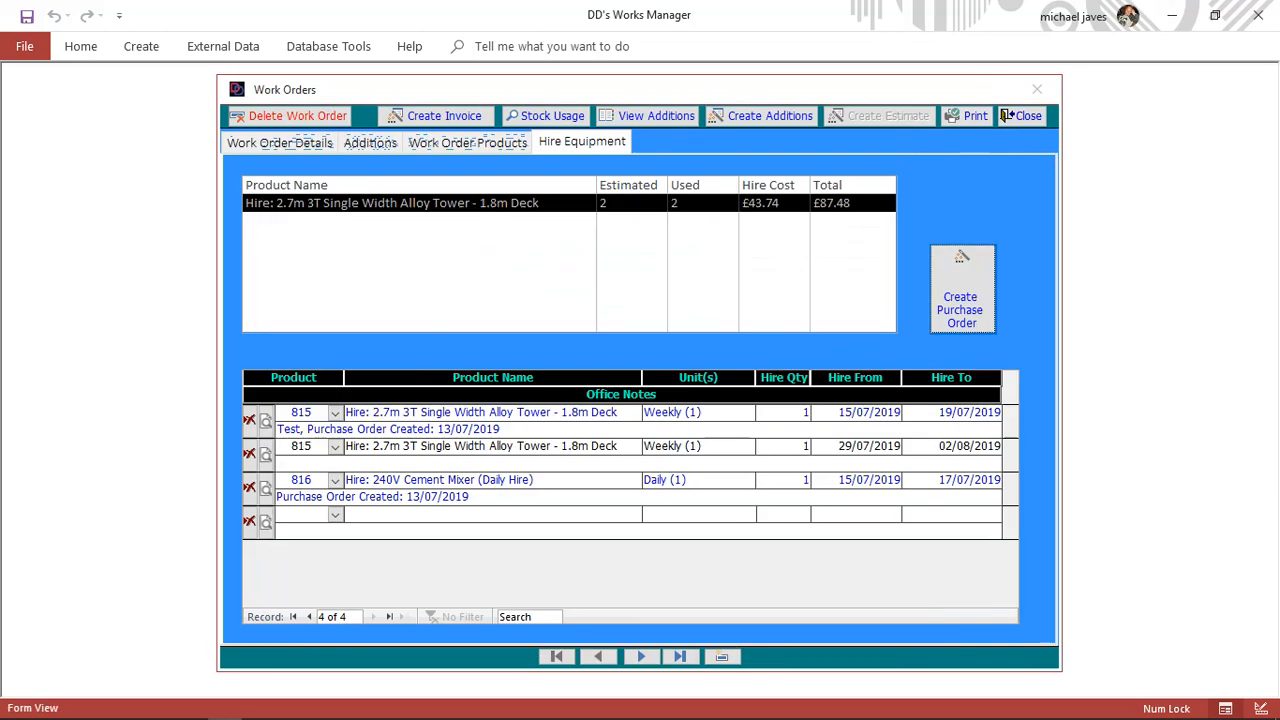
pyautogui.click(1008, 116)
pyautogui.click(403, 322)
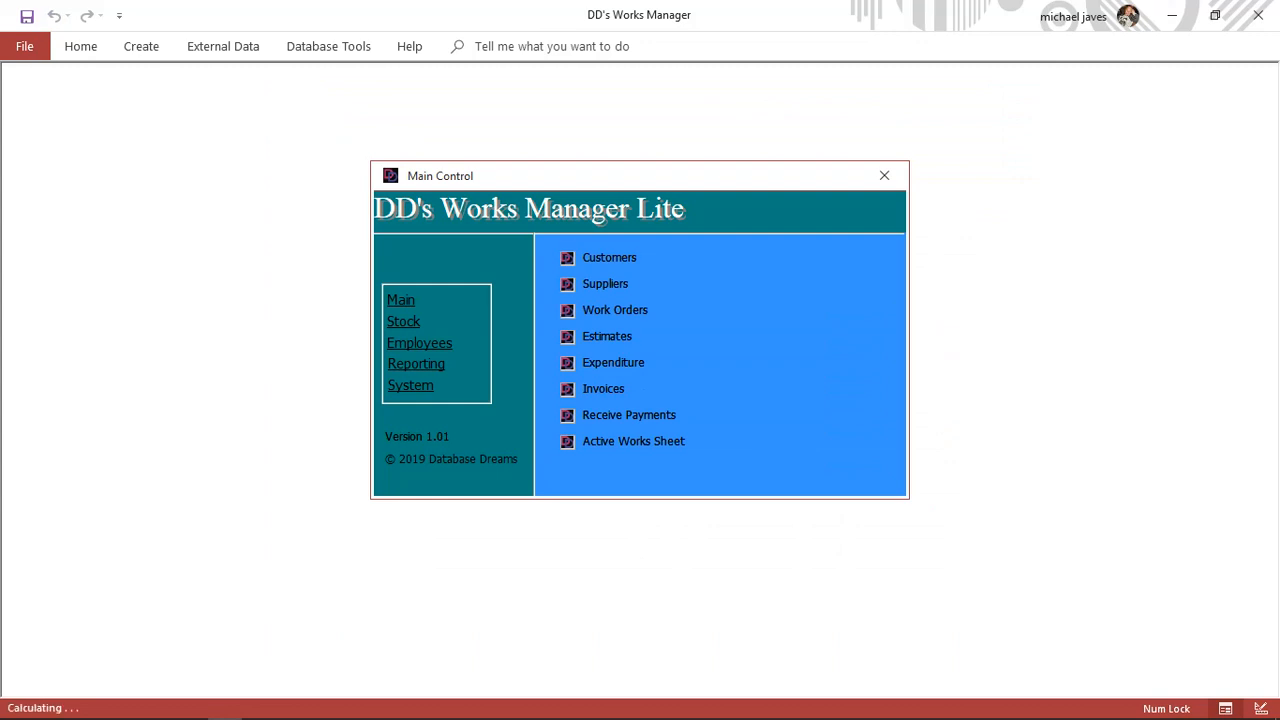
pyautogui.click(567, 258)
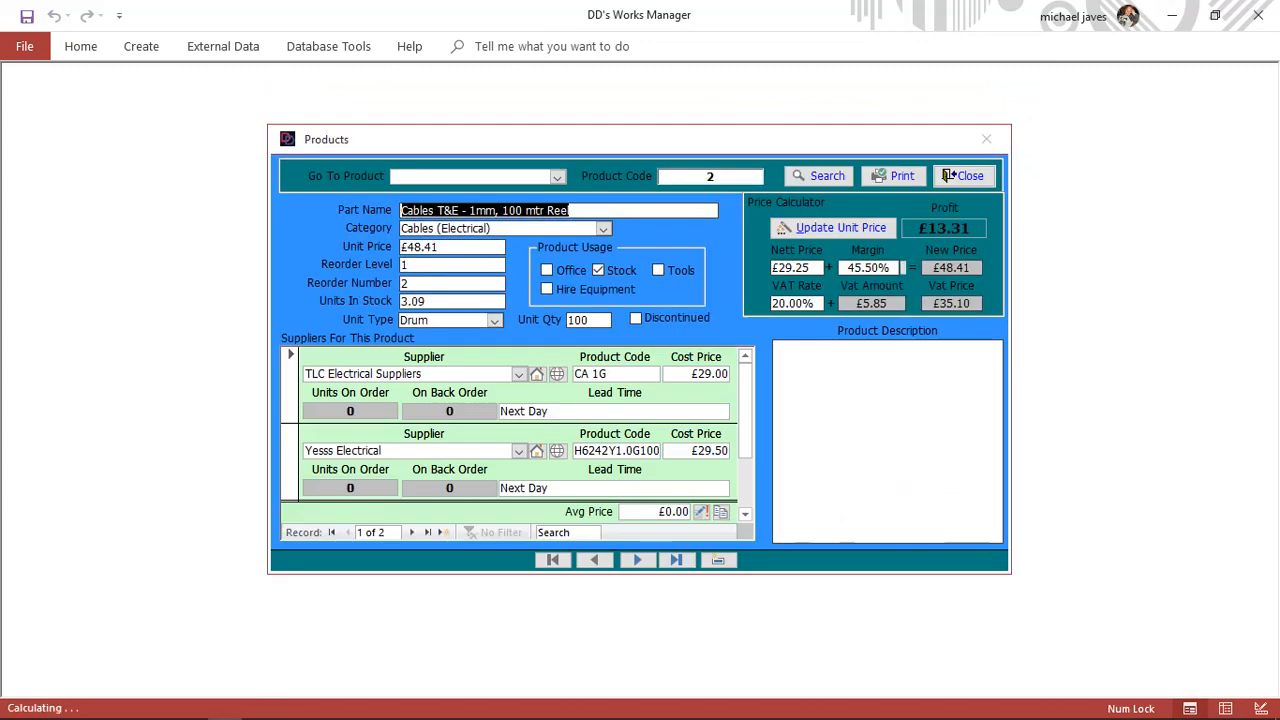
pyautogui.click(494, 320)
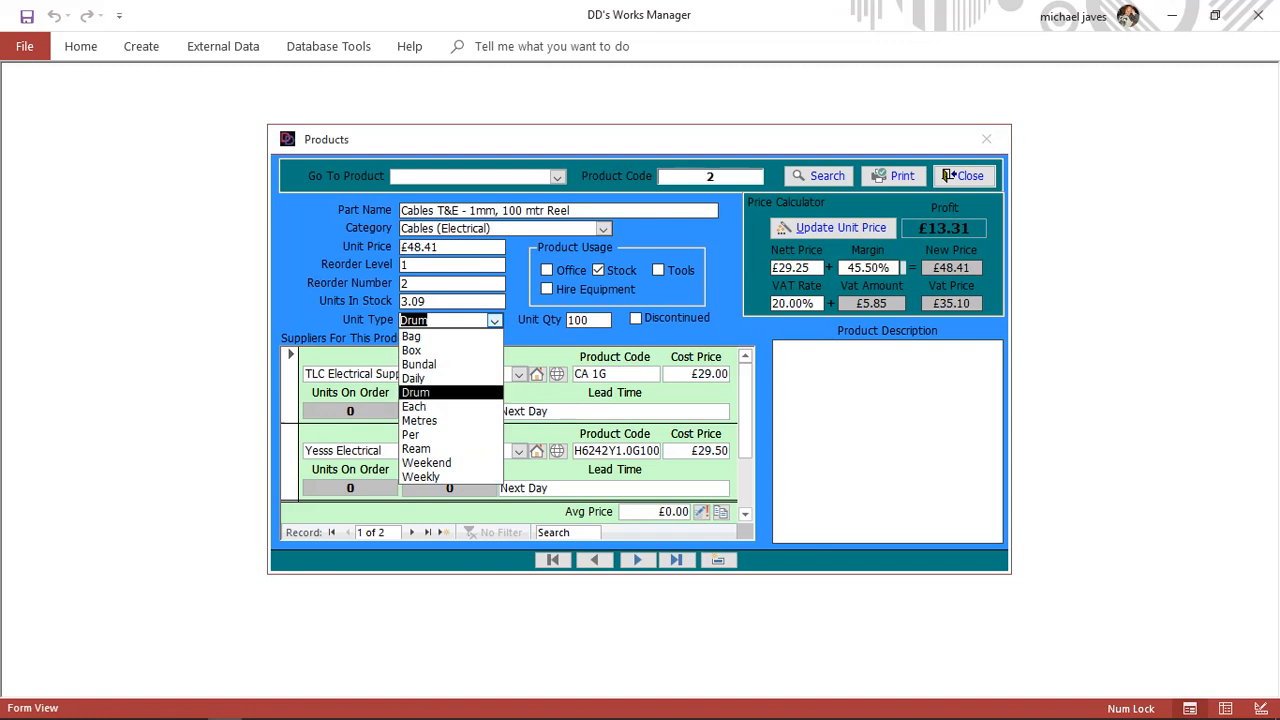
pyautogui.doubleClick(430, 320)
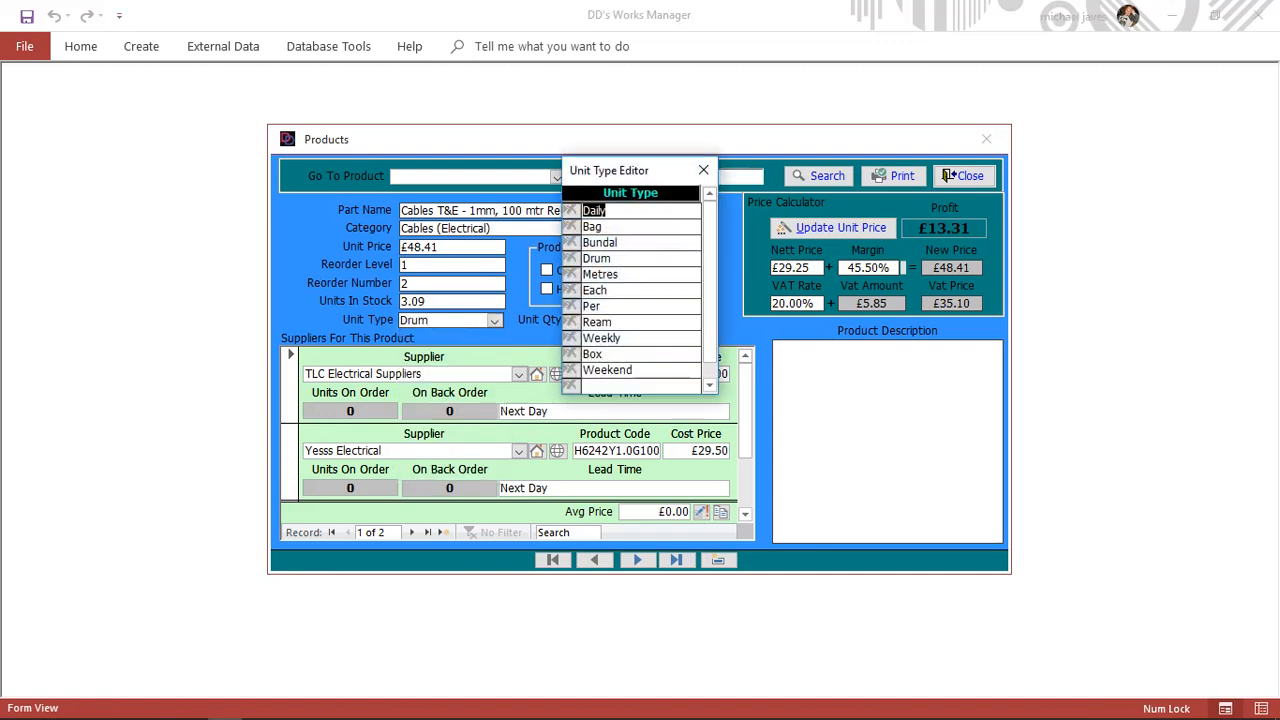
pyautogui.click(610, 226)
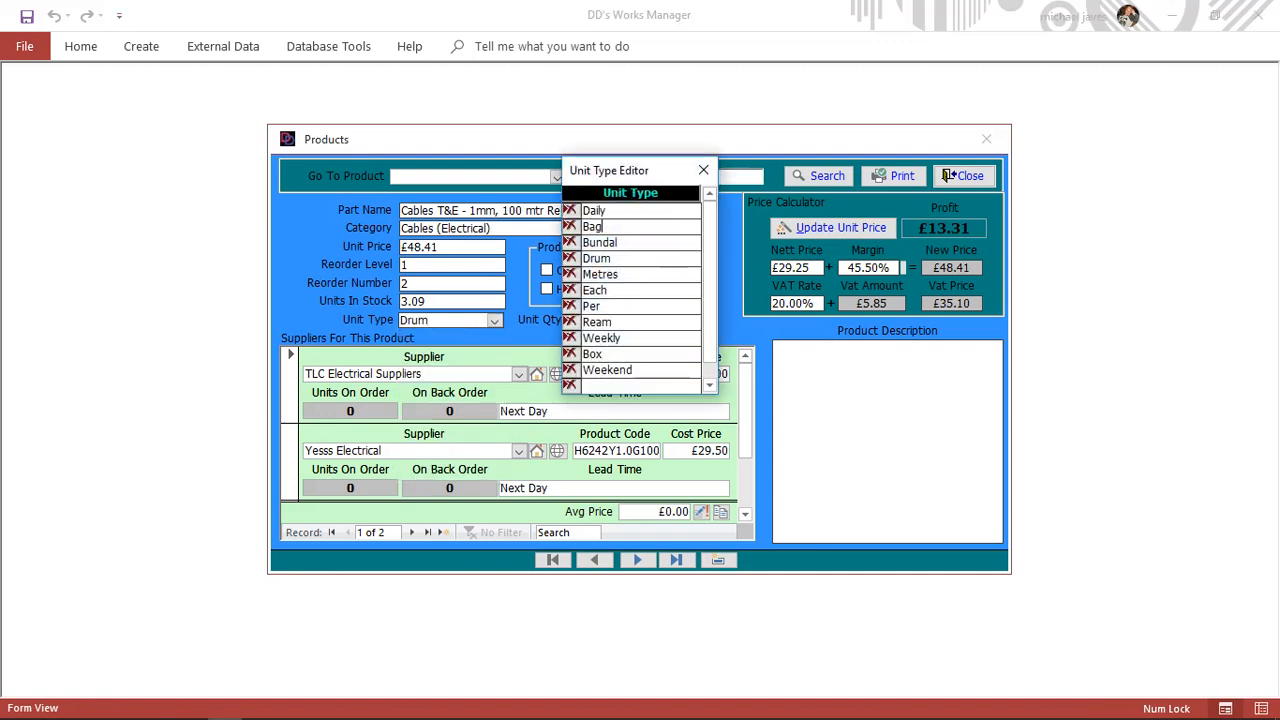
pyautogui.click(610, 211)
pyautogui.click(610, 226)
pyautogui.click(703, 170)
pyautogui.click(950, 176)
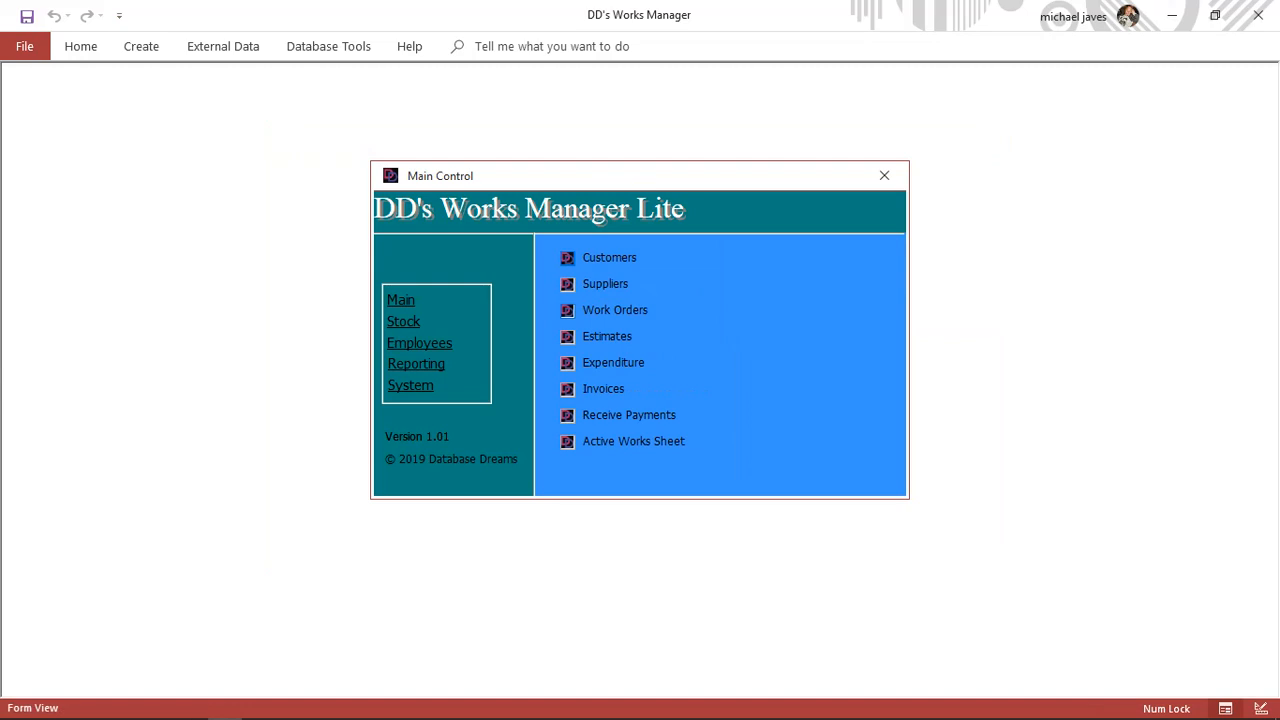
# Reopen the purchase order linked to the cement mixer hire on work order 26 and set its date required to 15/07/2019.
pyautogui.click(614, 310)
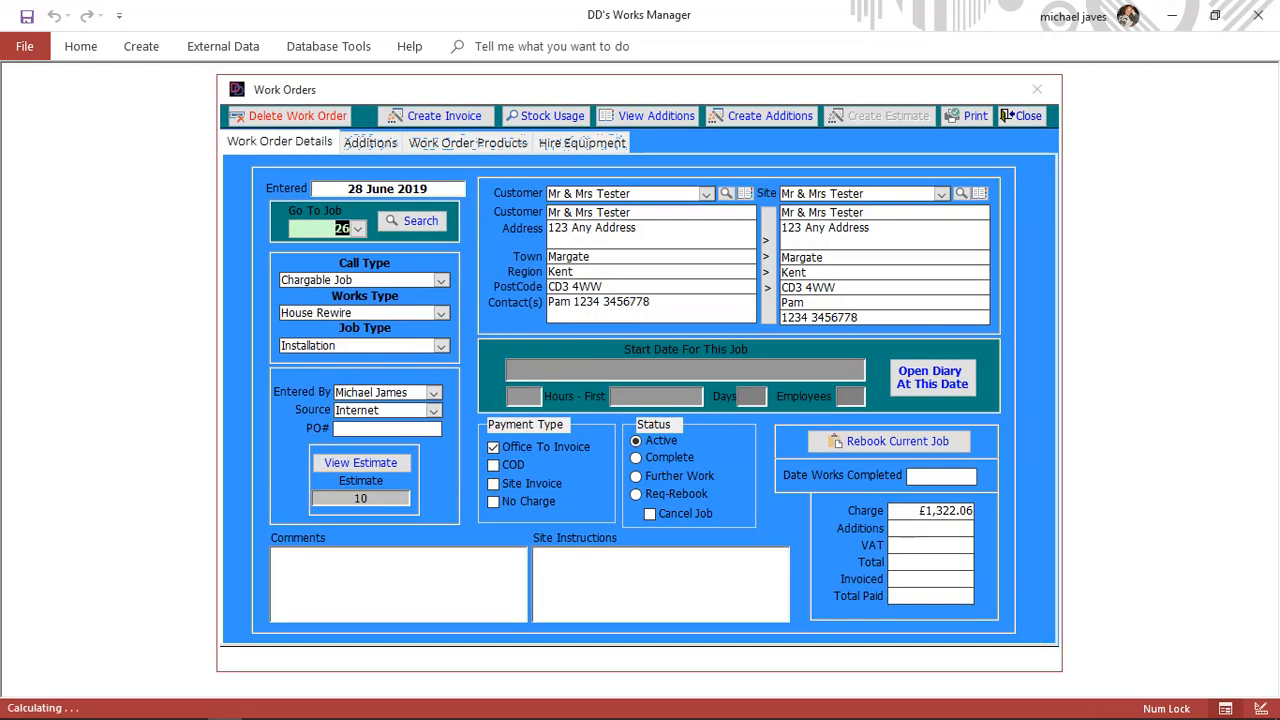
pyautogui.click(582, 141)
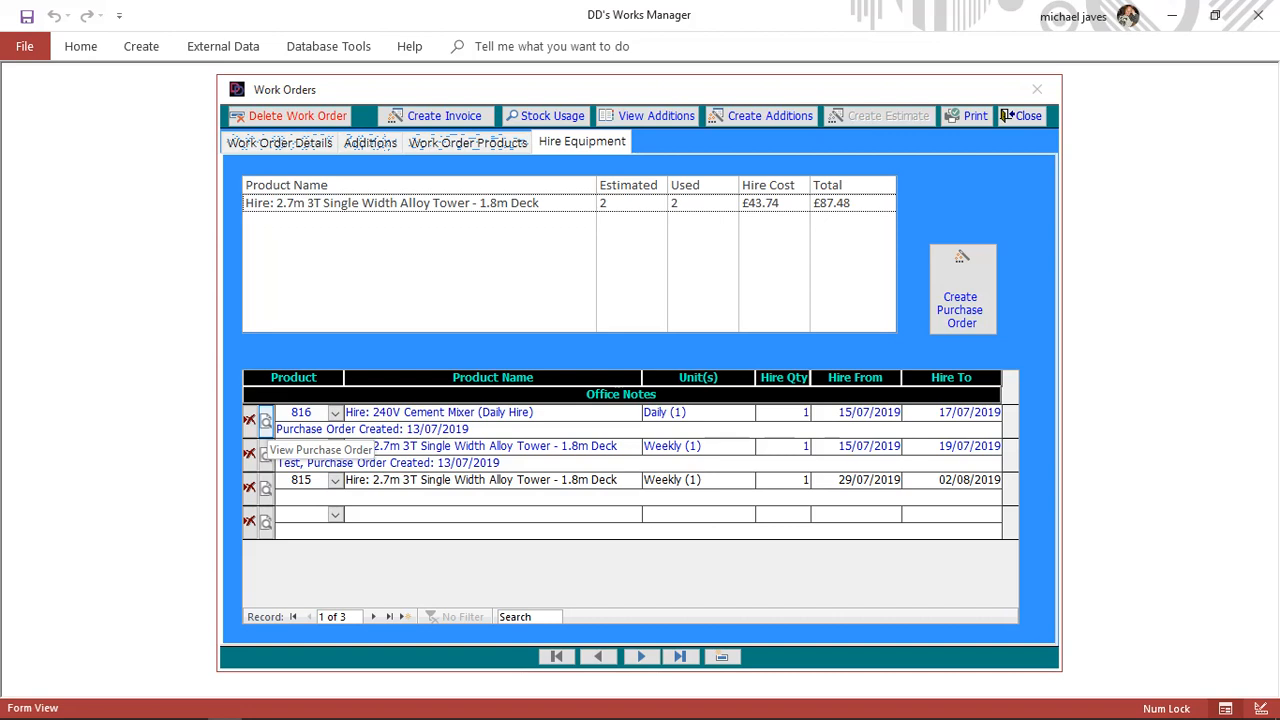
pyautogui.click(266, 422)
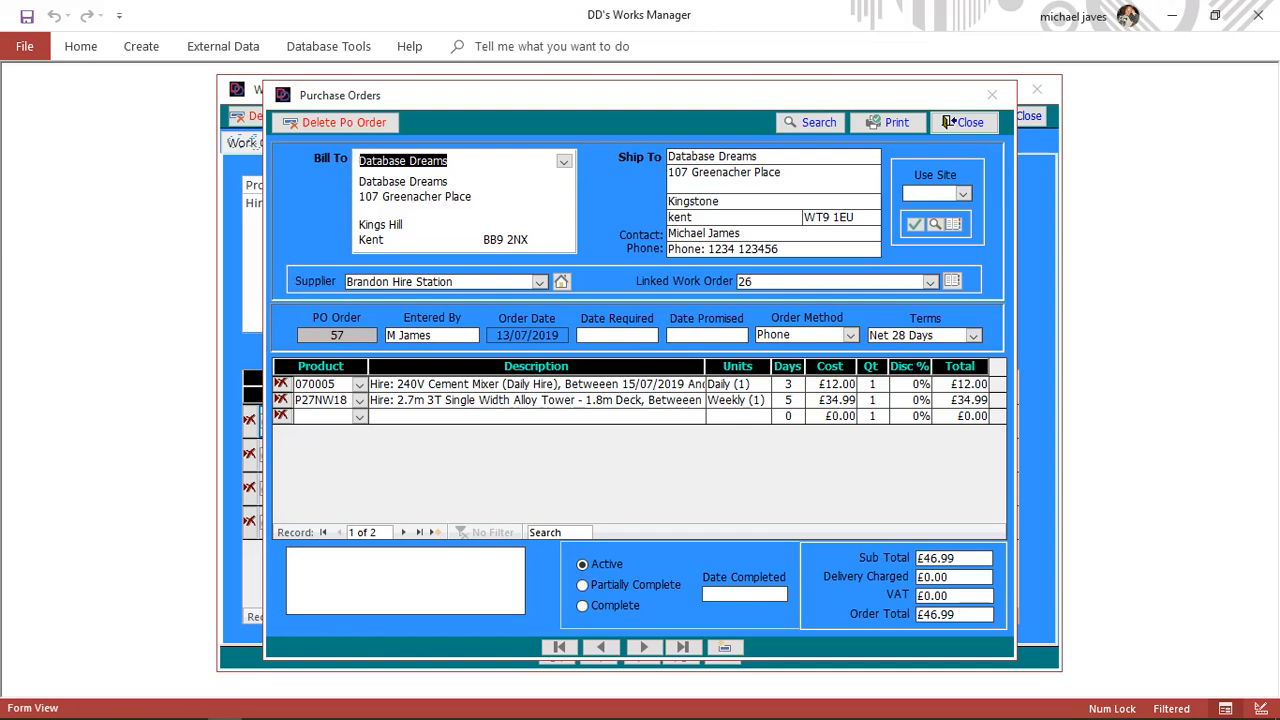
pyautogui.click(618, 335)
pyautogui.click(668, 335)
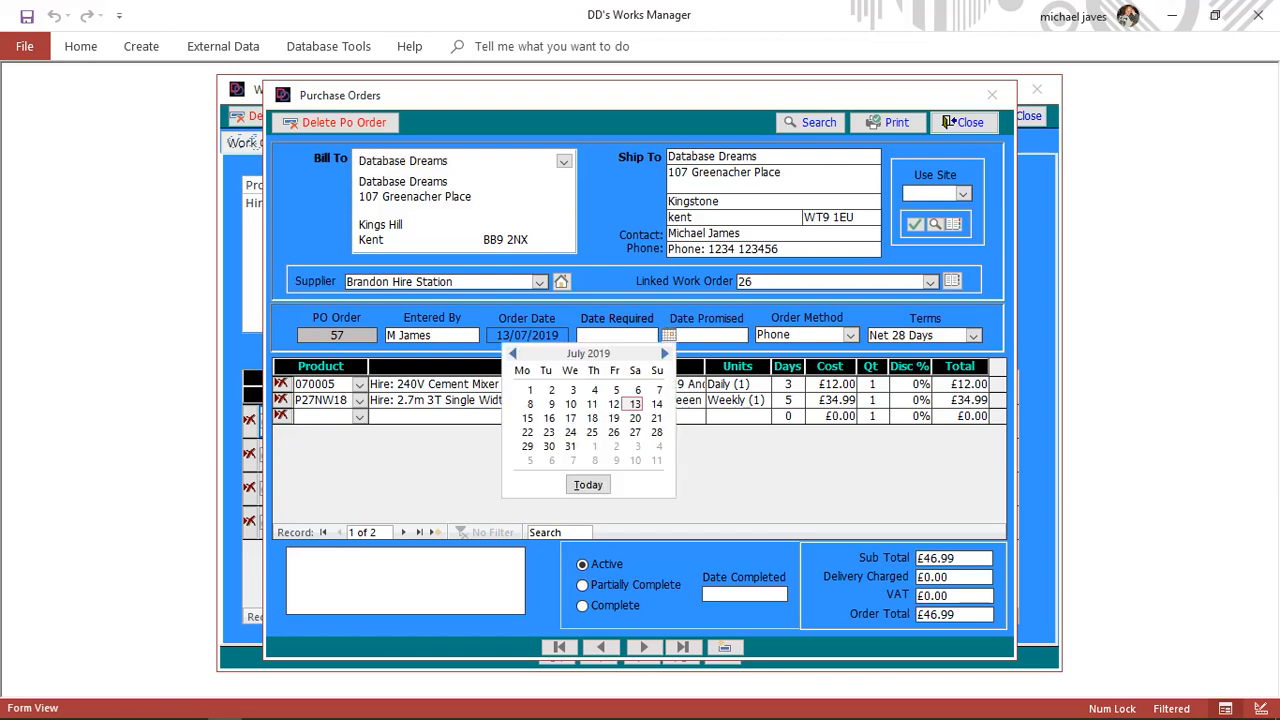
pyautogui.click(527, 418)
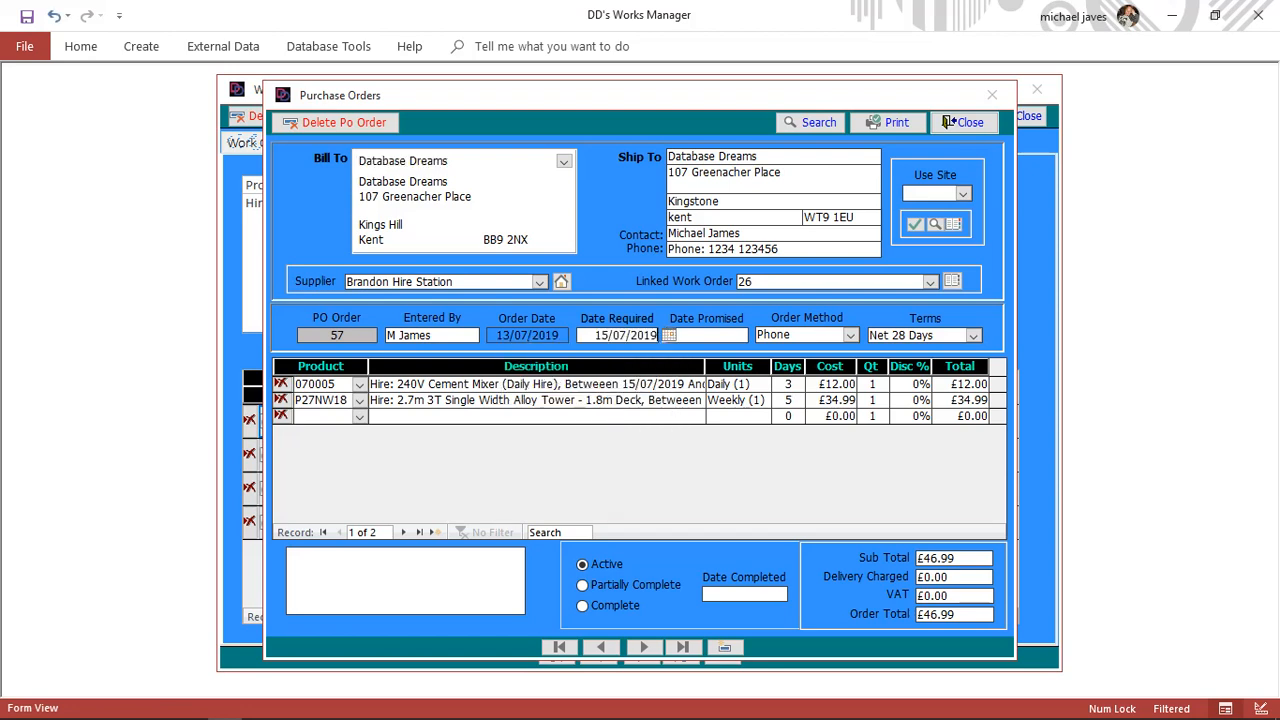
# Review the hire date ranges at the end of both purchase order line descriptions.
pyautogui.press('Tab')
pyautogui.press('Tab')
pyautogui.press('Tab')
pyautogui.press('Tab')
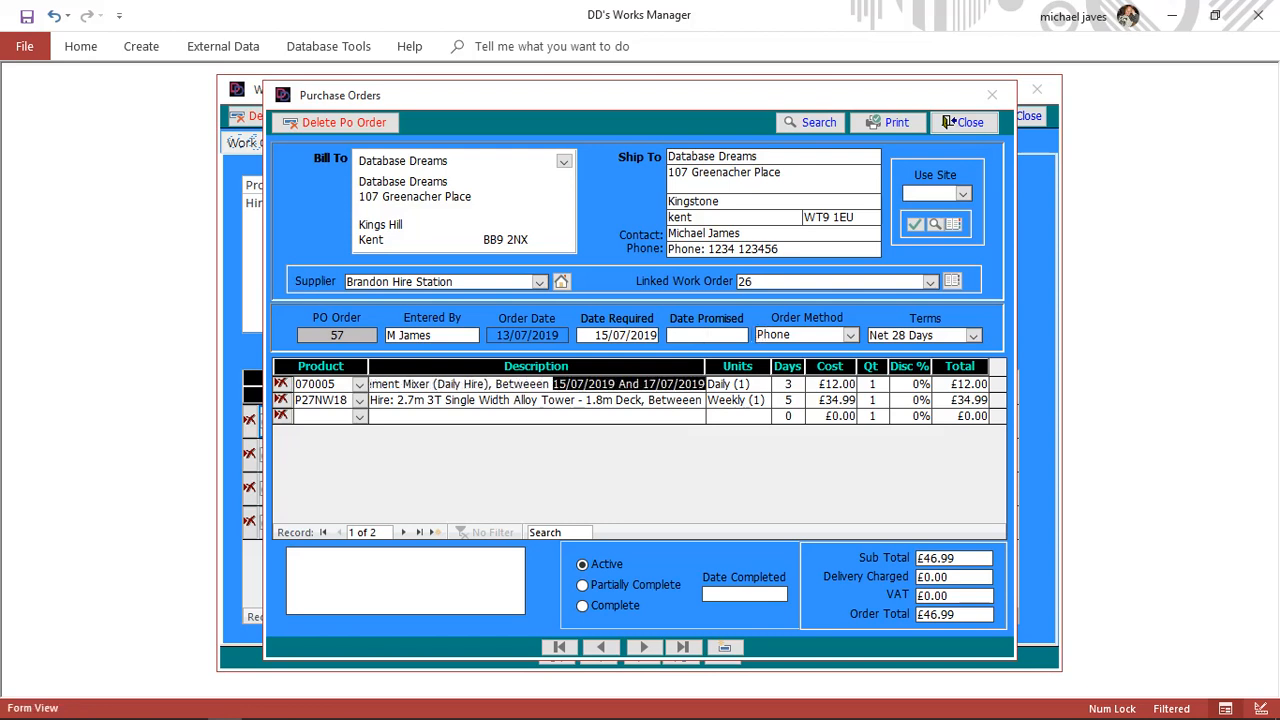
pyautogui.press('End')
pyautogui.press('Down')
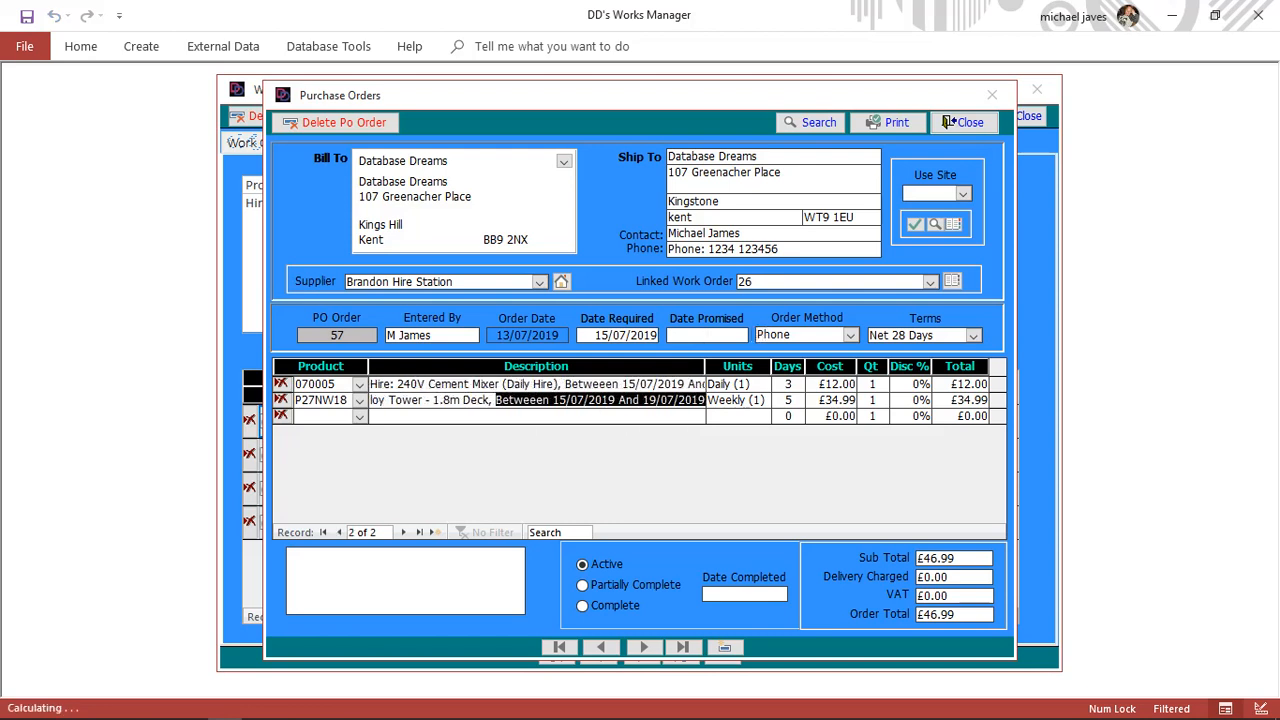
pyautogui.press('End')
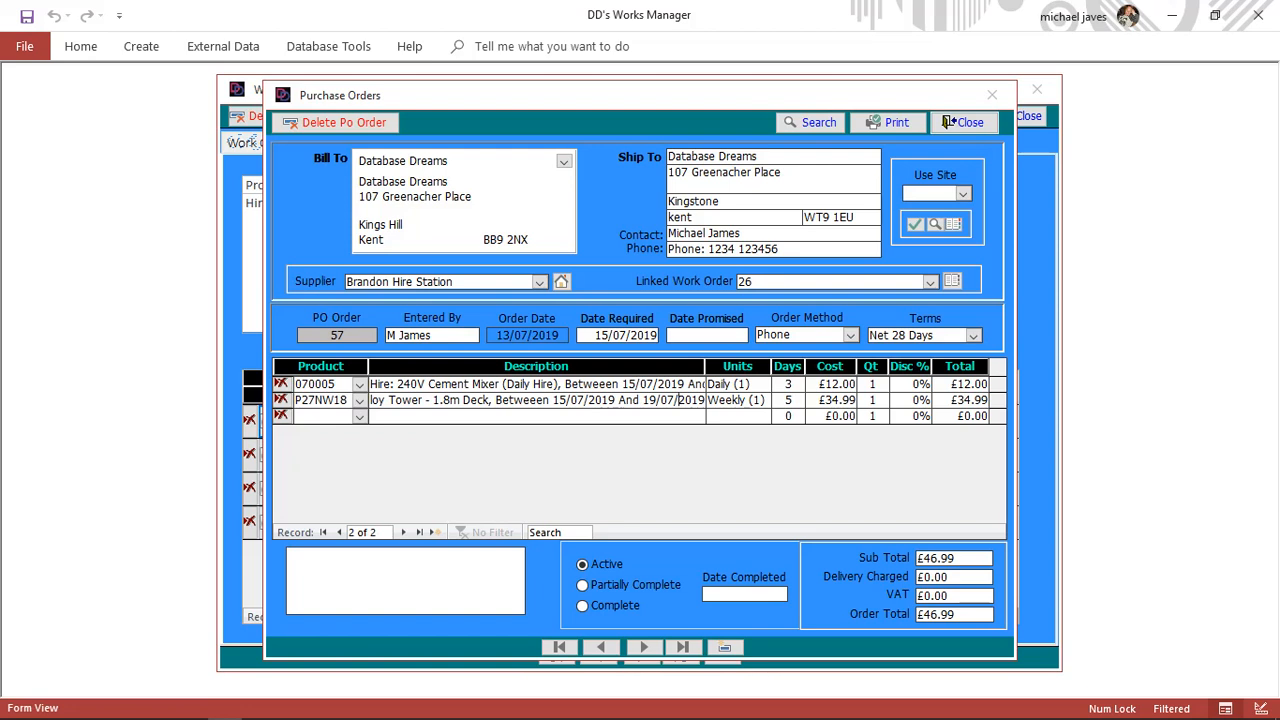
pyautogui.hotkey('ctrl', 'shift', 'Tab')
# Try 4 hire days and a quantity of 2 on the cement mixer line.
pyautogui.click(787, 384)
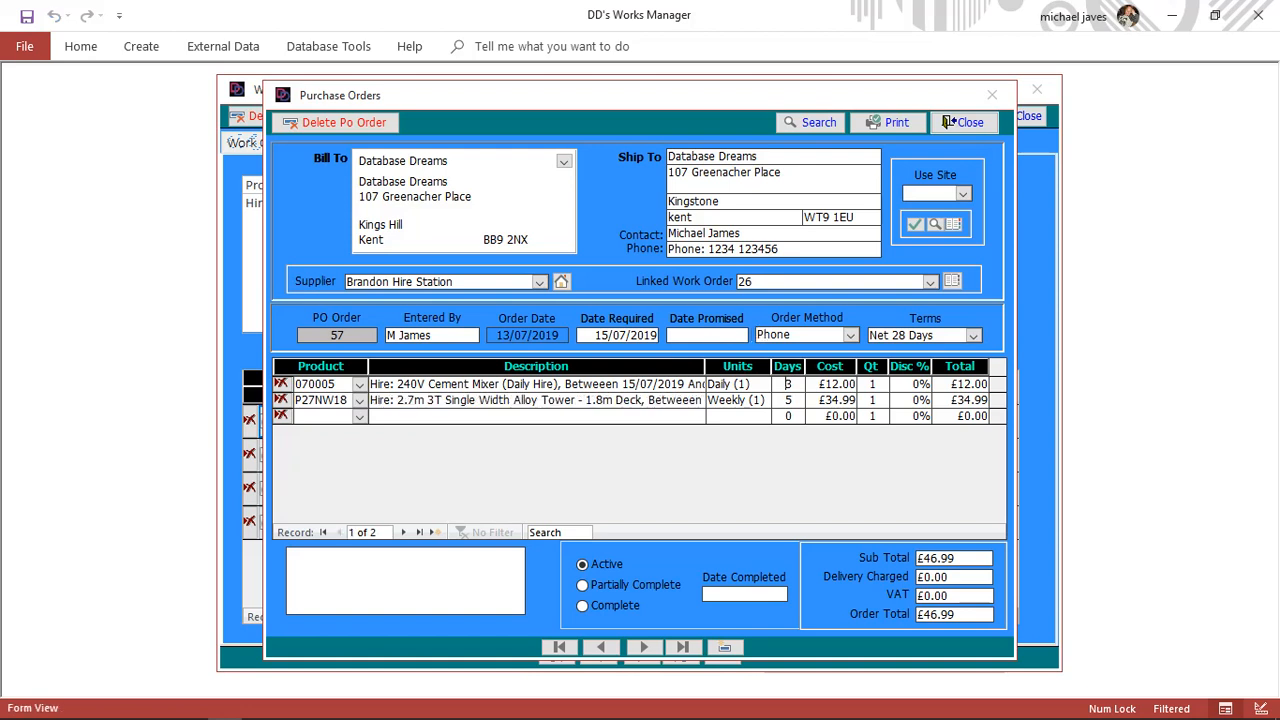
pyautogui.press('F2')
pyautogui.write('4')
pyautogui.press('Tab')
pyautogui.write('2')
pyautogui.press('Tab')
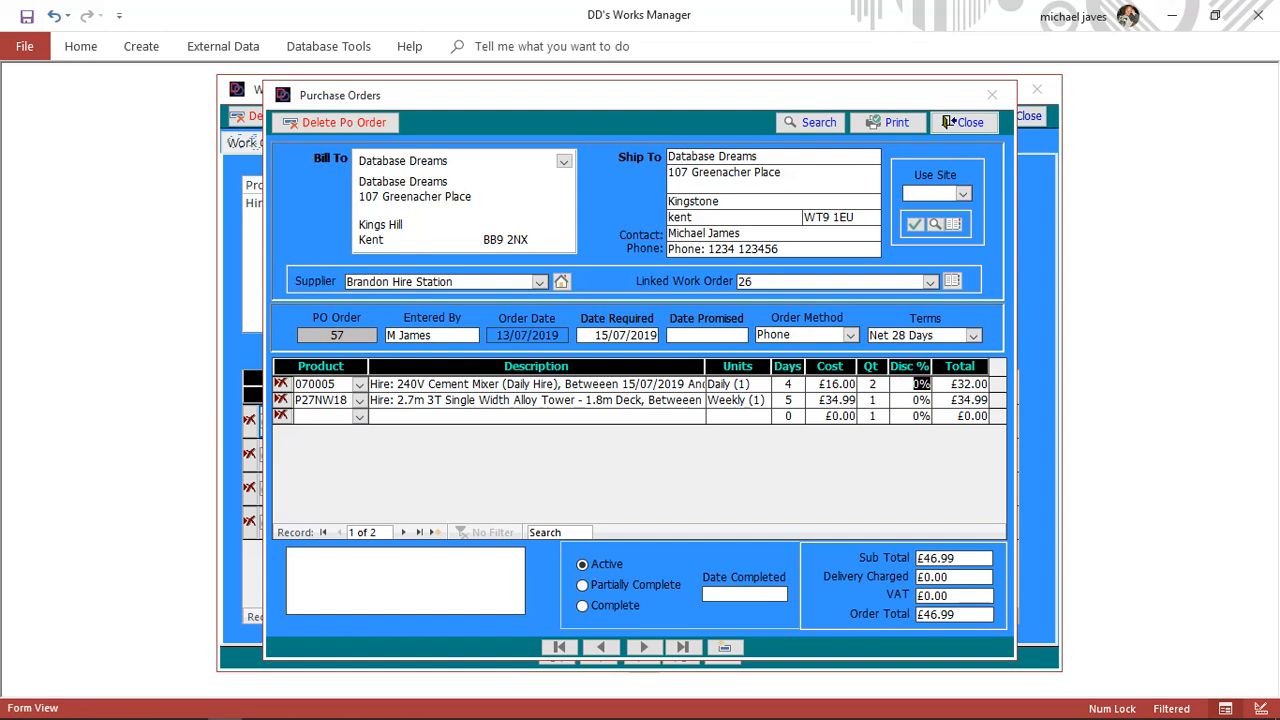
# Restore the cement mixer line to a quantity of 1 and 3 hire days.
pyautogui.hotkey('shift', 'Tab')
pyautogui.write('1')
pyautogui.hotkey('shift', 'Tab')
pyautogui.hotkey('shift', 'Tab')
pyautogui.write('3')
pyautogui.press('Tab')
pyautogui.press('Tab')
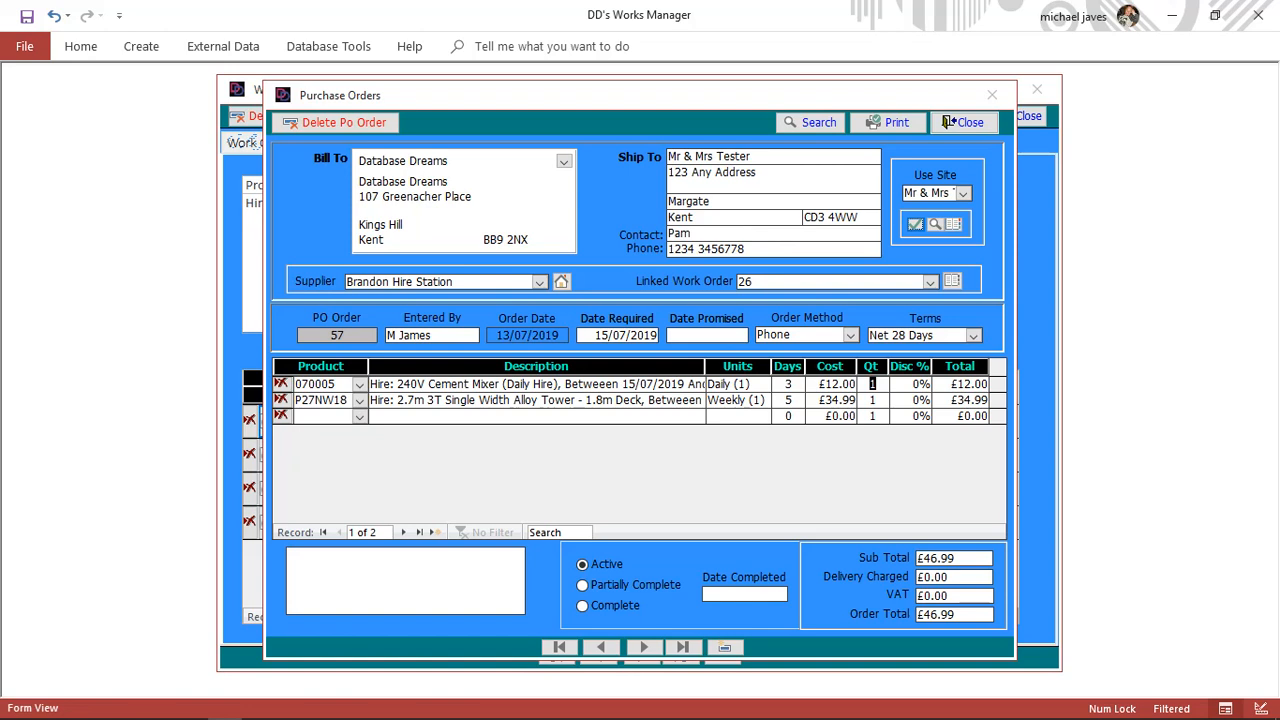
# Replace the site contact's name and phone number in the purchase order's Ship To details.
pyautogui.write('M')
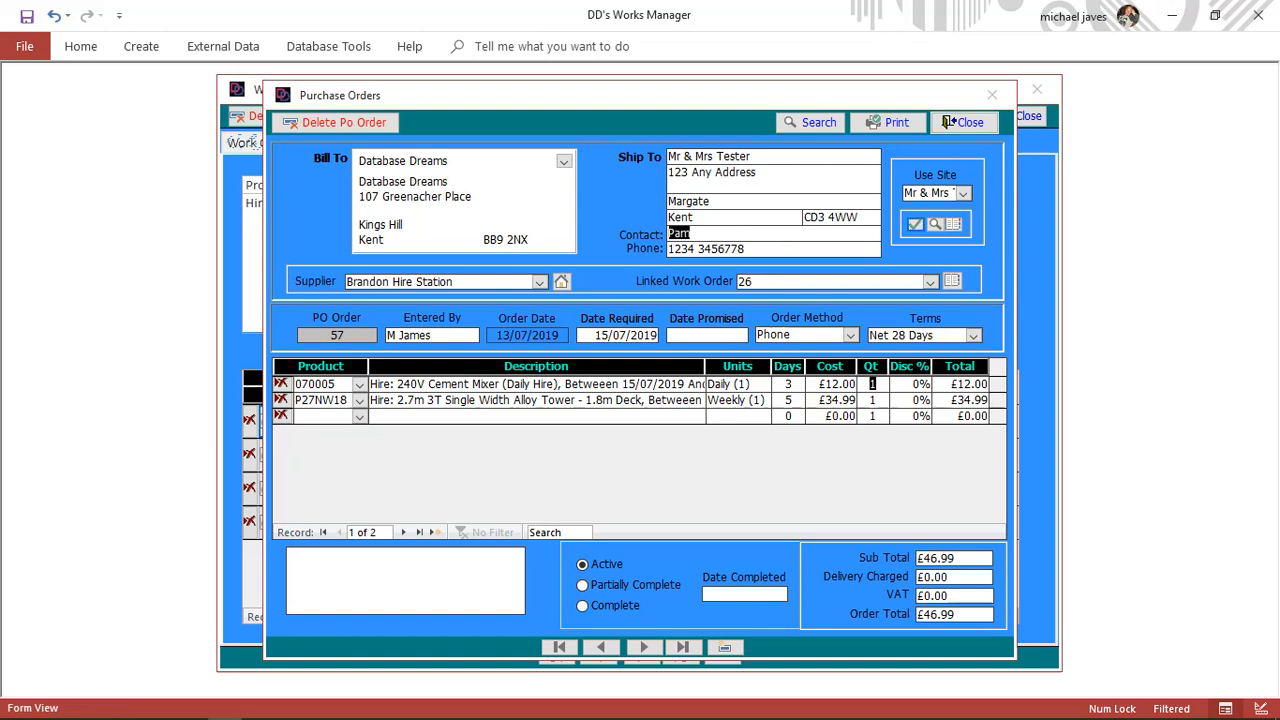
pyautogui.press('capslock')
pyautogui.press('capslock')
pyautogui.write('ick')
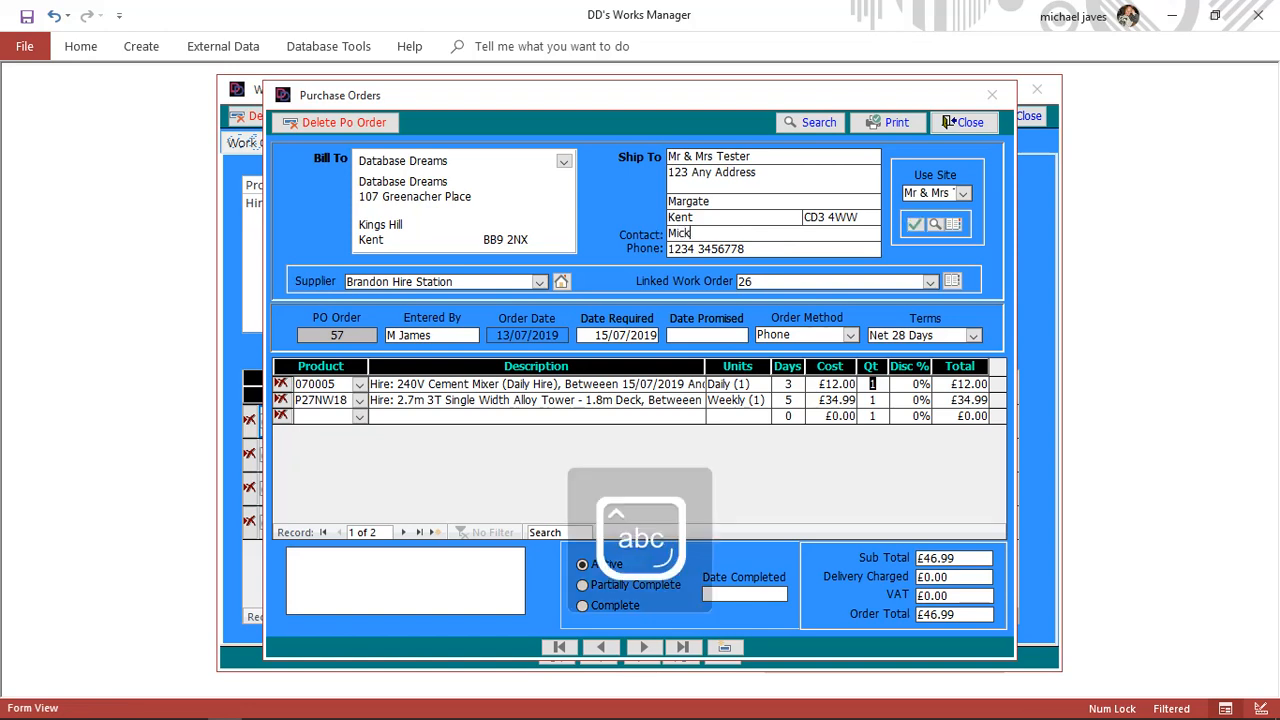
pyautogui.press('Tab')
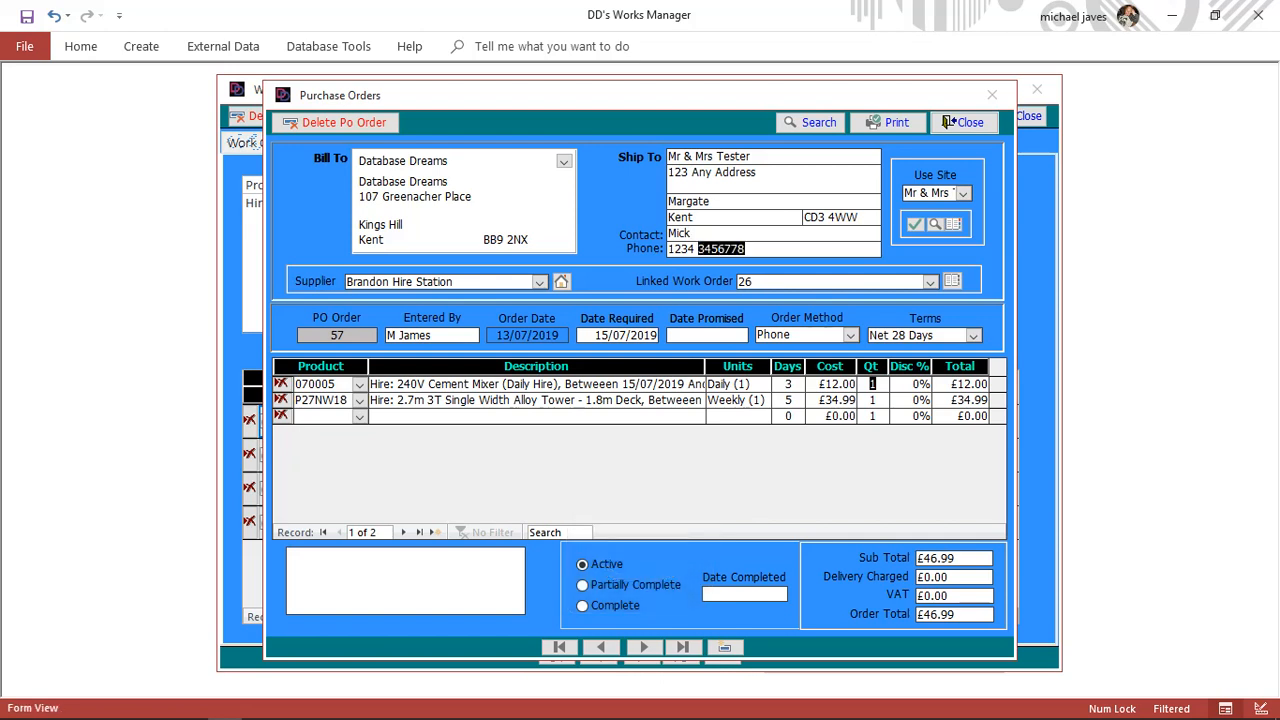
pyautogui.write('58866555')
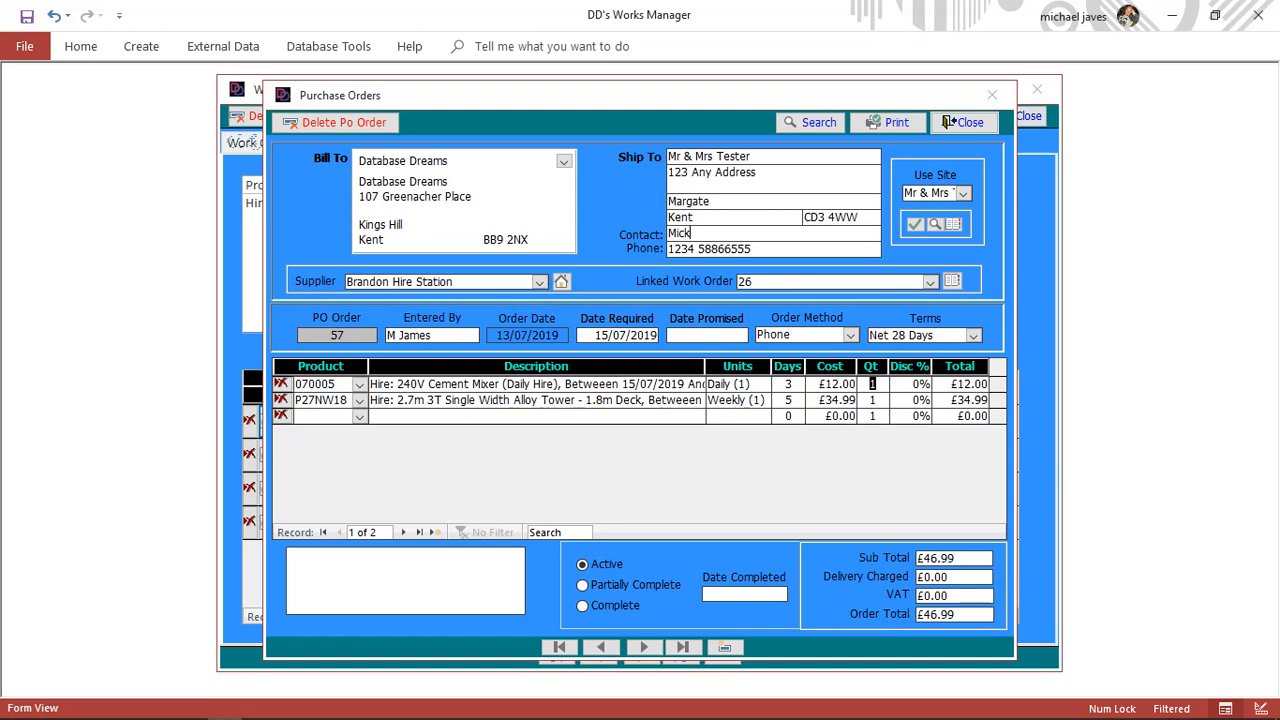
# Set the purchase order's date promised to 15/07/2019 and close the order.
pyautogui.click(706, 335)
pyautogui.click(758, 335)
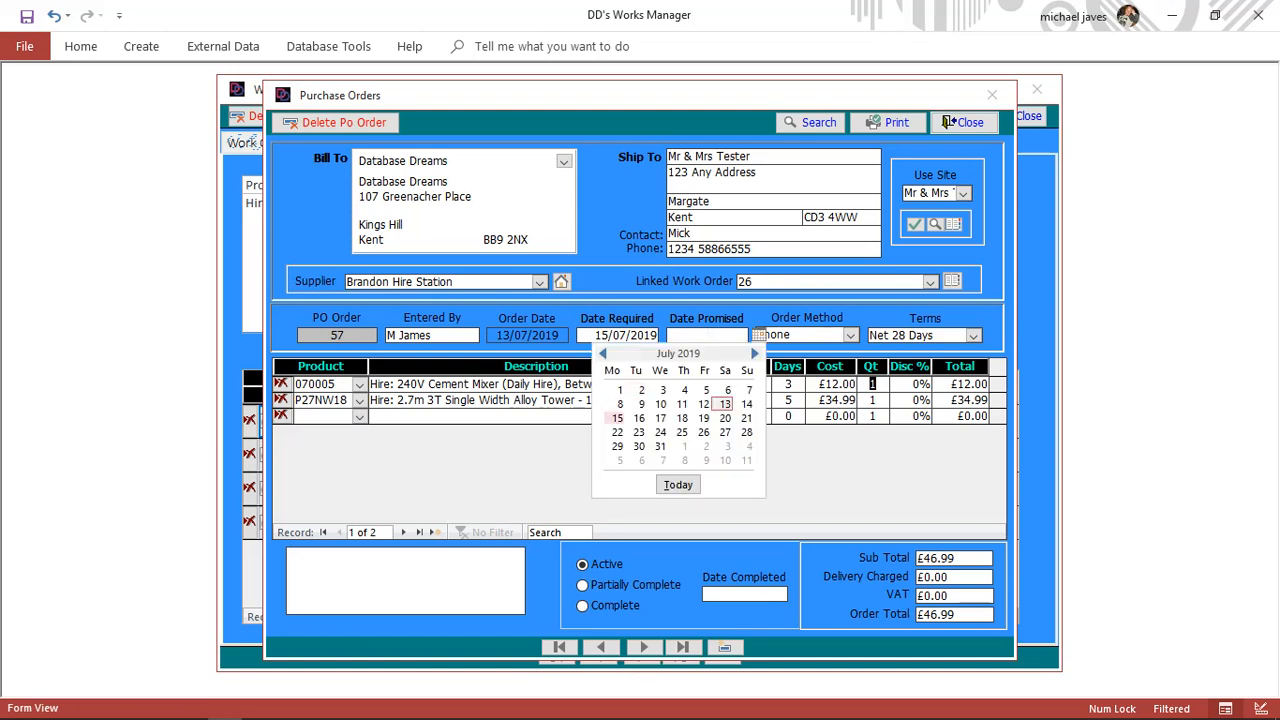
pyautogui.click(617, 418)
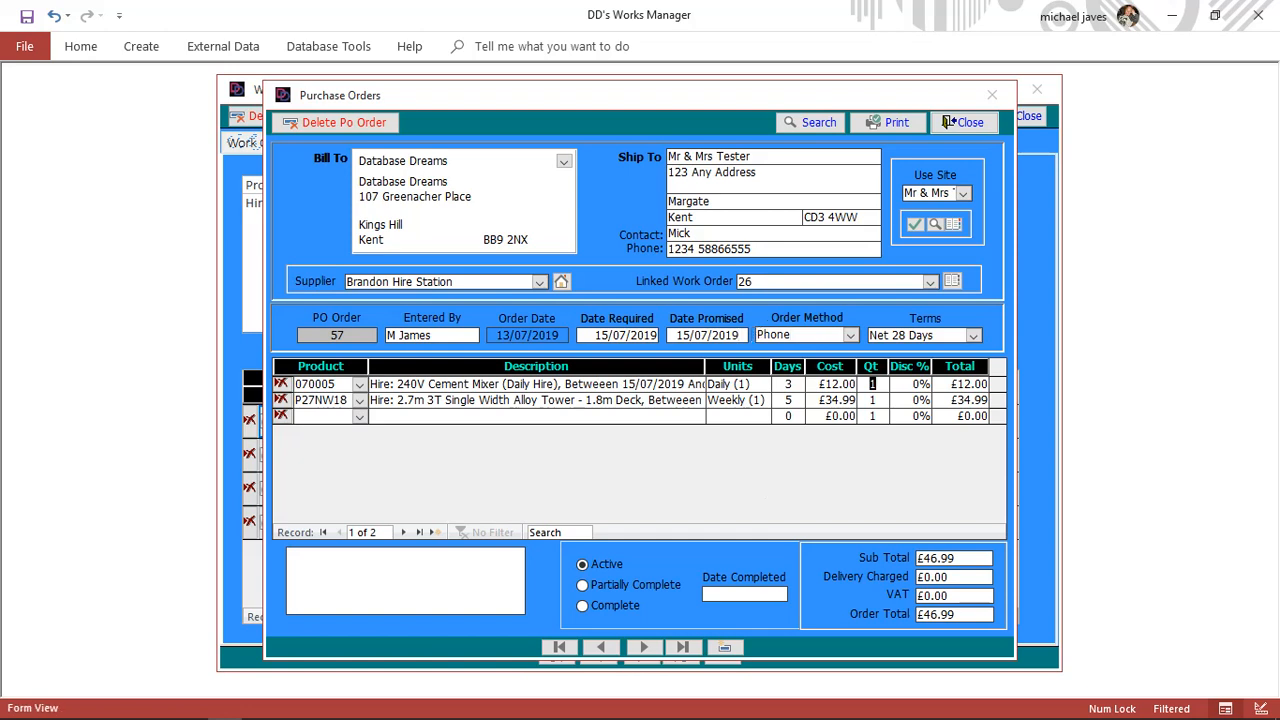
pyautogui.click(947, 122)
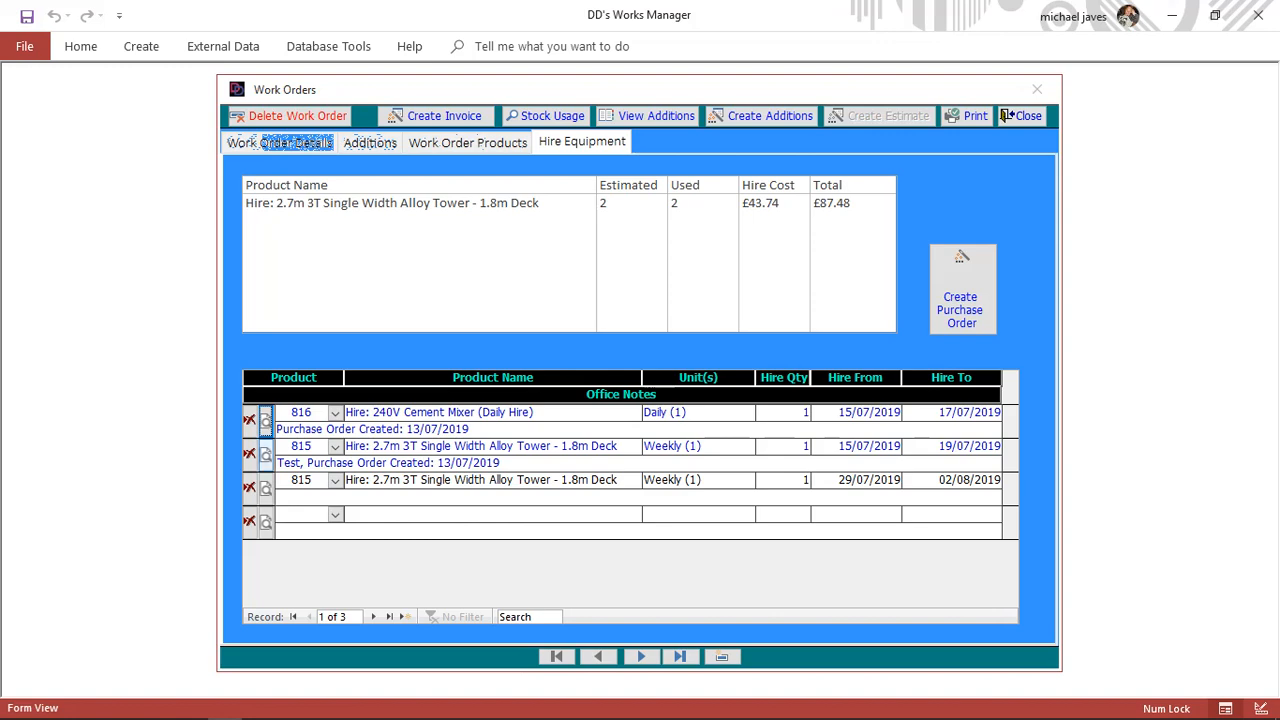
# View the purchase order linked to the first alloy tower hire and check which hires still await a purchase order.
pyautogui.click(265, 420)
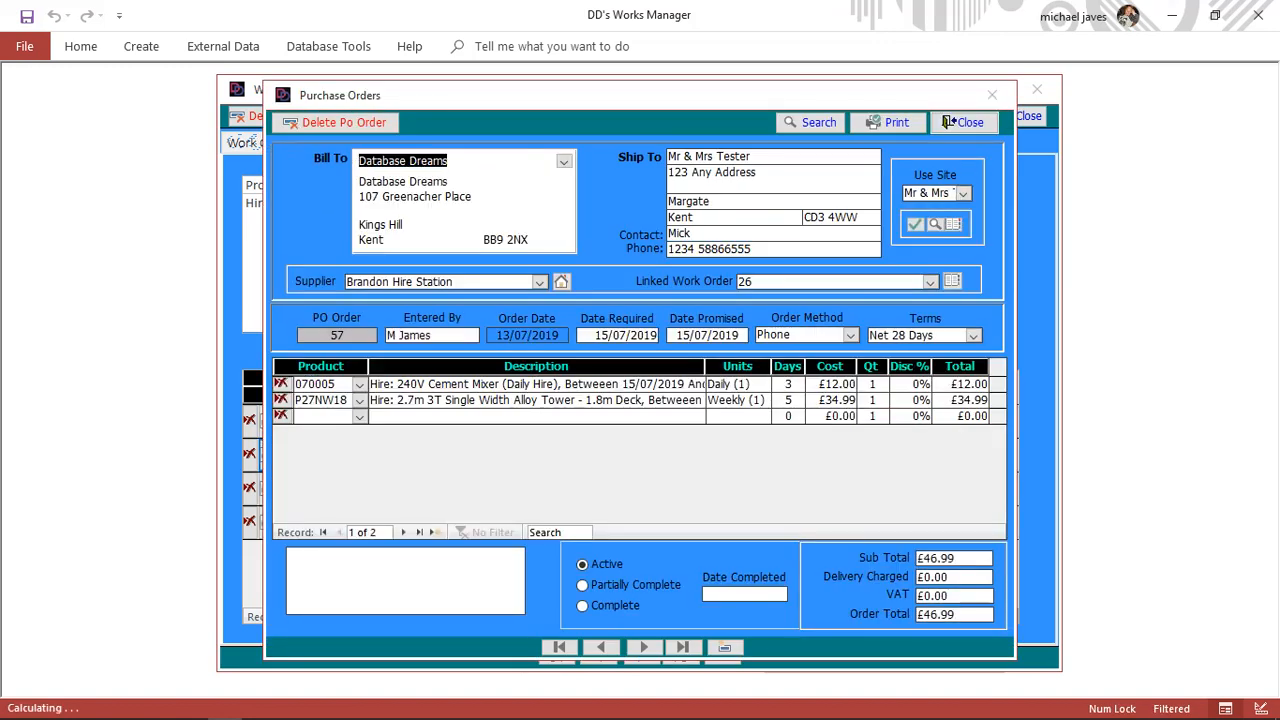
pyautogui.click(948, 122)
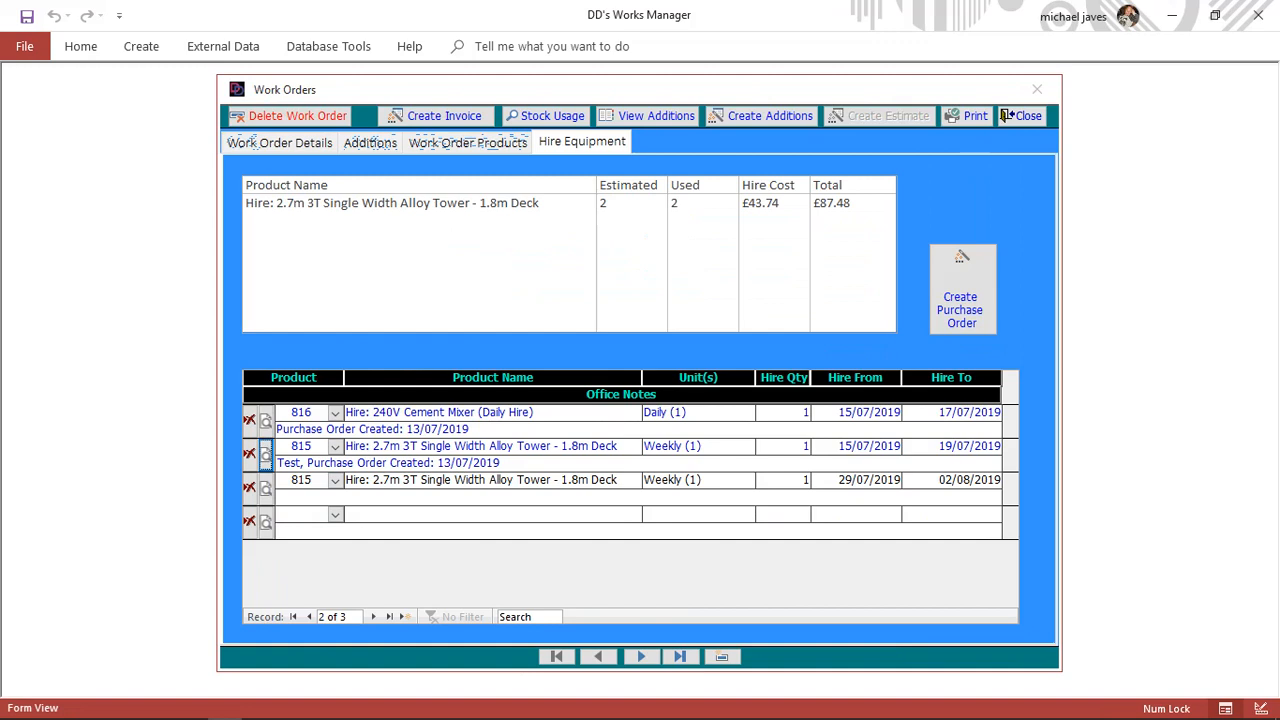
pyautogui.click(475, 480)
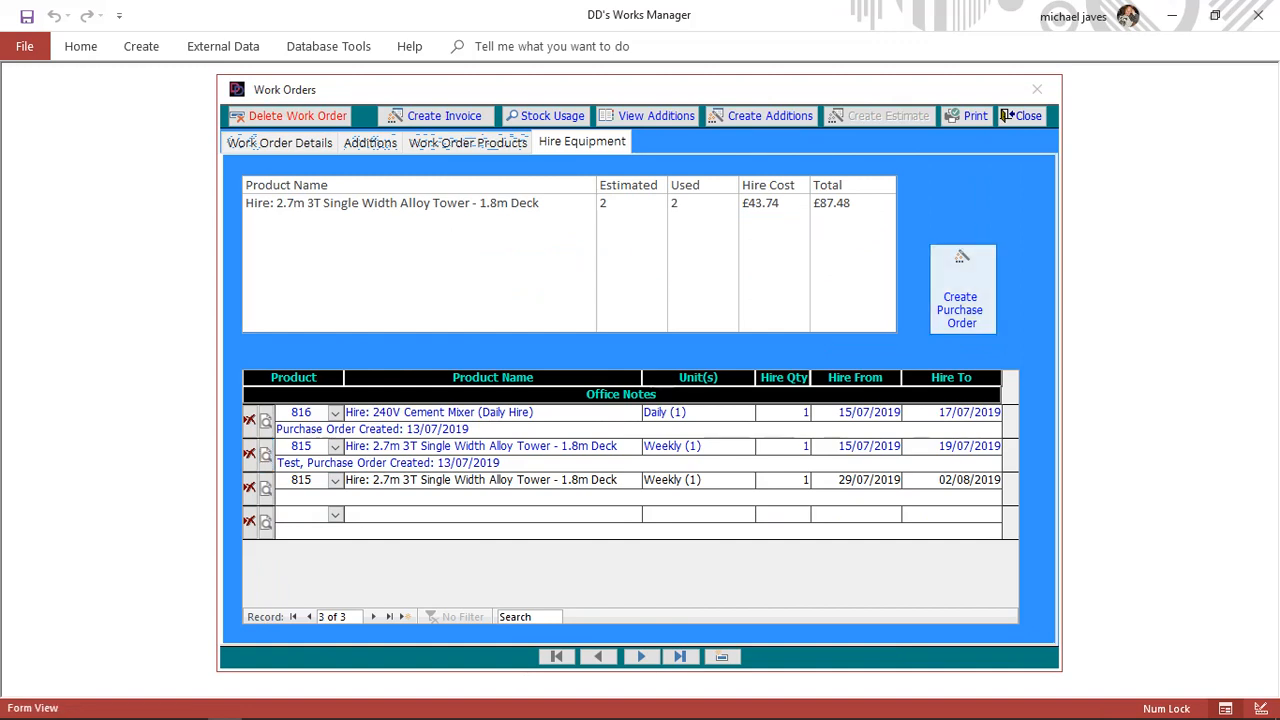
pyautogui.click(962, 257)
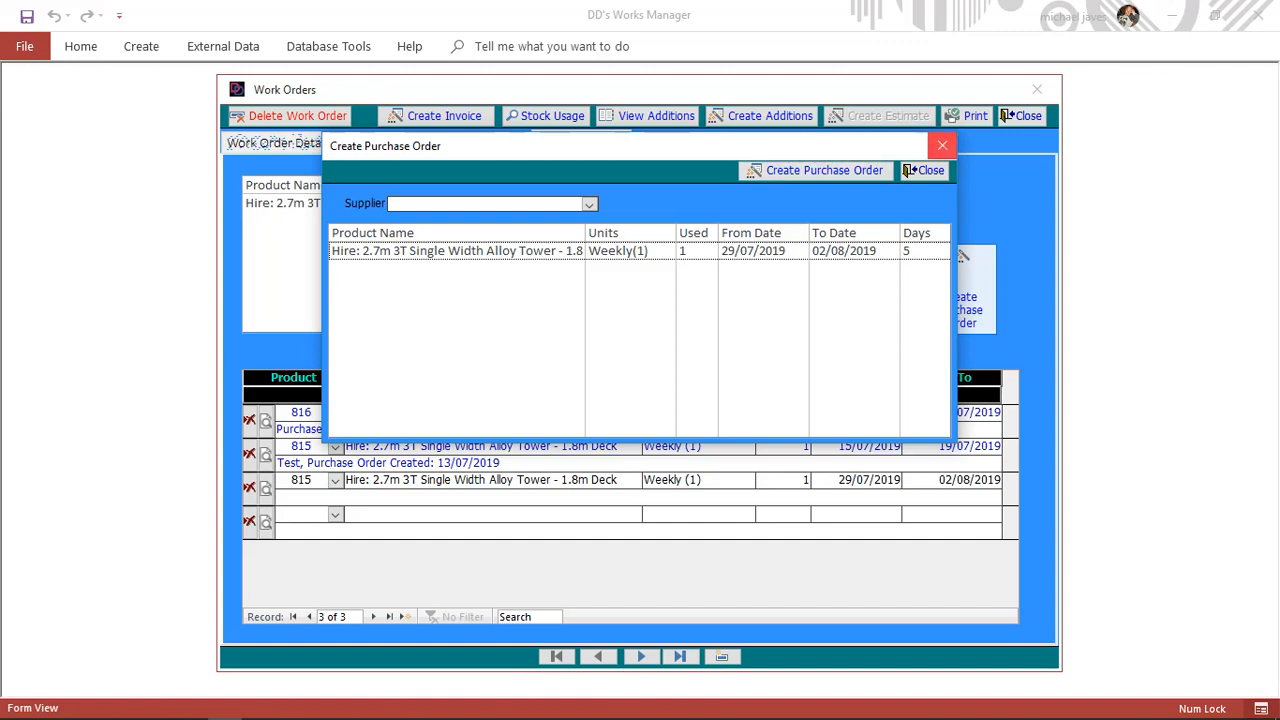
pyautogui.click(923, 170)
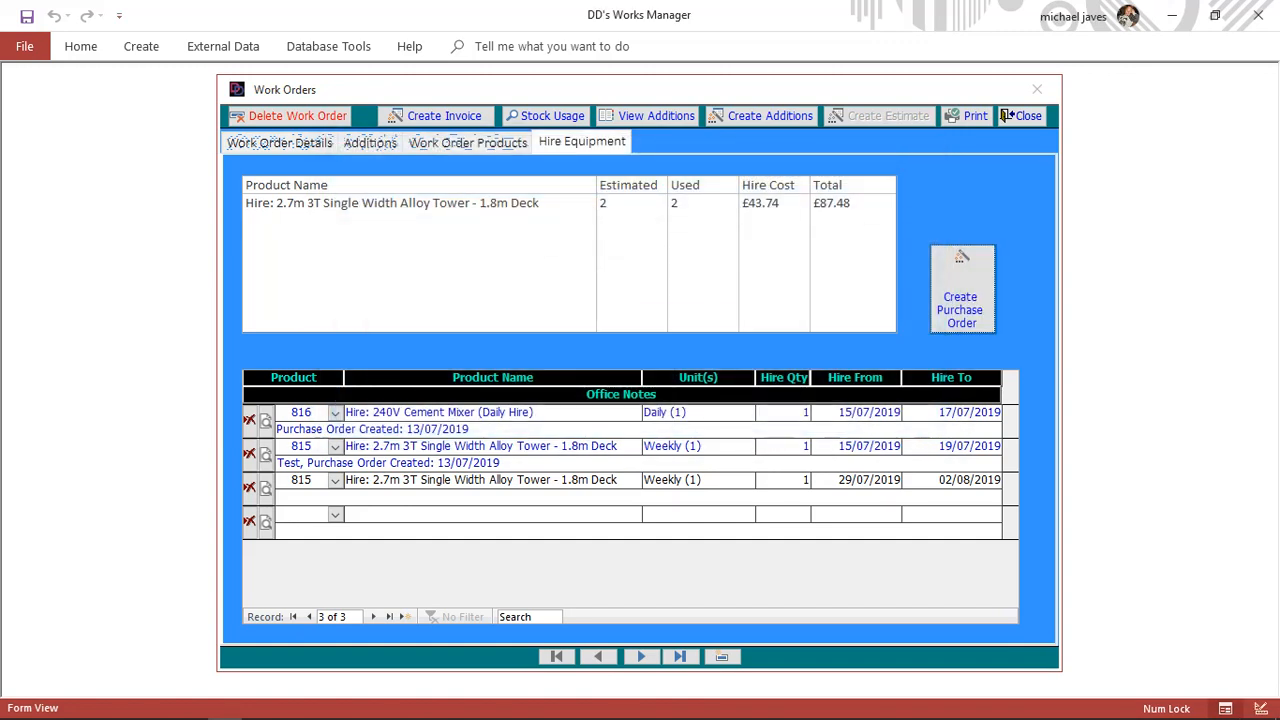
# Look through the hire products available for a new hire line on the work order.
pyautogui.click(335, 514)
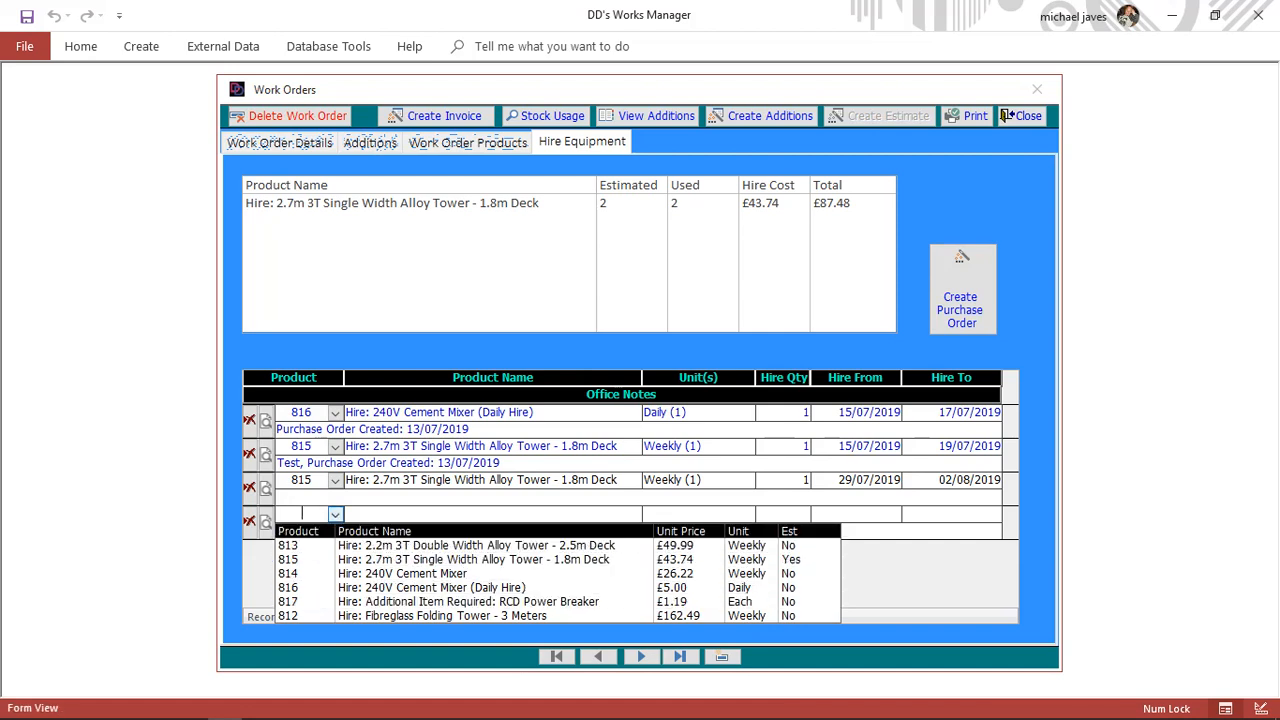
pyautogui.click(335, 514)
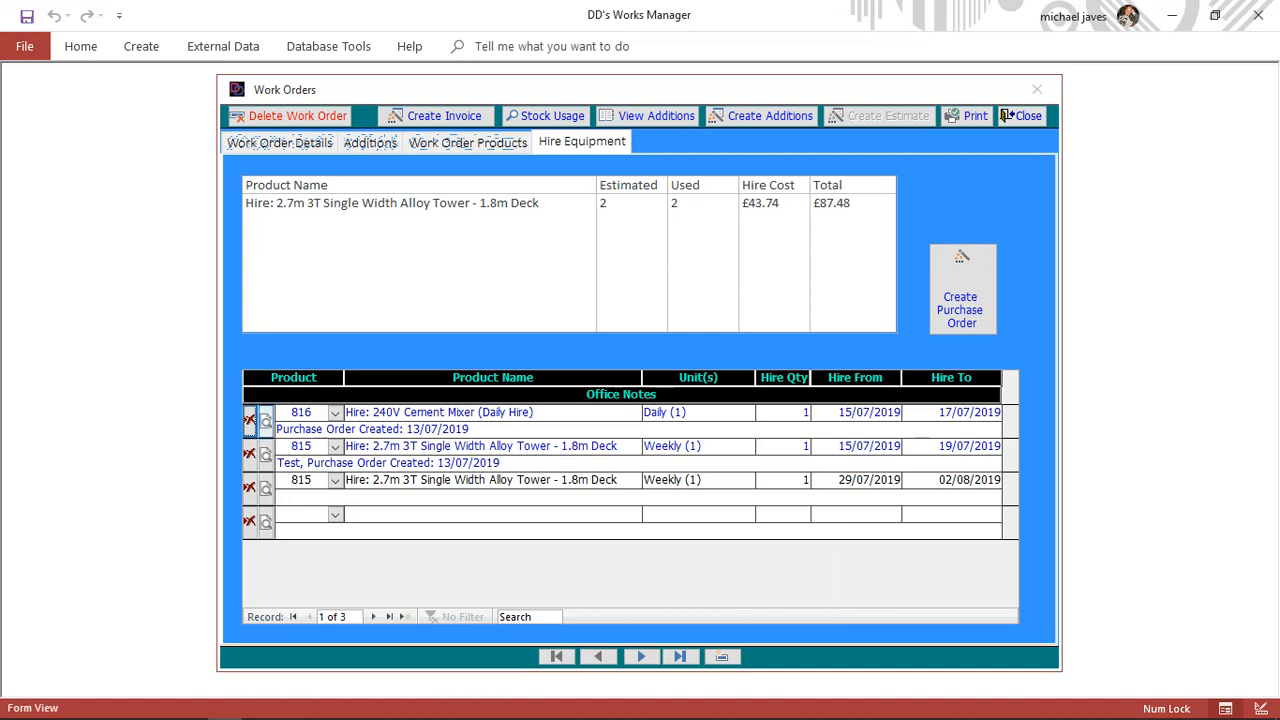
pyautogui.click(277, 430)
pyautogui.click(285, 446)
# Reopen the cement mixer hire's purchase order and add a line for Hire: Additional Item Required: RCD Power Breaker.
pyautogui.click(265, 421)
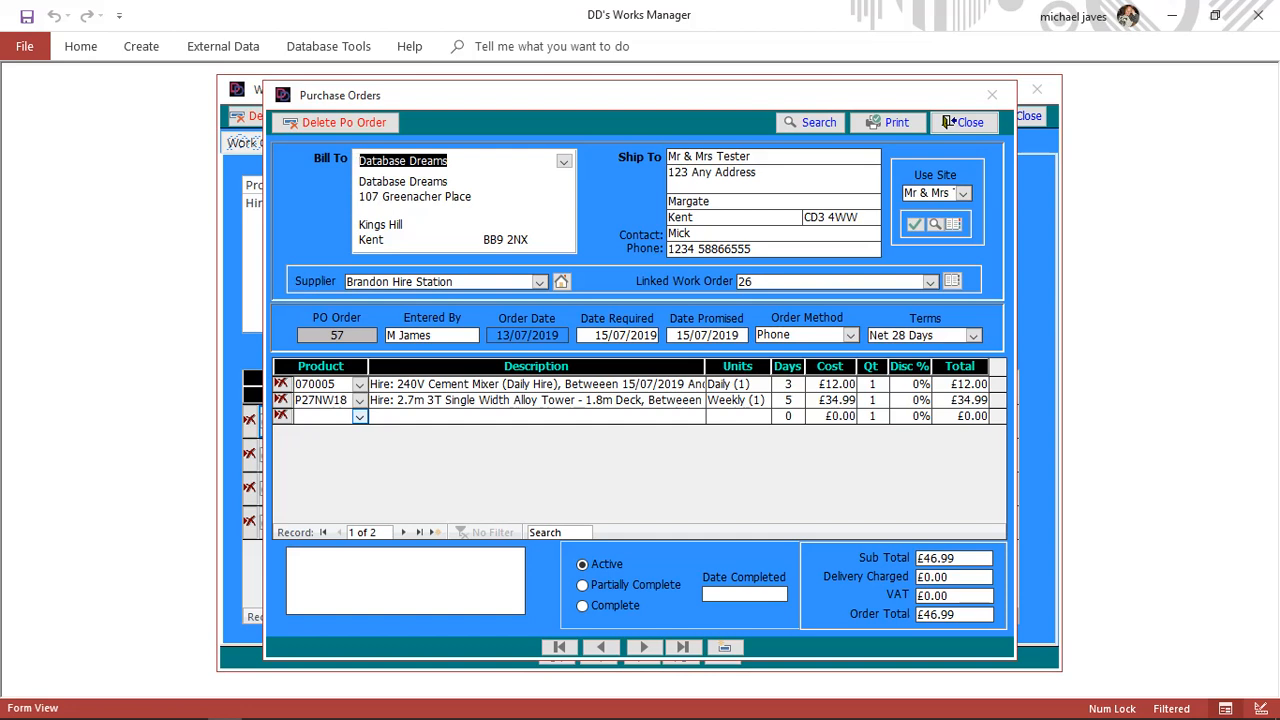
pyautogui.click(359, 416)
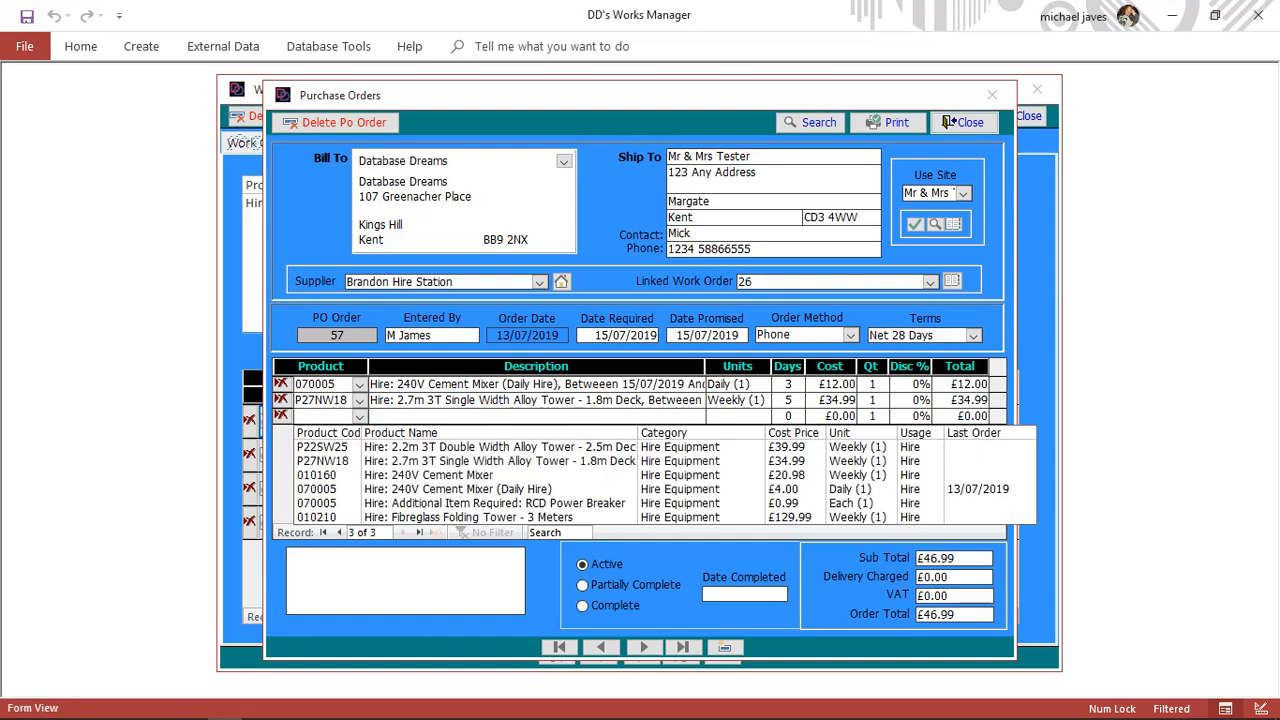
pyautogui.press('Down')
pyautogui.press('Down')
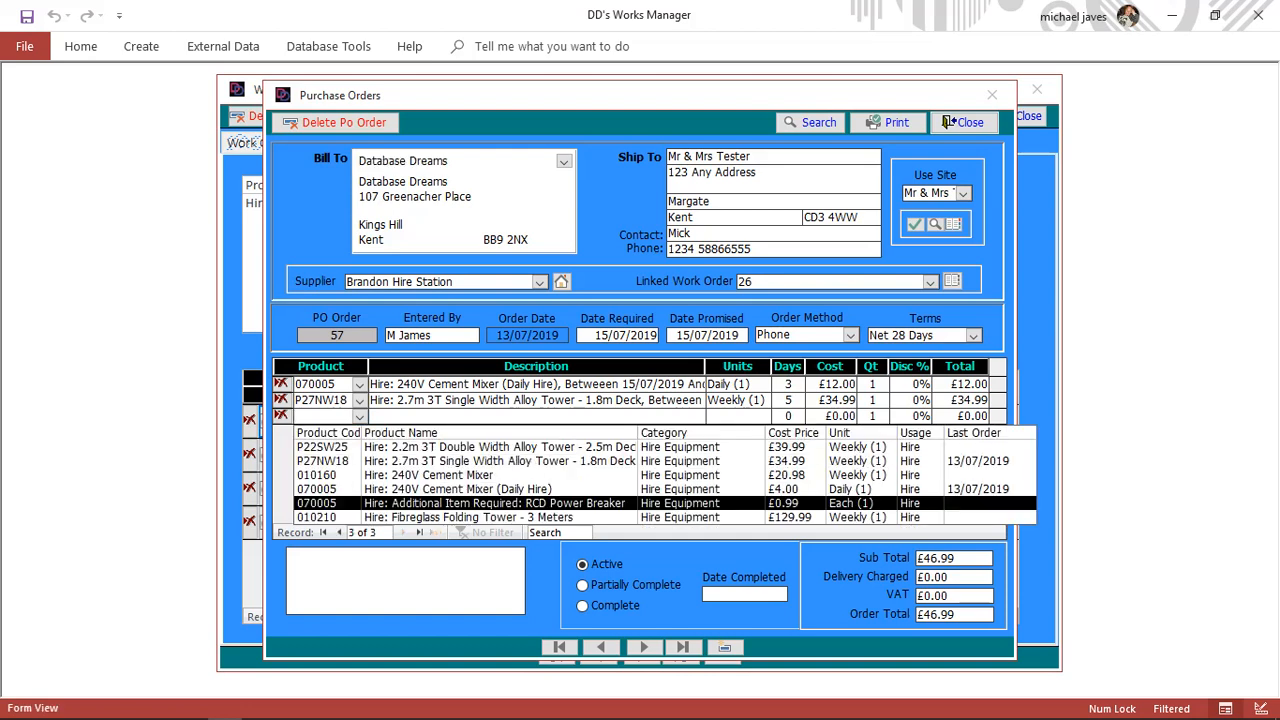
pyautogui.press('Return')
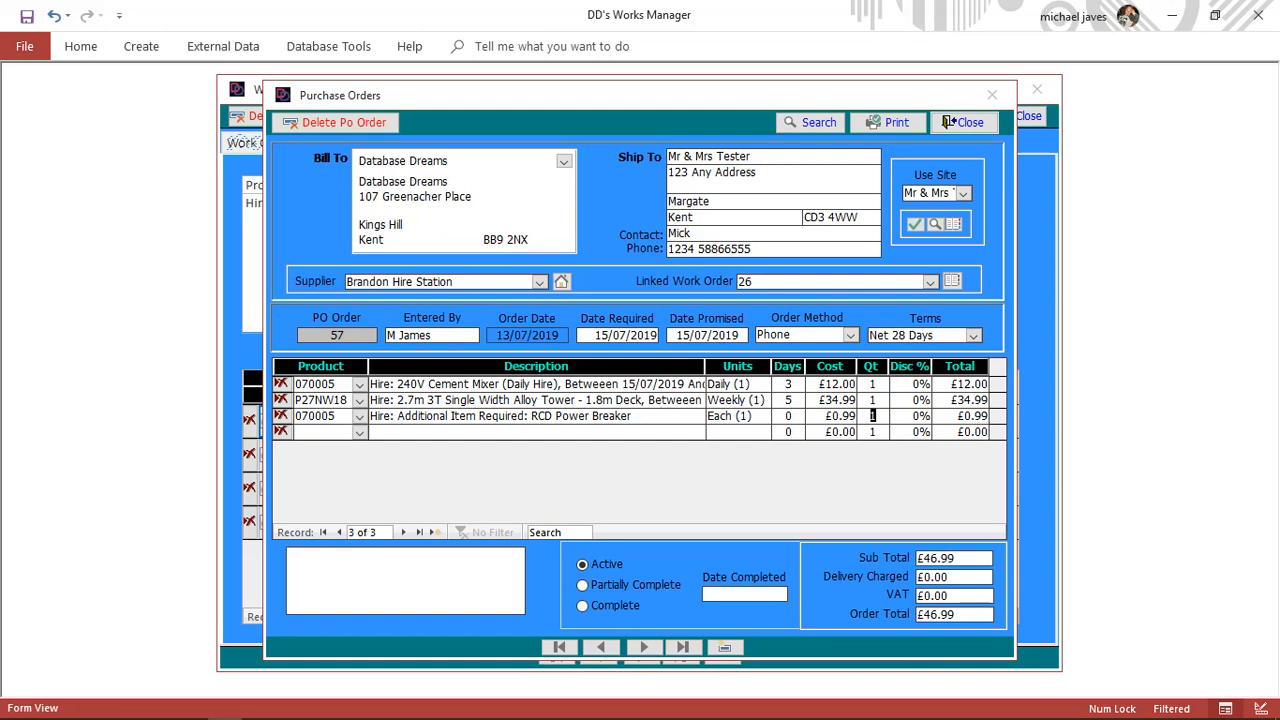
pyautogui.press('Tab')
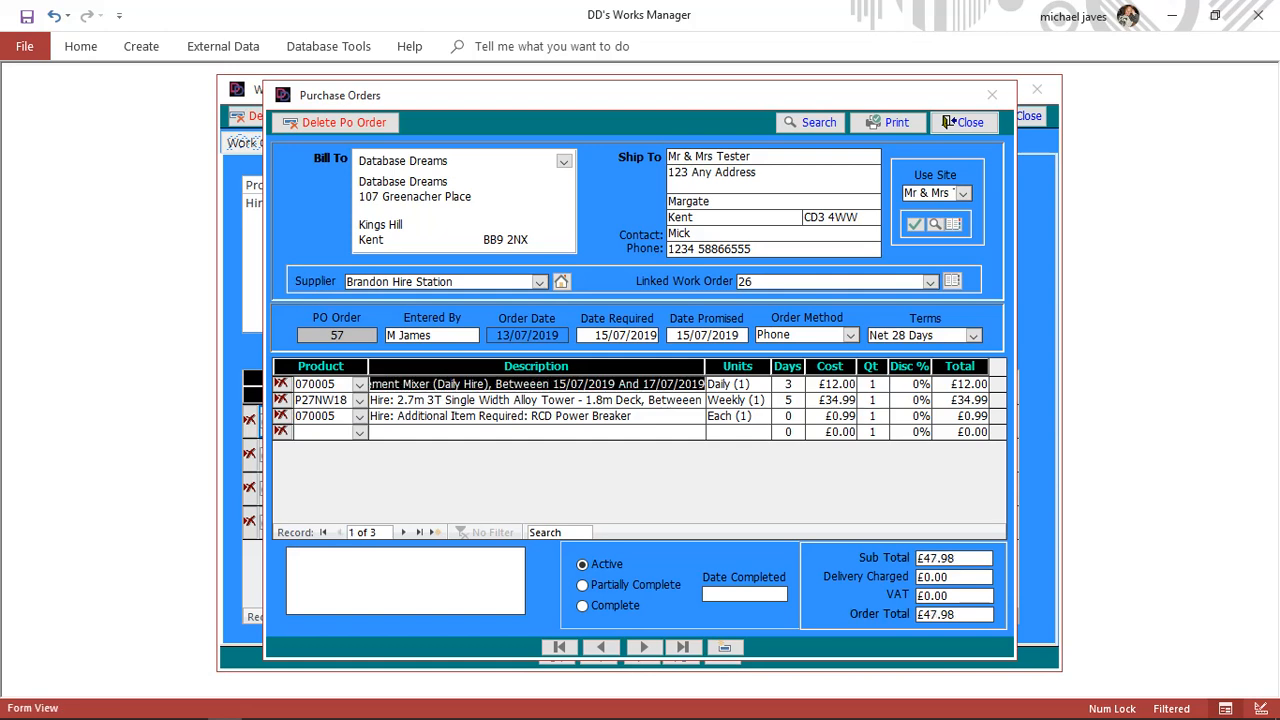
# Highlight the cement mixer's name in the first line's description and close the purchase order.
pyautogui.press('Home')
pyautogui.hotkey('ctrl', 'Right')
pyautogui.hotkey('shift', 'Right')
pyautogui.hotkey('shift', 'Right')
pyautogui.hotkey('shift', 'Right')
pyautogui.hotkey('shift', 'Right')
pyautogui.hotkey('shift', 'Right')
pyautogui.hotkey('shift', 'Right')
pyautogui.hotkey('shift', 'Right')
pyautogui.hotkey('shift', 'Right')
pyautogui.hotkey('shift', 'Right')
pyautogui.hotkey('shift', 'Right')
pyautogui.hotkey('shift', 'Right')
pyautogui.hotkey('shift', 'Right')
pyautogui.hotkey('shift', 'Right')
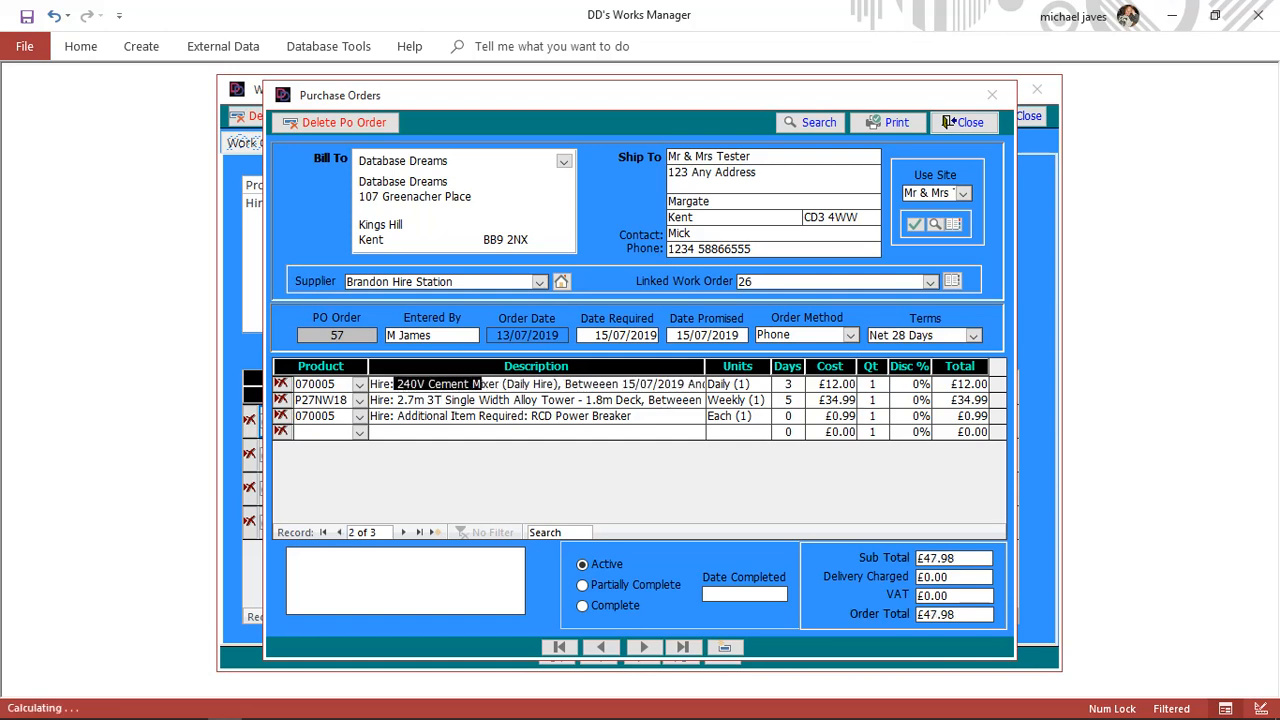
pyautogui.hotkey('shift', 'Right')
pyautogui.hotkey('shift', 'Right')
pyautogui.hotkey('shift', 'Right')
pyautogui.click(497, 432)
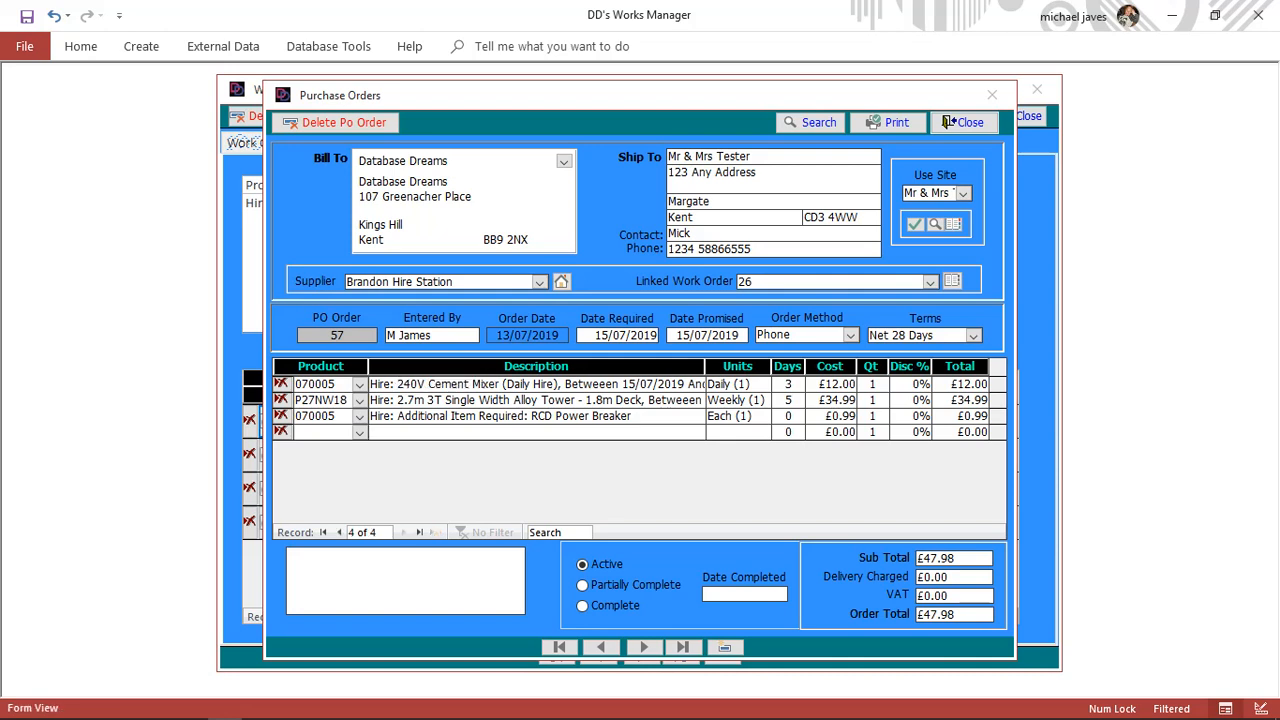
pyautogui.click(960, 122)
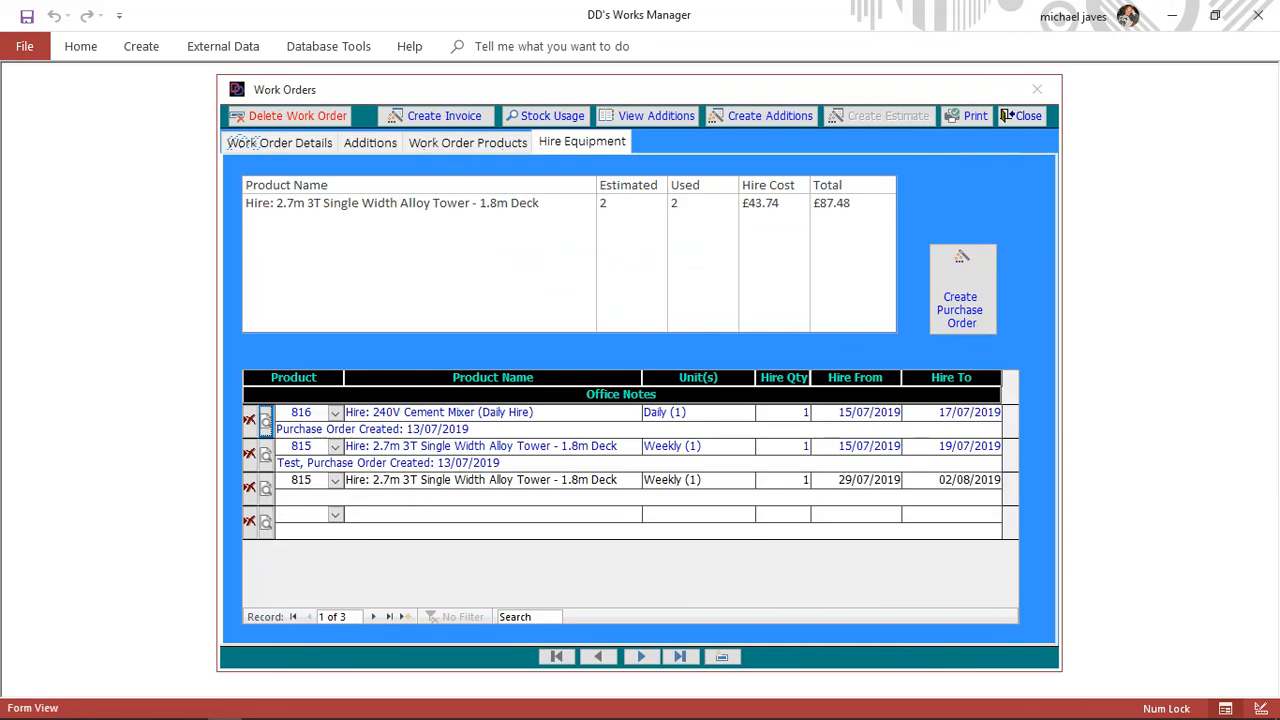